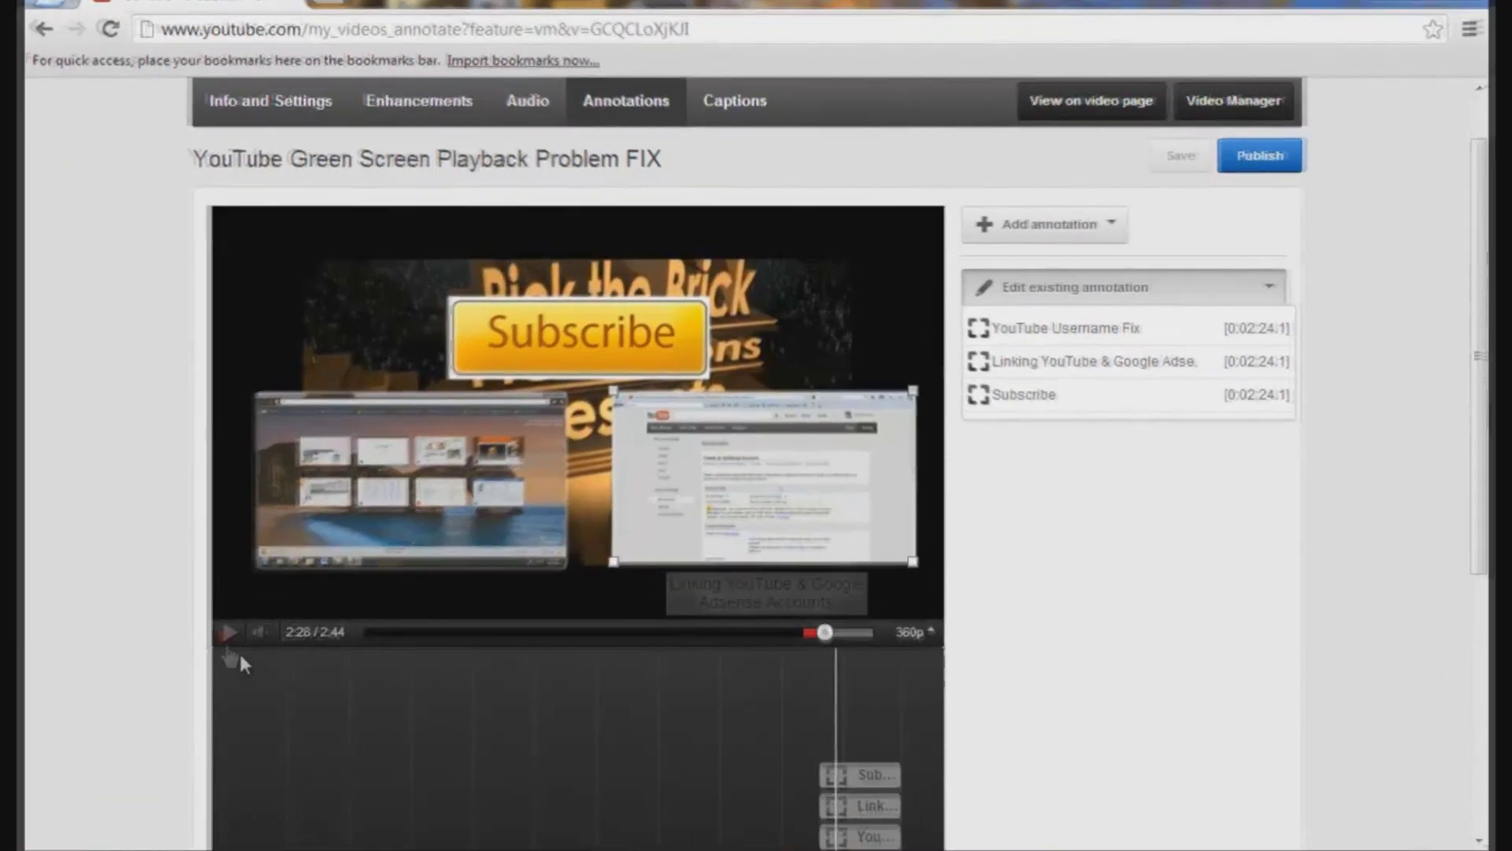
# Play the outro and pause it at 2:35 to review the end screen
pyautogui.click(228, 634)
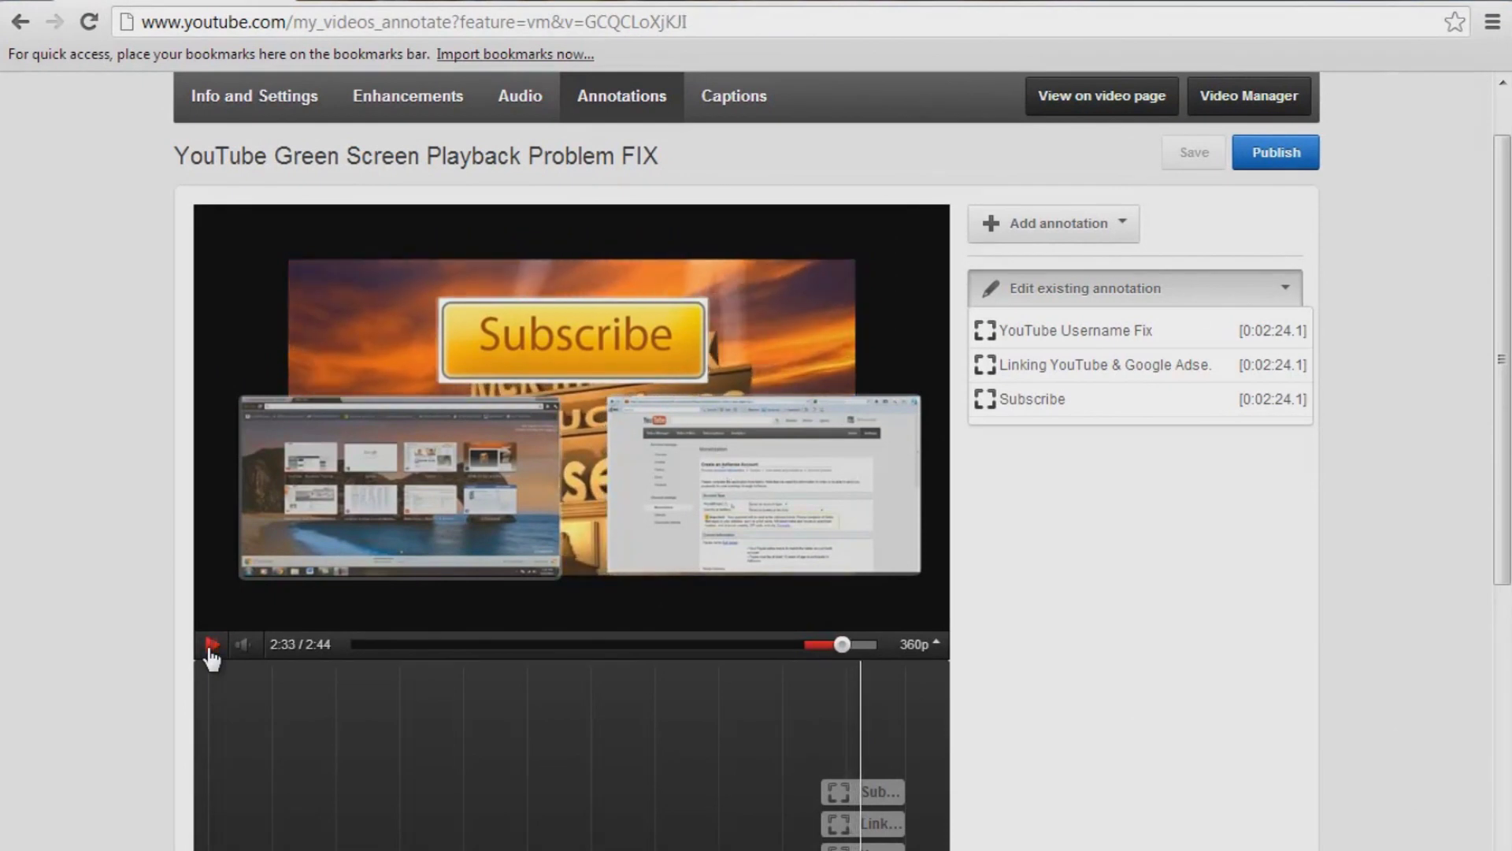
pyautogui.click(211, 649)
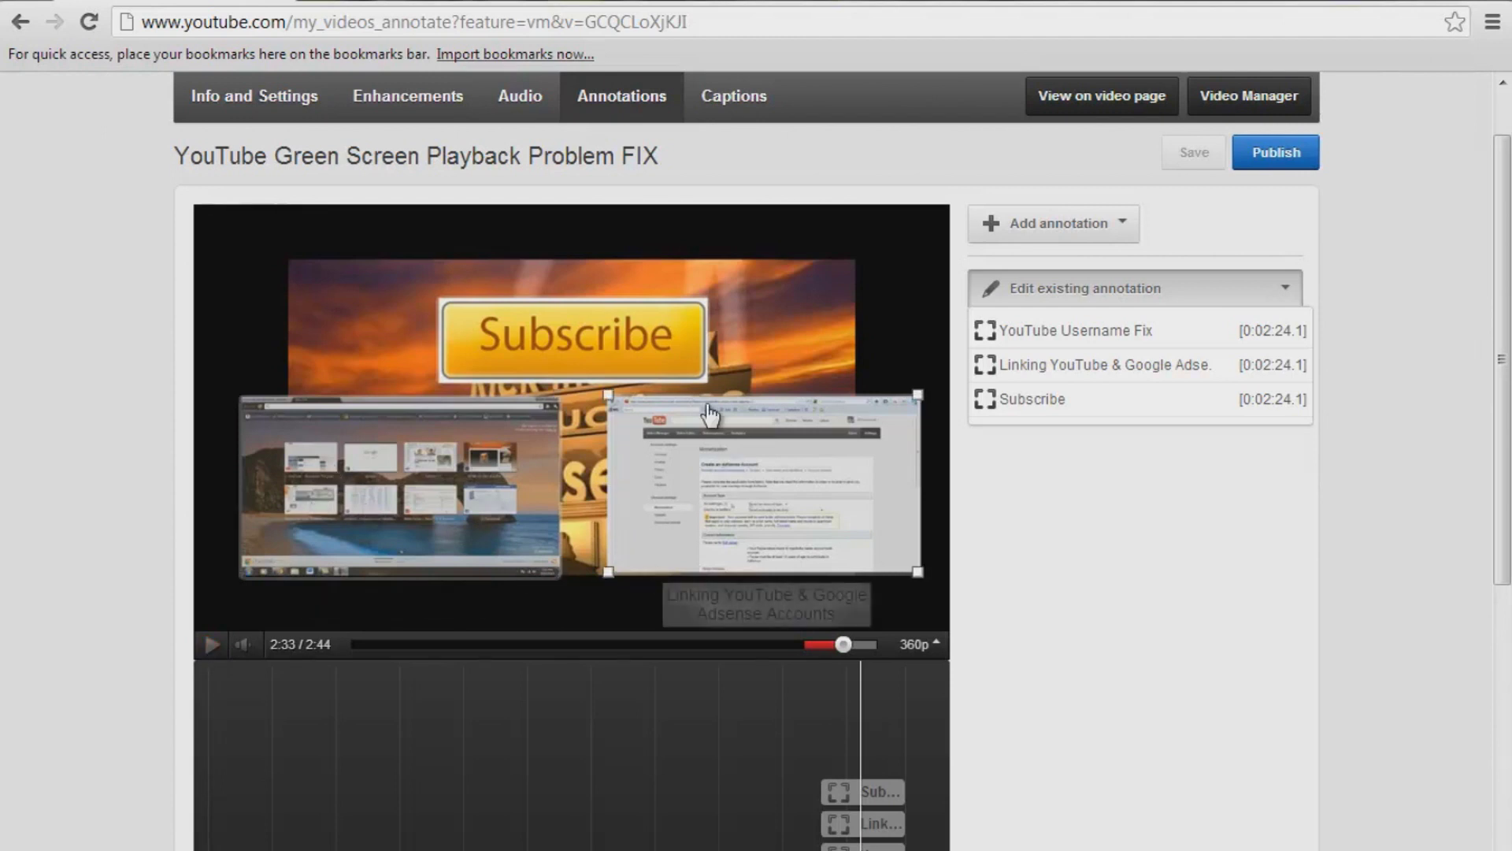
pyautogui.moveTo(681, 549)
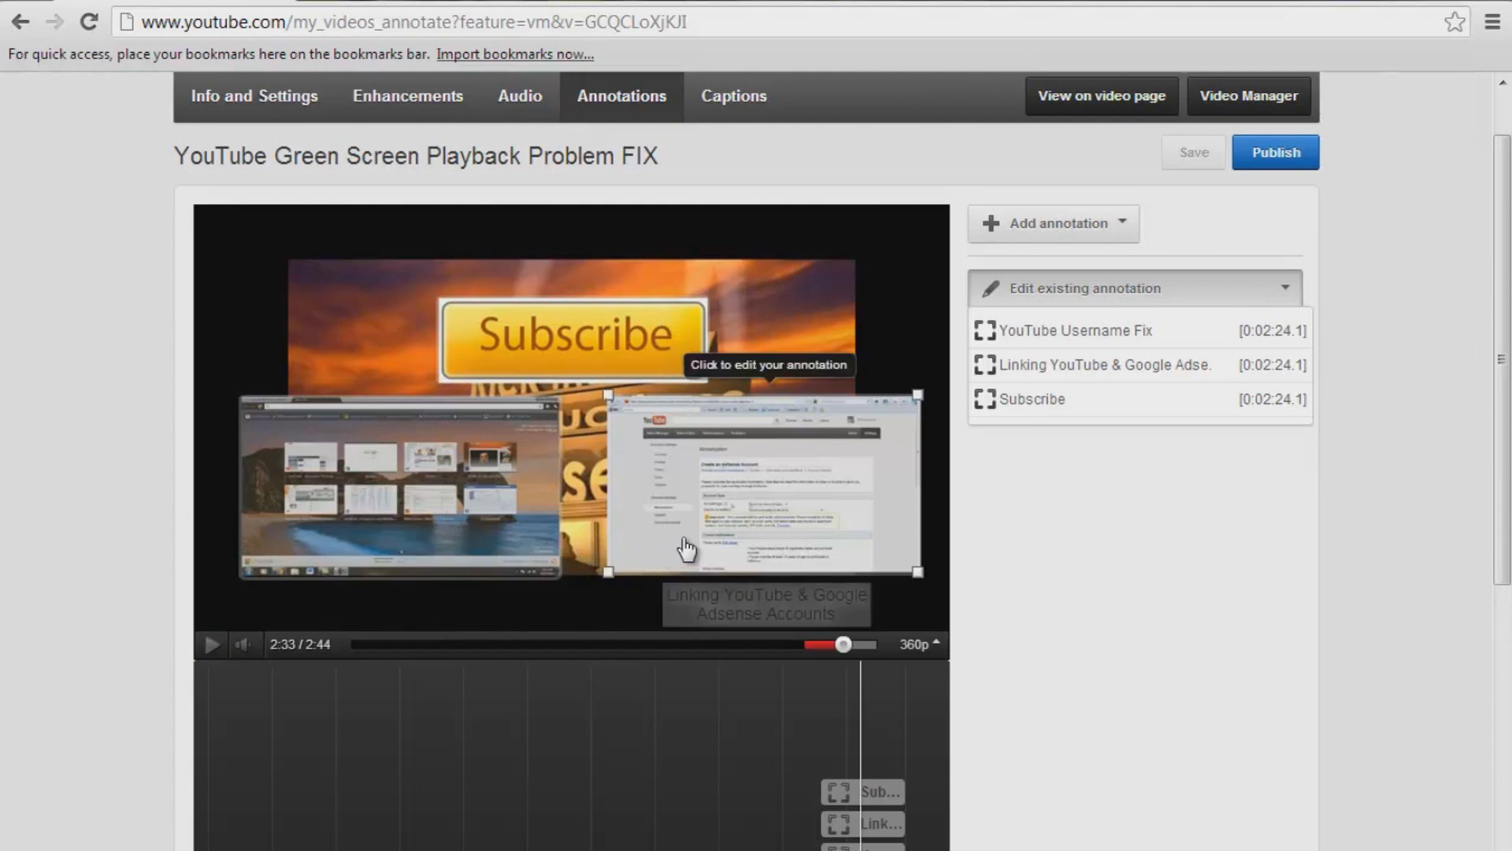
pyautogui.click(211, 645)
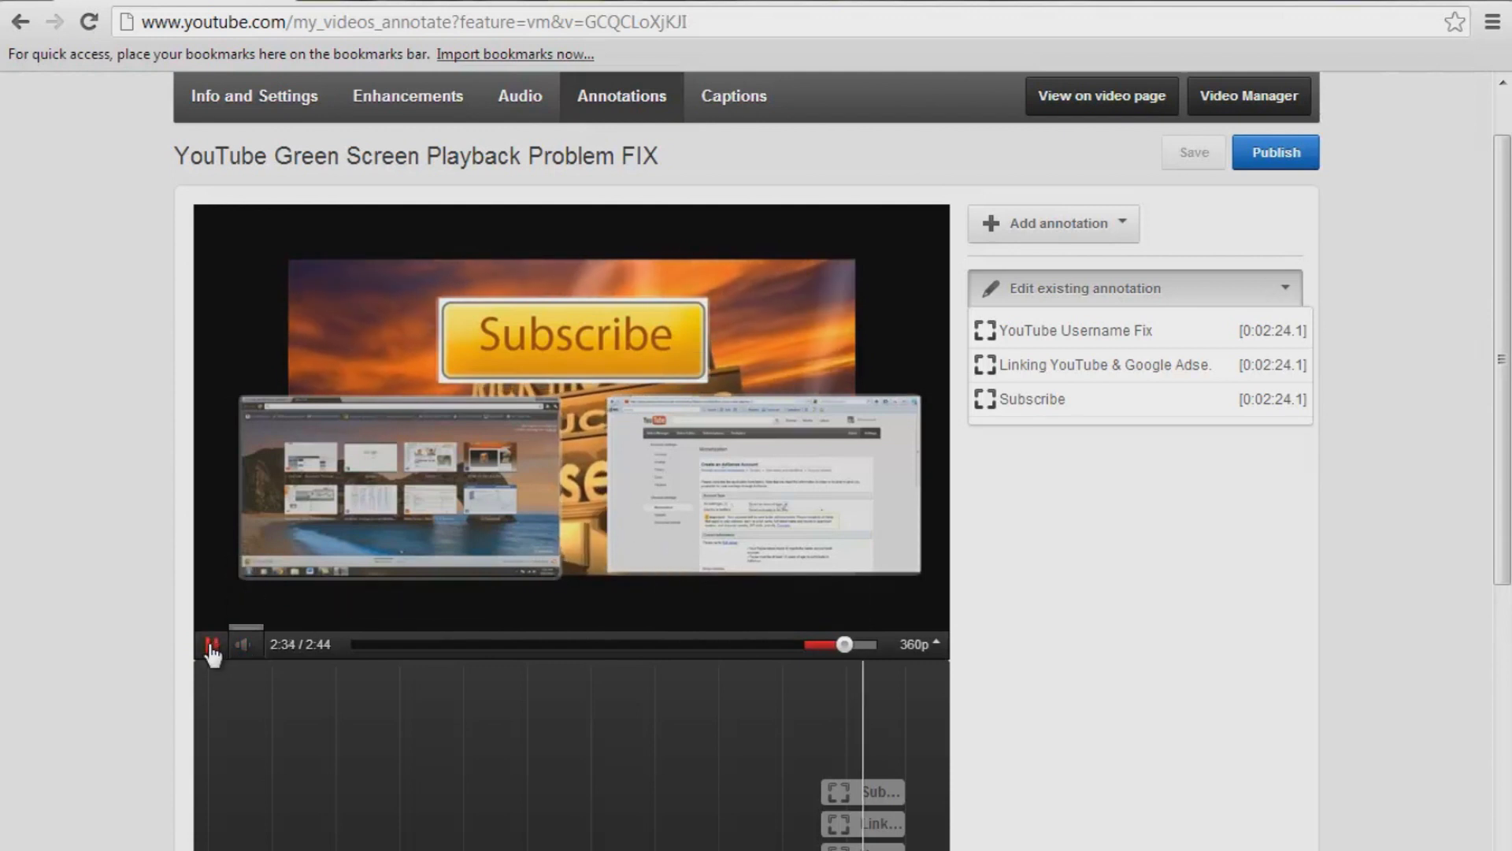
pyautogui.click(211, 645)
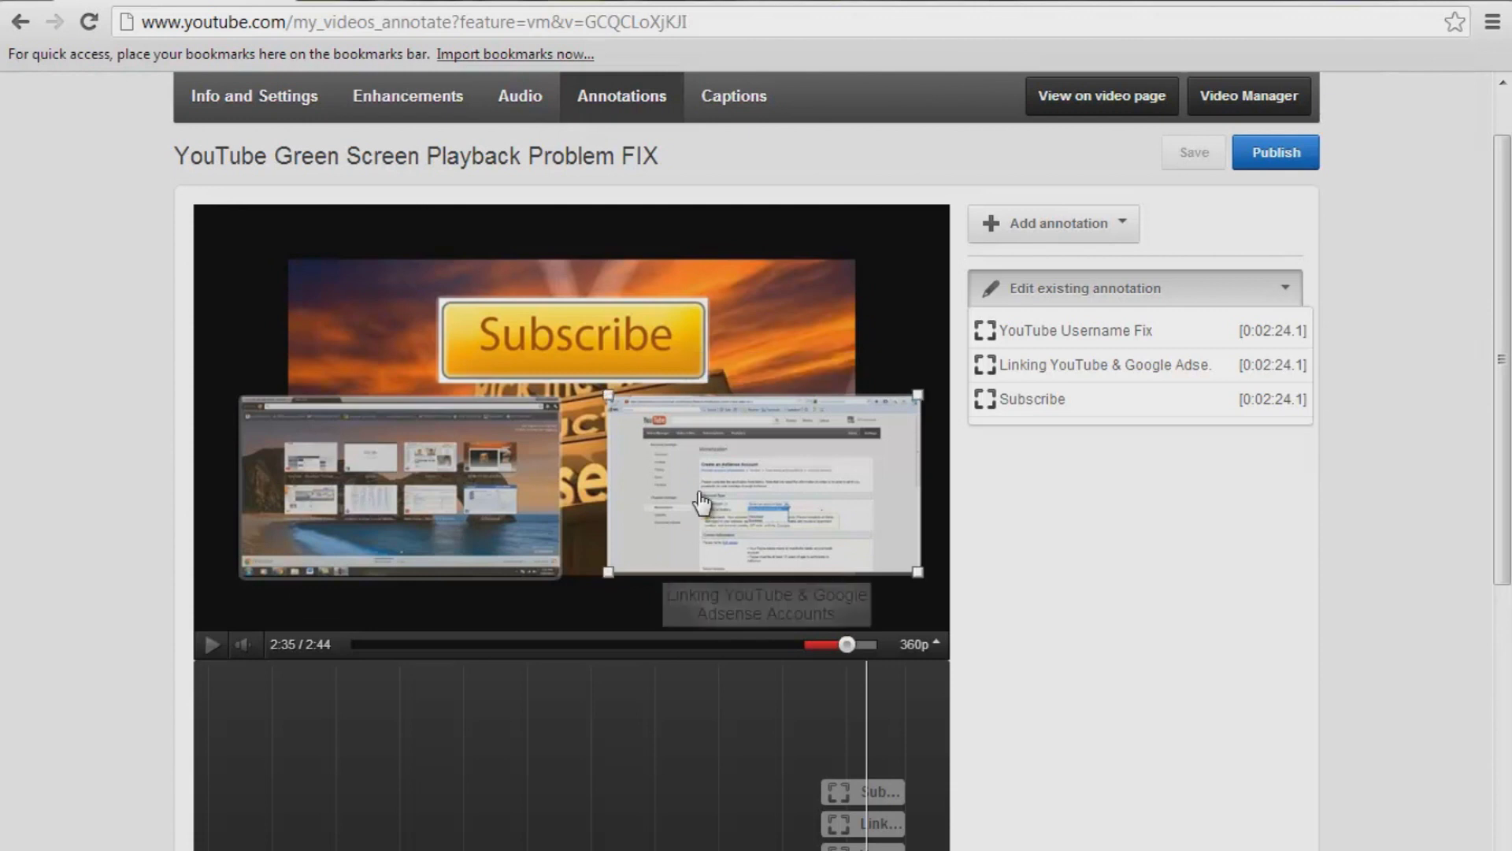
# Open the Subscribe spotlight's settings and confirm its link reaches the Confirm Subscription page
pyautogui.click(582, 344)
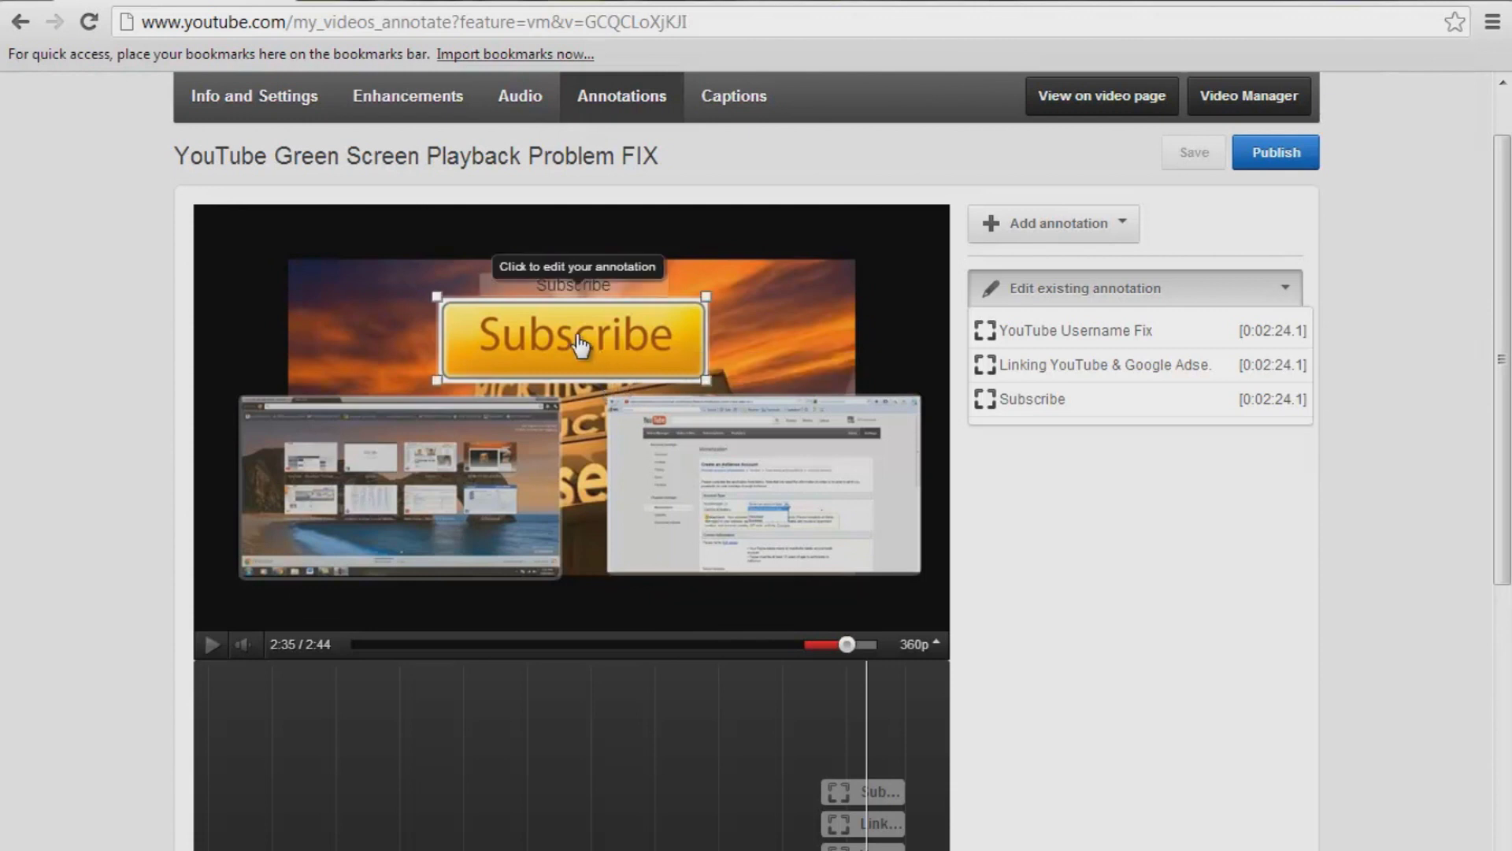
pyautogui.click(582, 344)
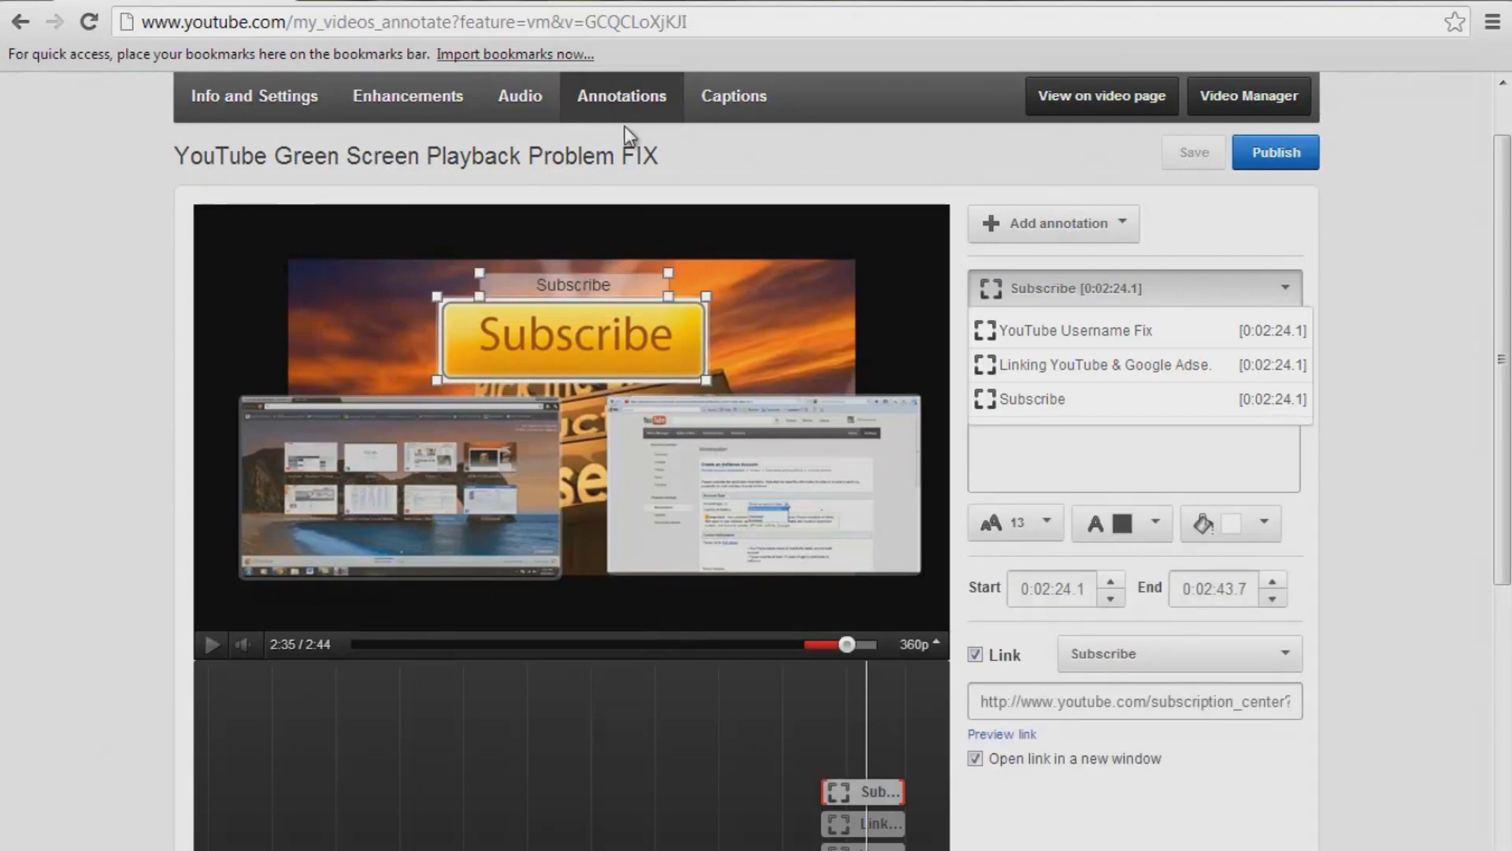
pyautogui.click(916, 643)
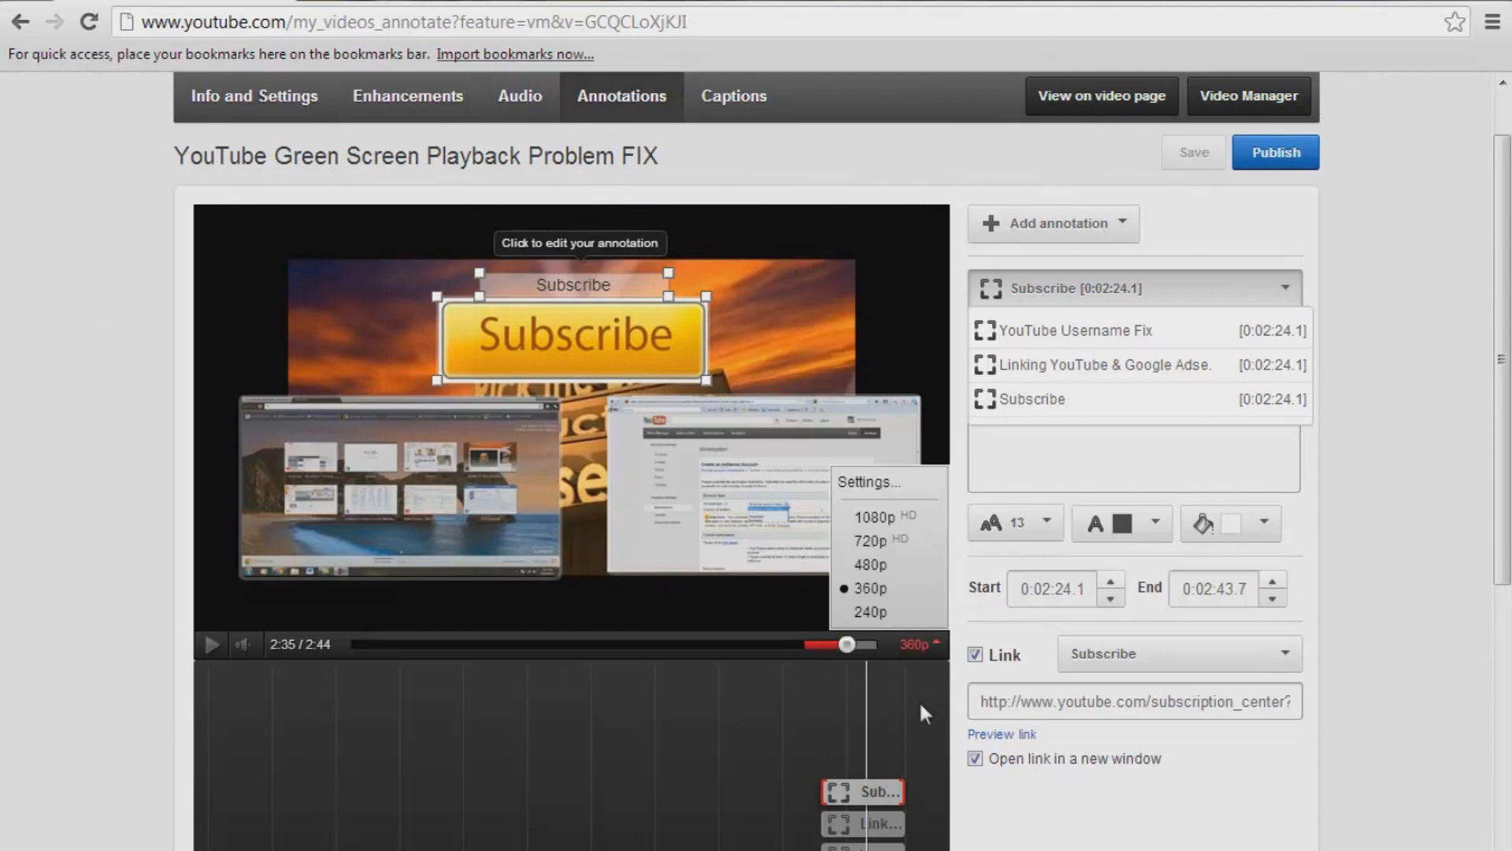
pyautogui.click(985, 734)
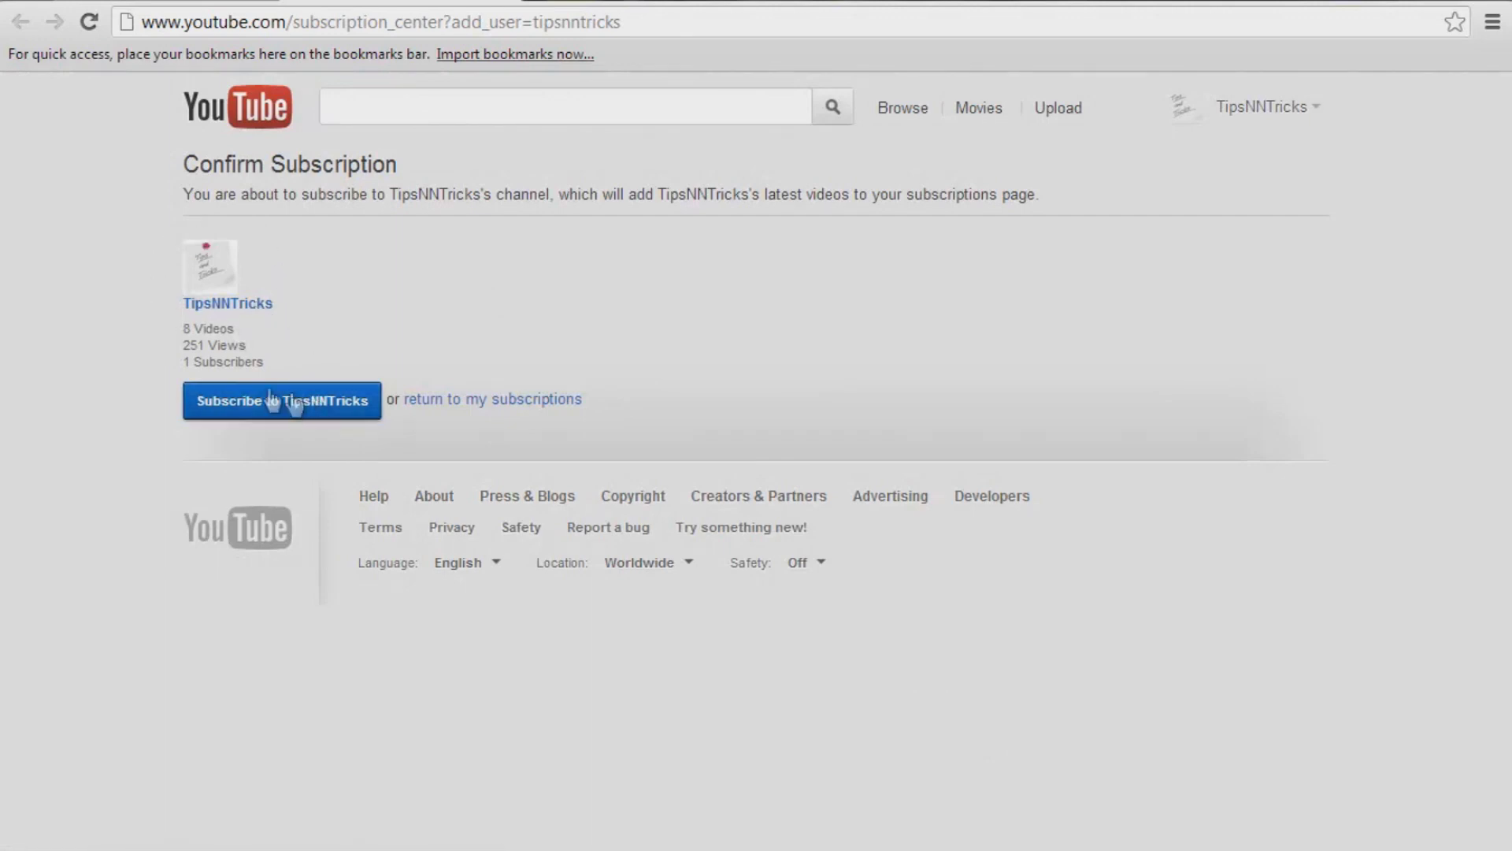
pyautogui.click(509, 5)
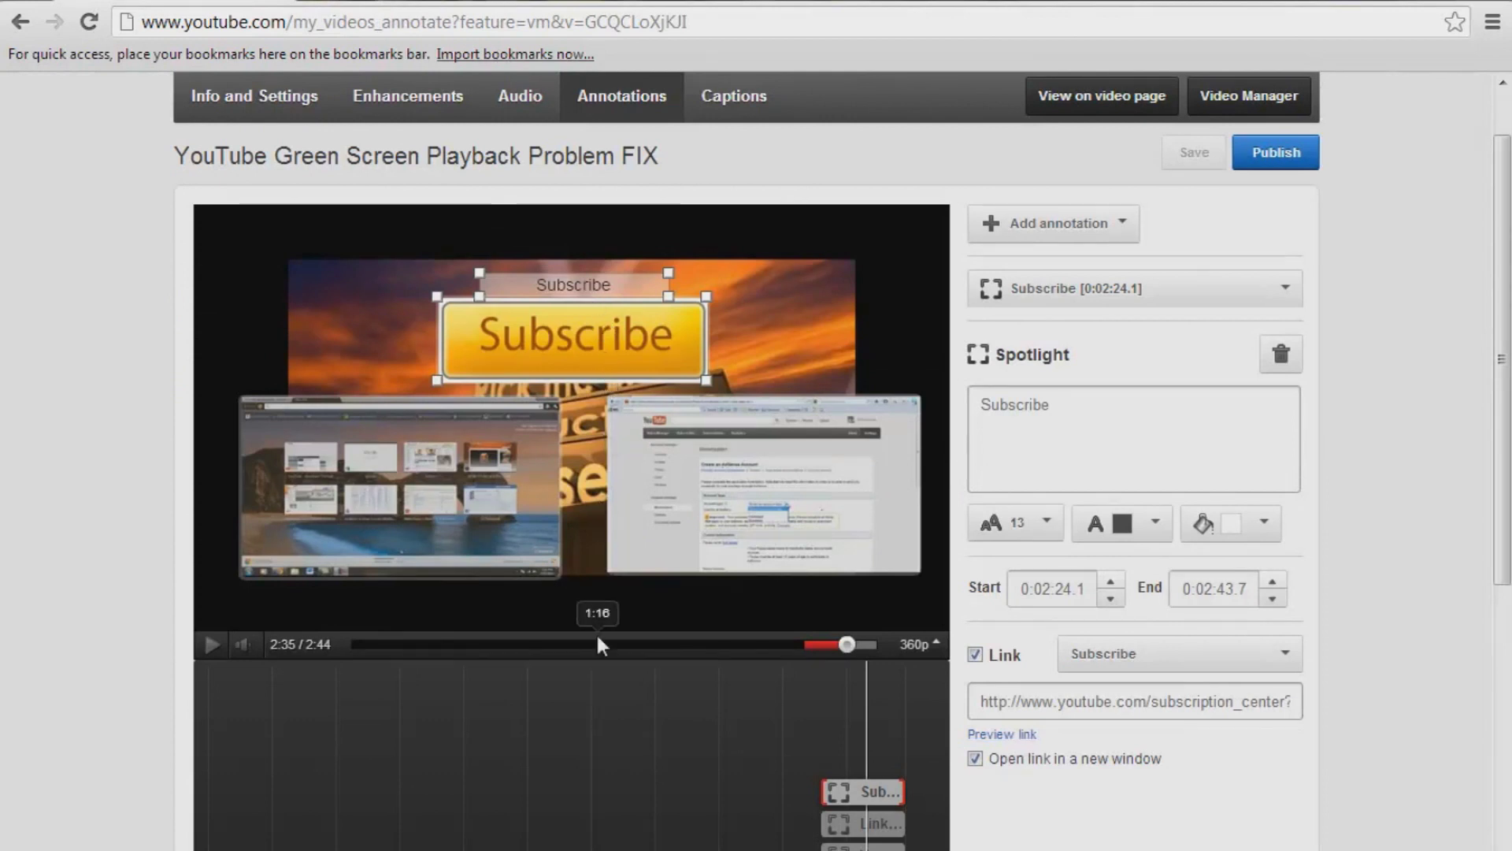
pyautogui.click(213, 646)
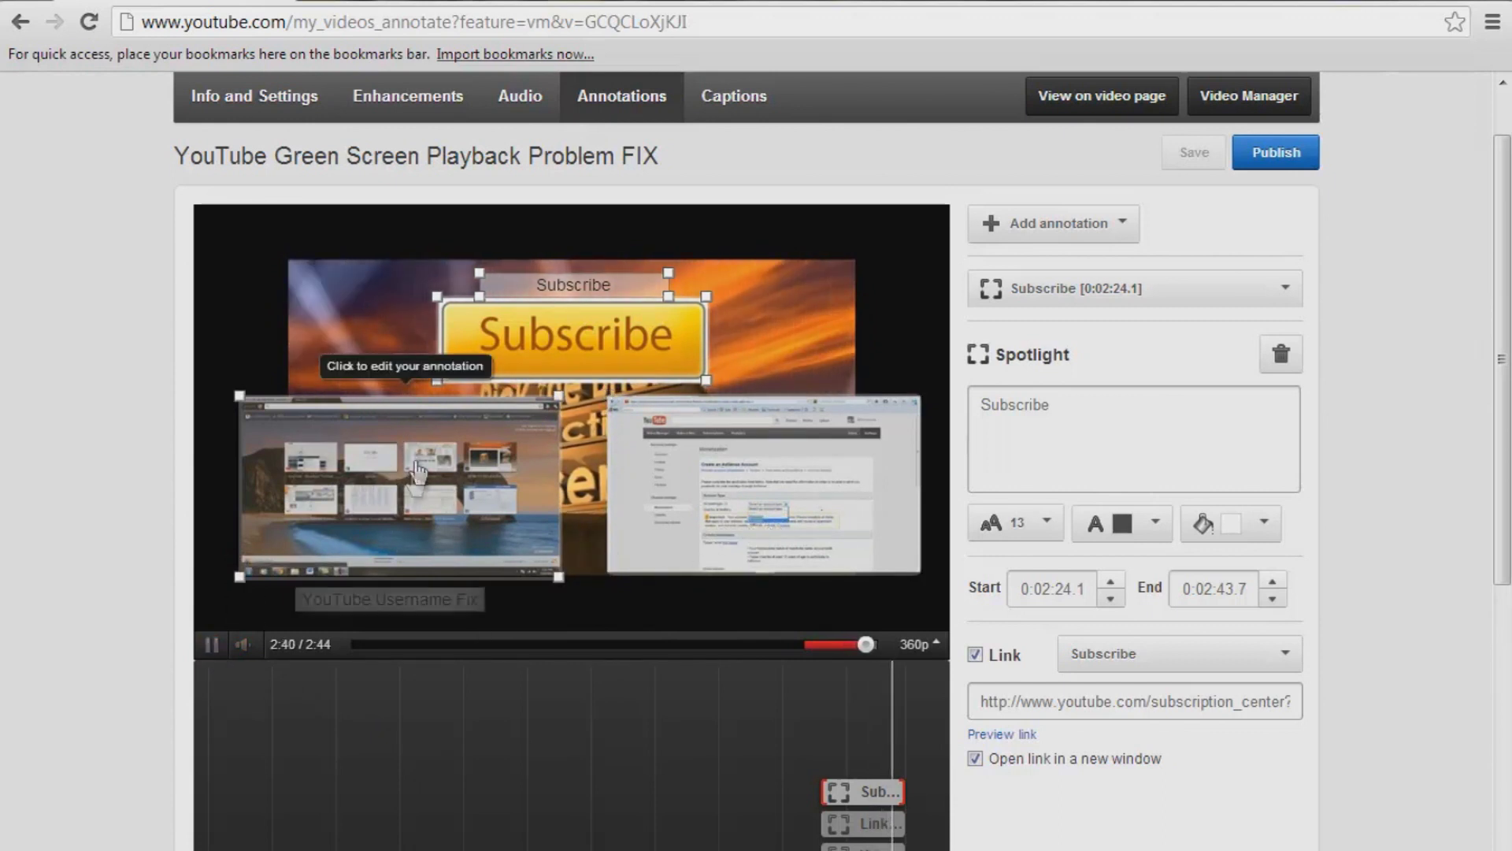
# Pause the outro near its end and list the existing annotations
pyautogui.click(218, 646)
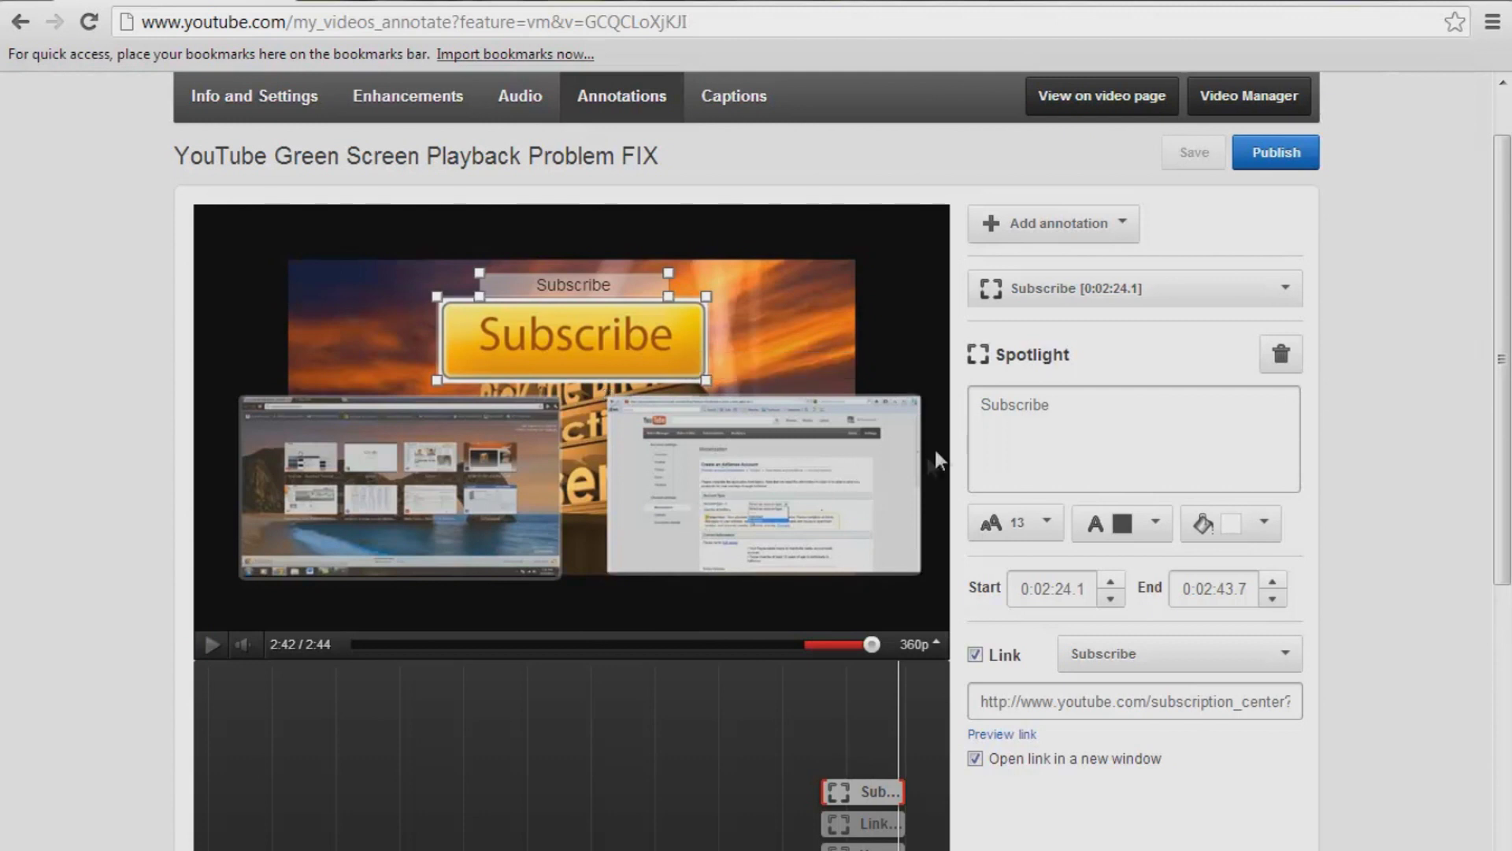
pyautogui.click(1140, 291)
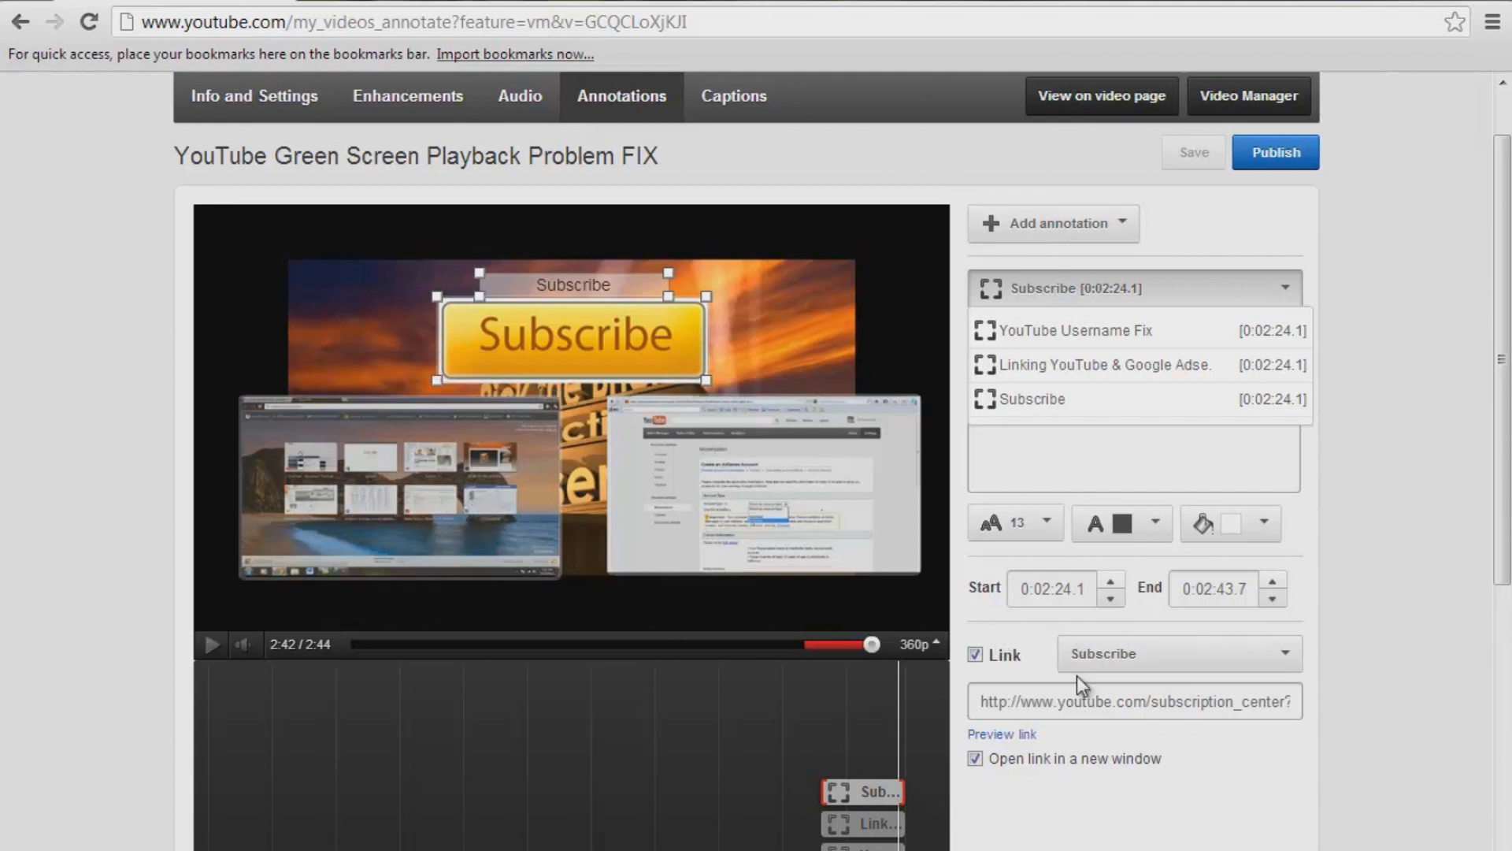
# Delete the YouTube Username Fix, Linking YouTube & Google Adsense Accounts, and Subscribe spotlights
pyautogui.click(1067, 338)
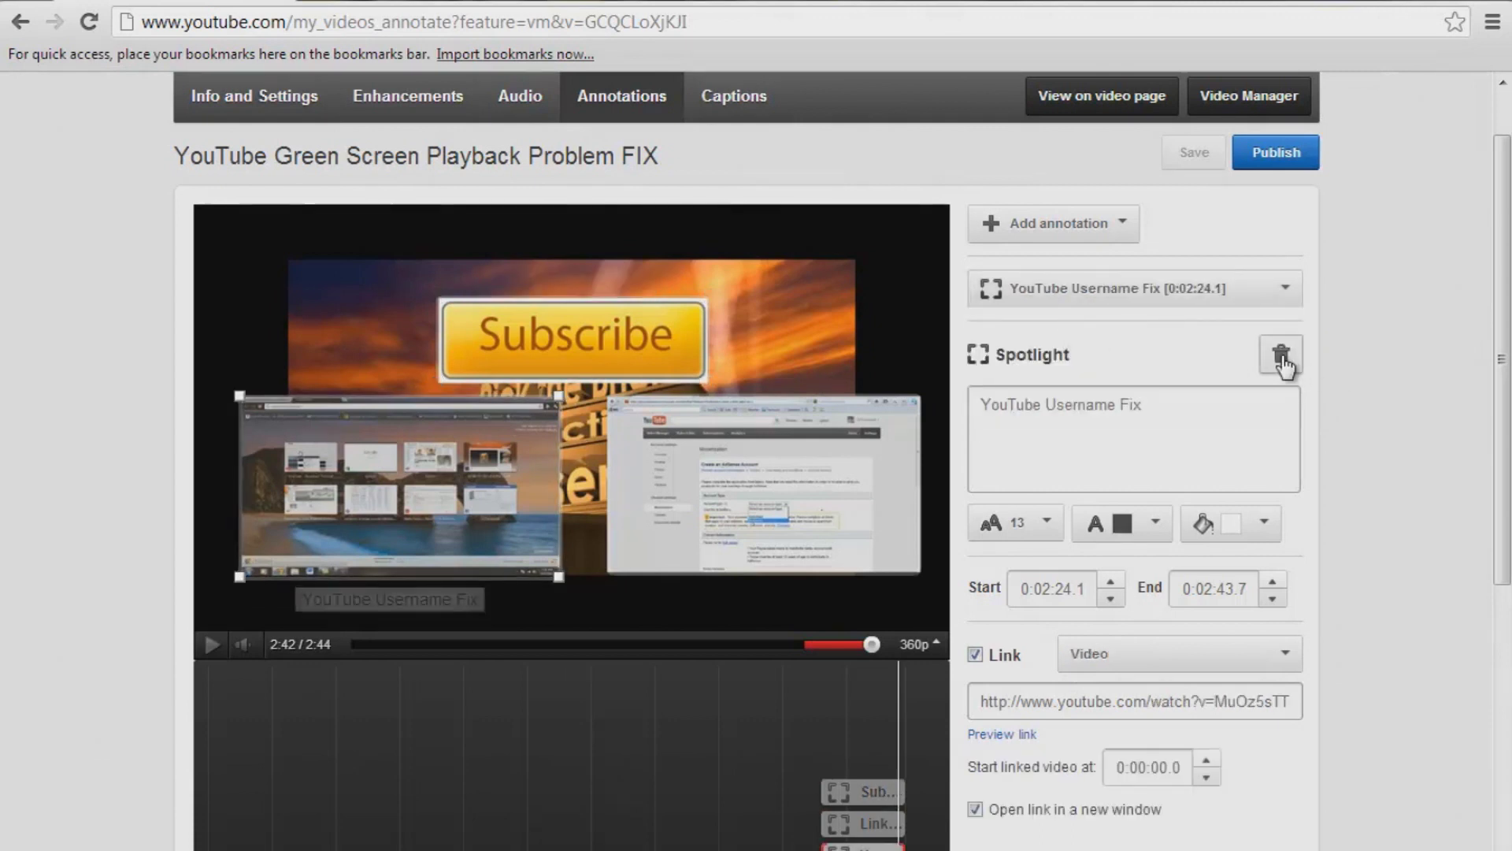
pyautogui.click(1282, 356)
pyautogui.click(1097, 298)
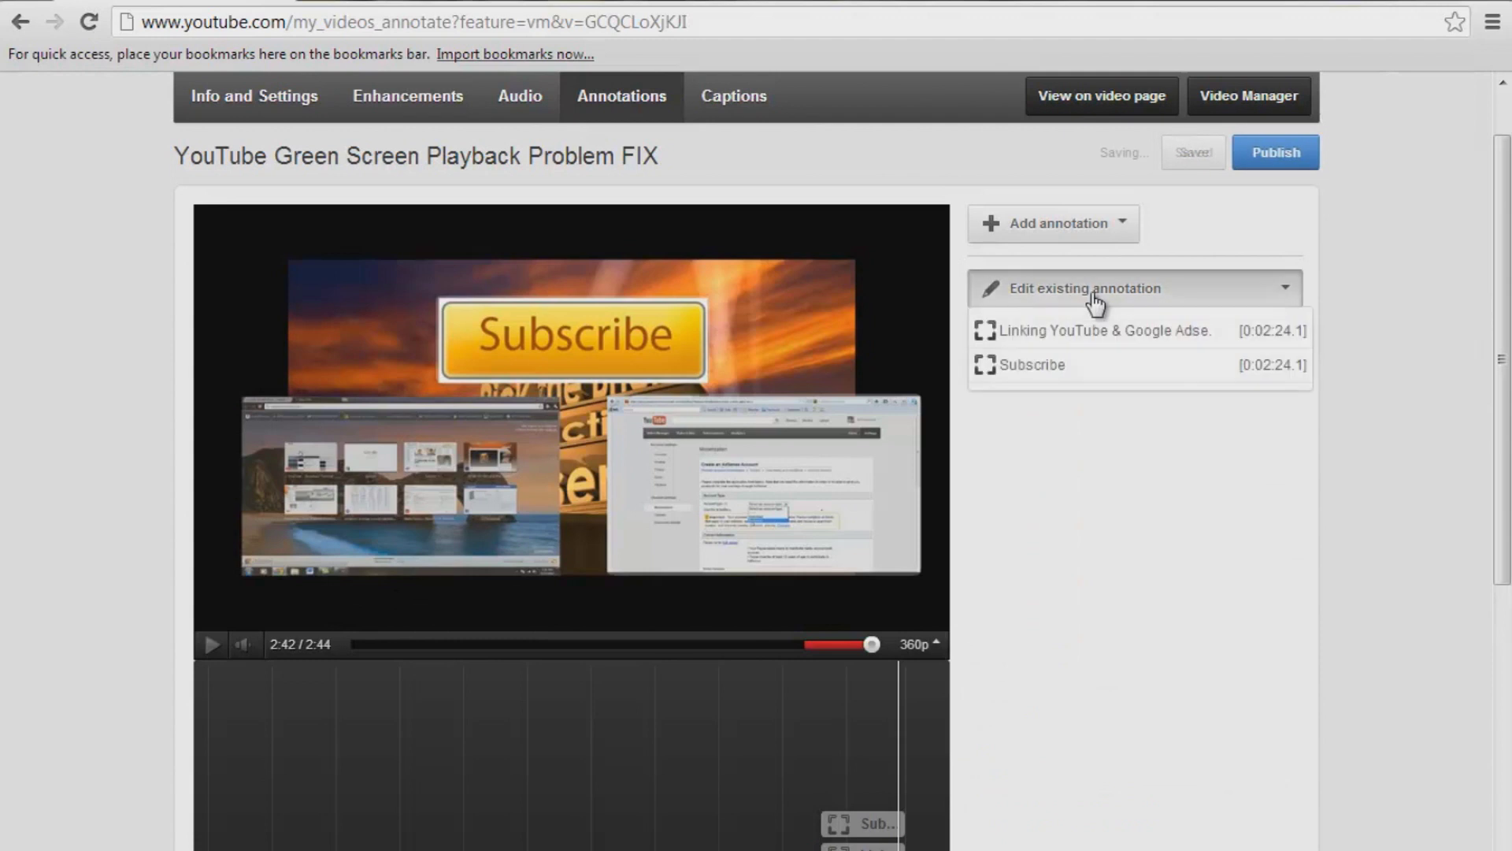
pyautogui.click(1091, 331)
pyautogui.click(1280, 356)
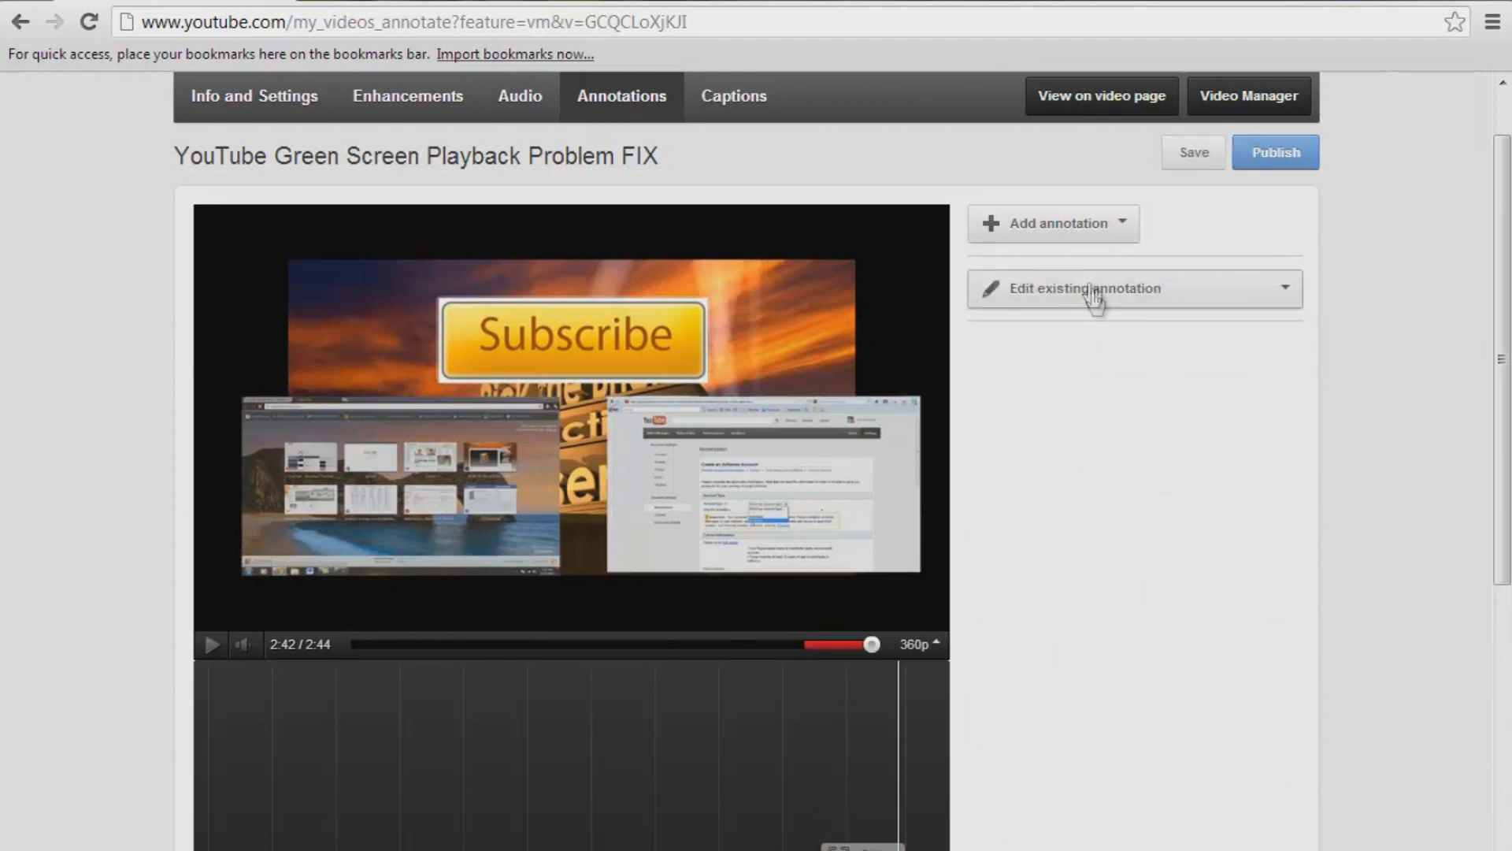
pyautogui.click(1088, 292)
pyautogui.click(1099, 331)
pyautogui.click(1279, 356)
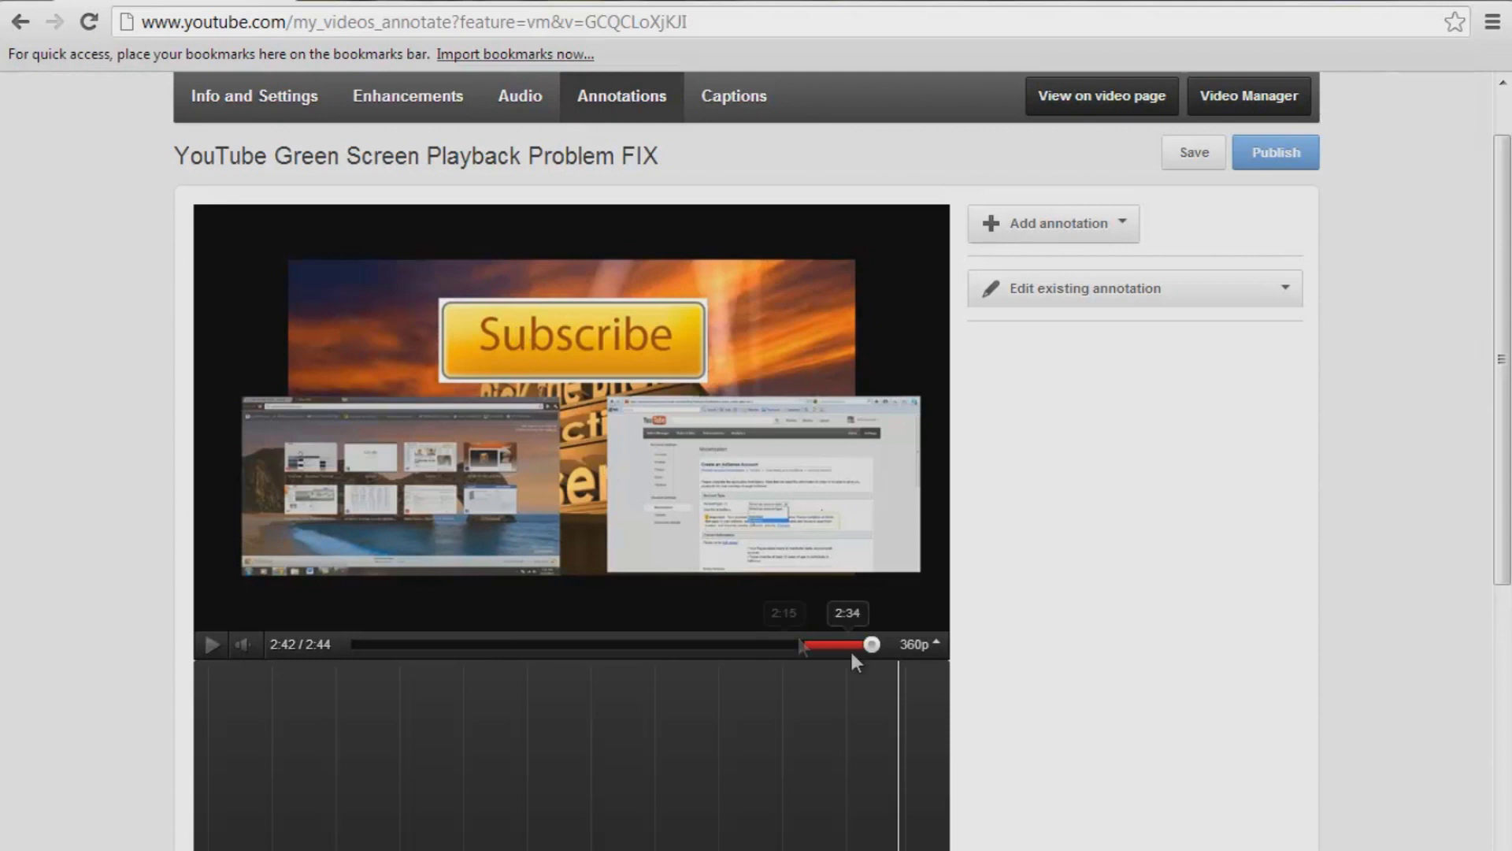
# Rewind to 2:15, mute the sound, and pause the video at 2:24
pyautogui.click(820, 644)
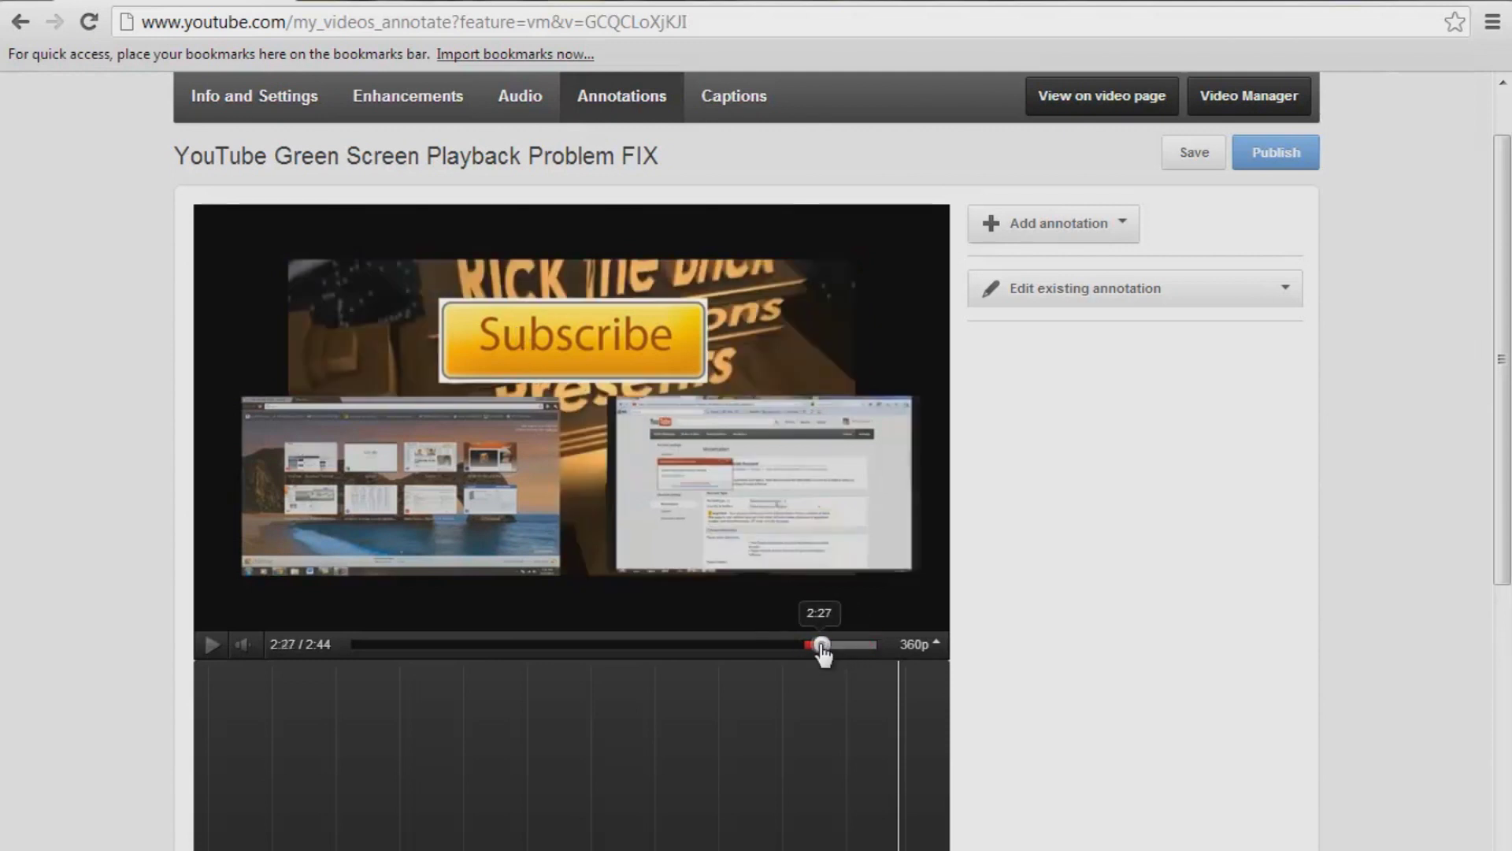
pyautogui.moveTo(820, 644); pyautogui.dragTo(783, 644)
pyautogui.click(212, 646)
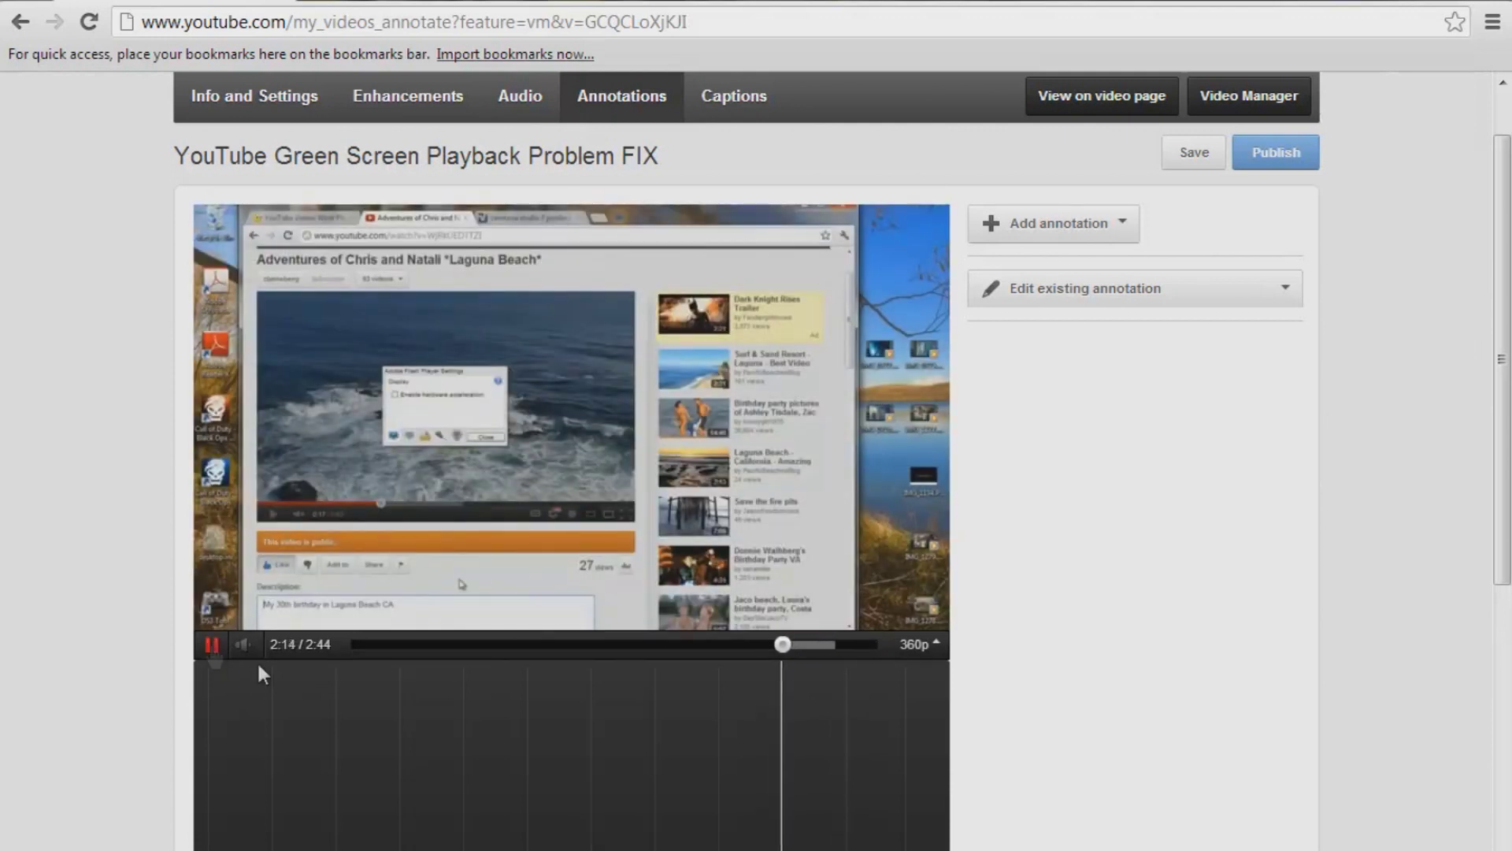
pyautogui.click(243, 642)
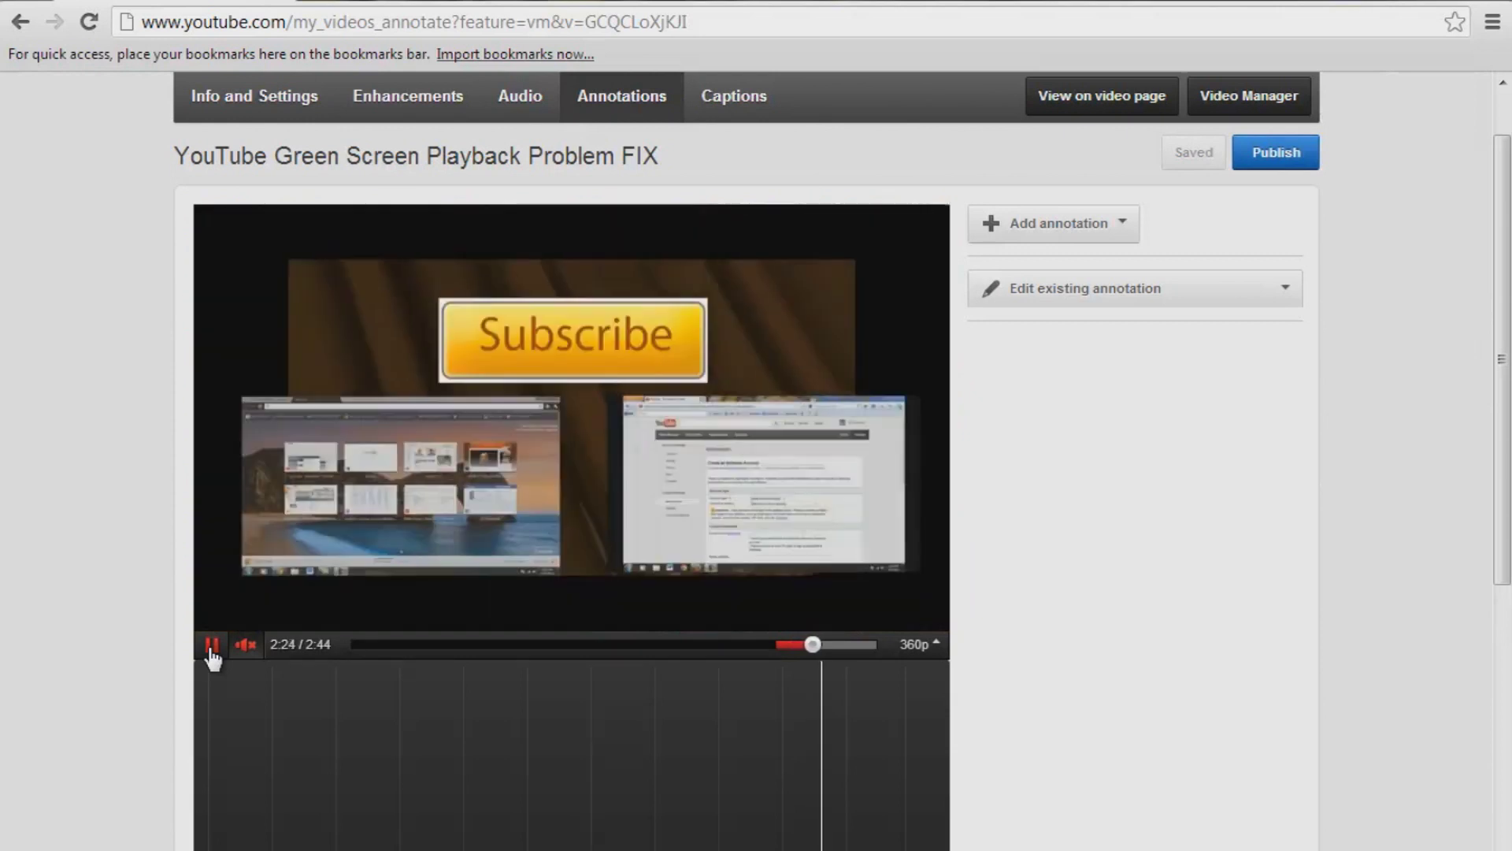
pyautogui.click(211, 646)
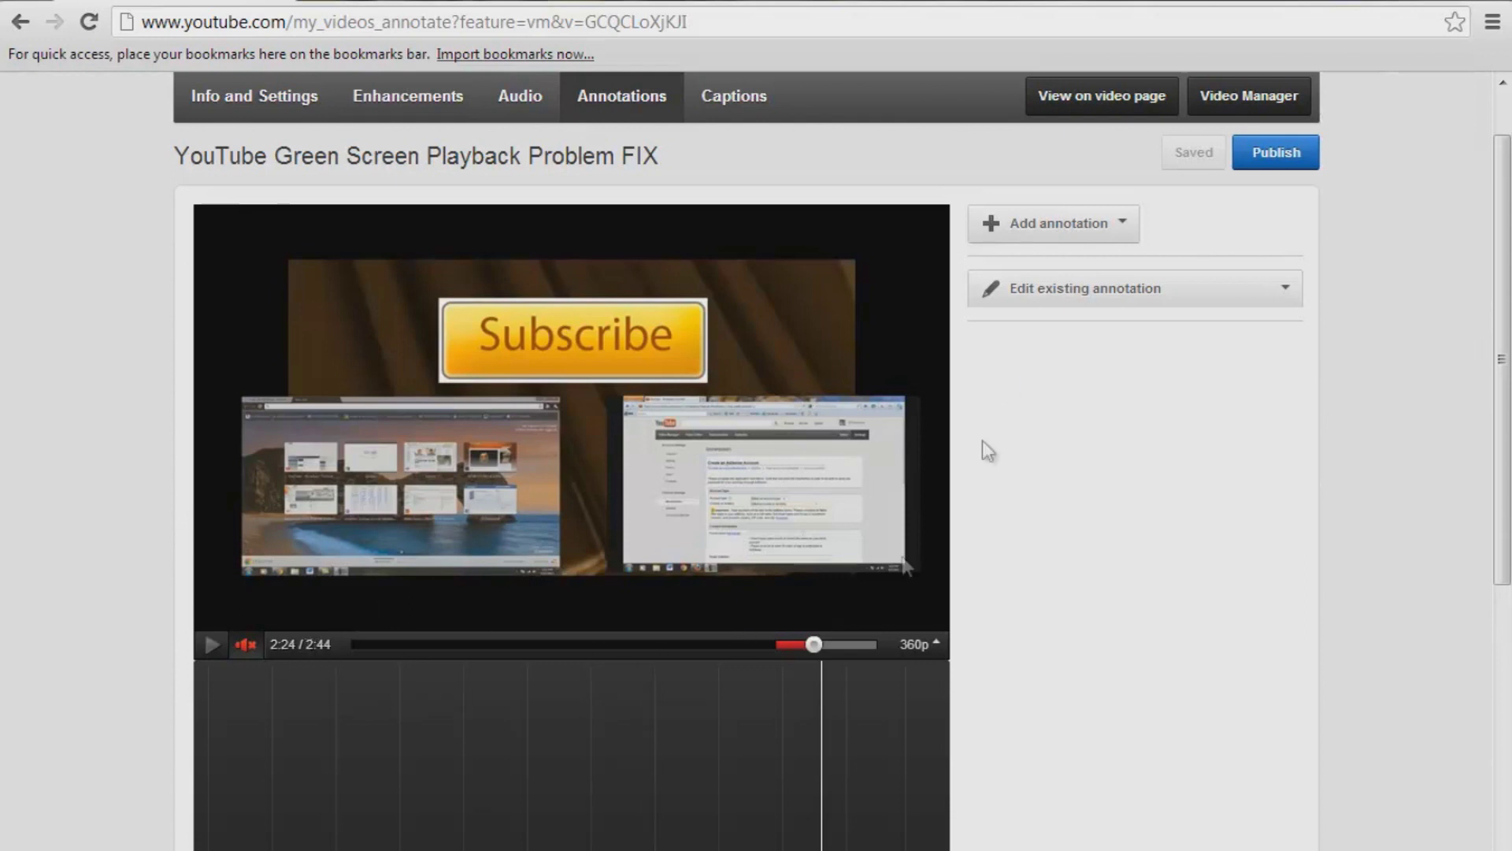
pyautogui.click(1055, 240)
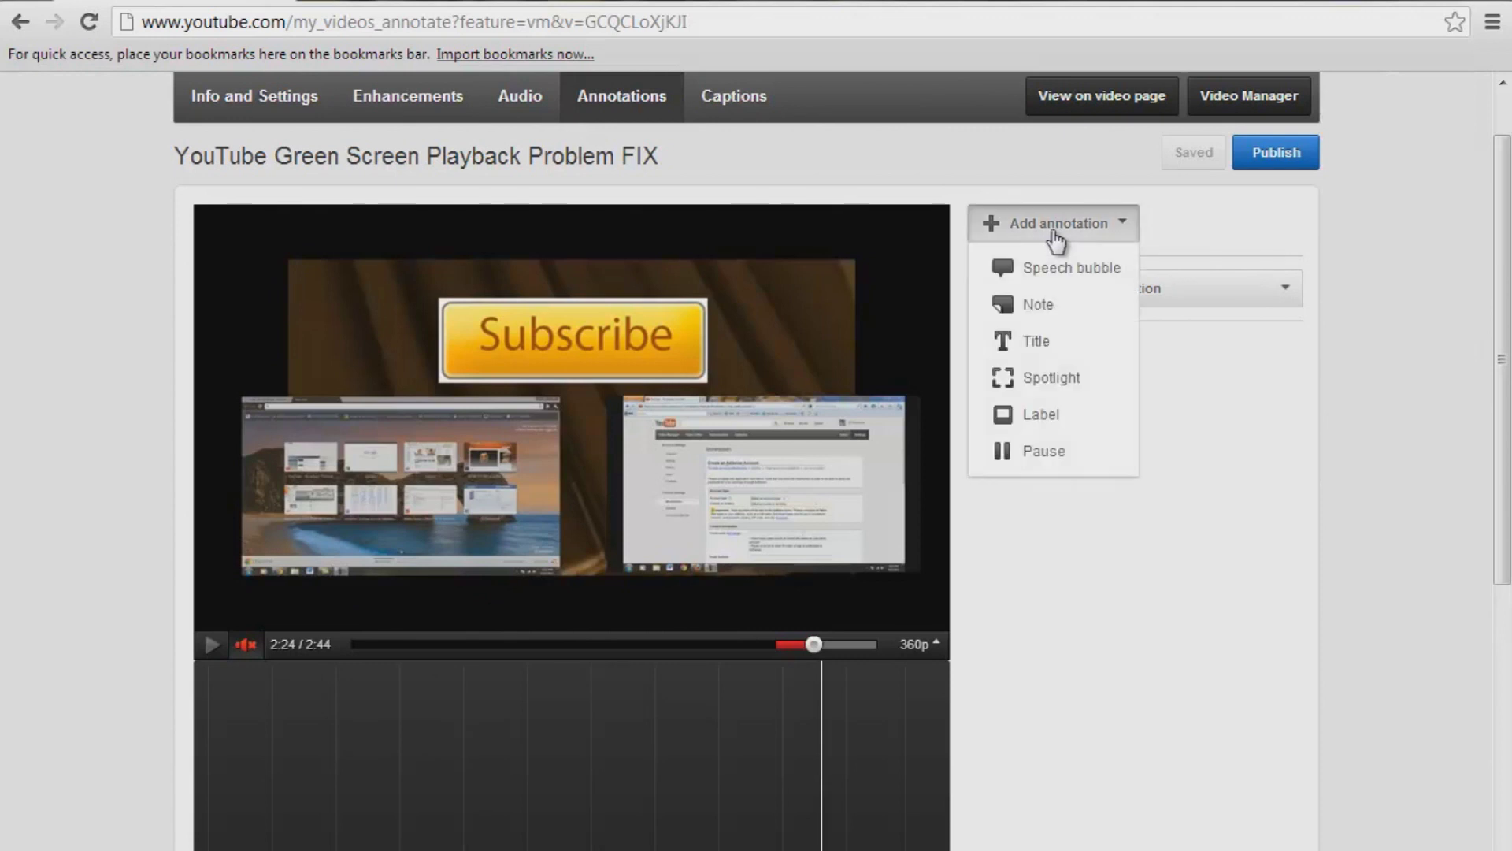
# Add a fresh spotlight and fit it over the end screen's Subscribe button
pyautogui.click(1076, 380)
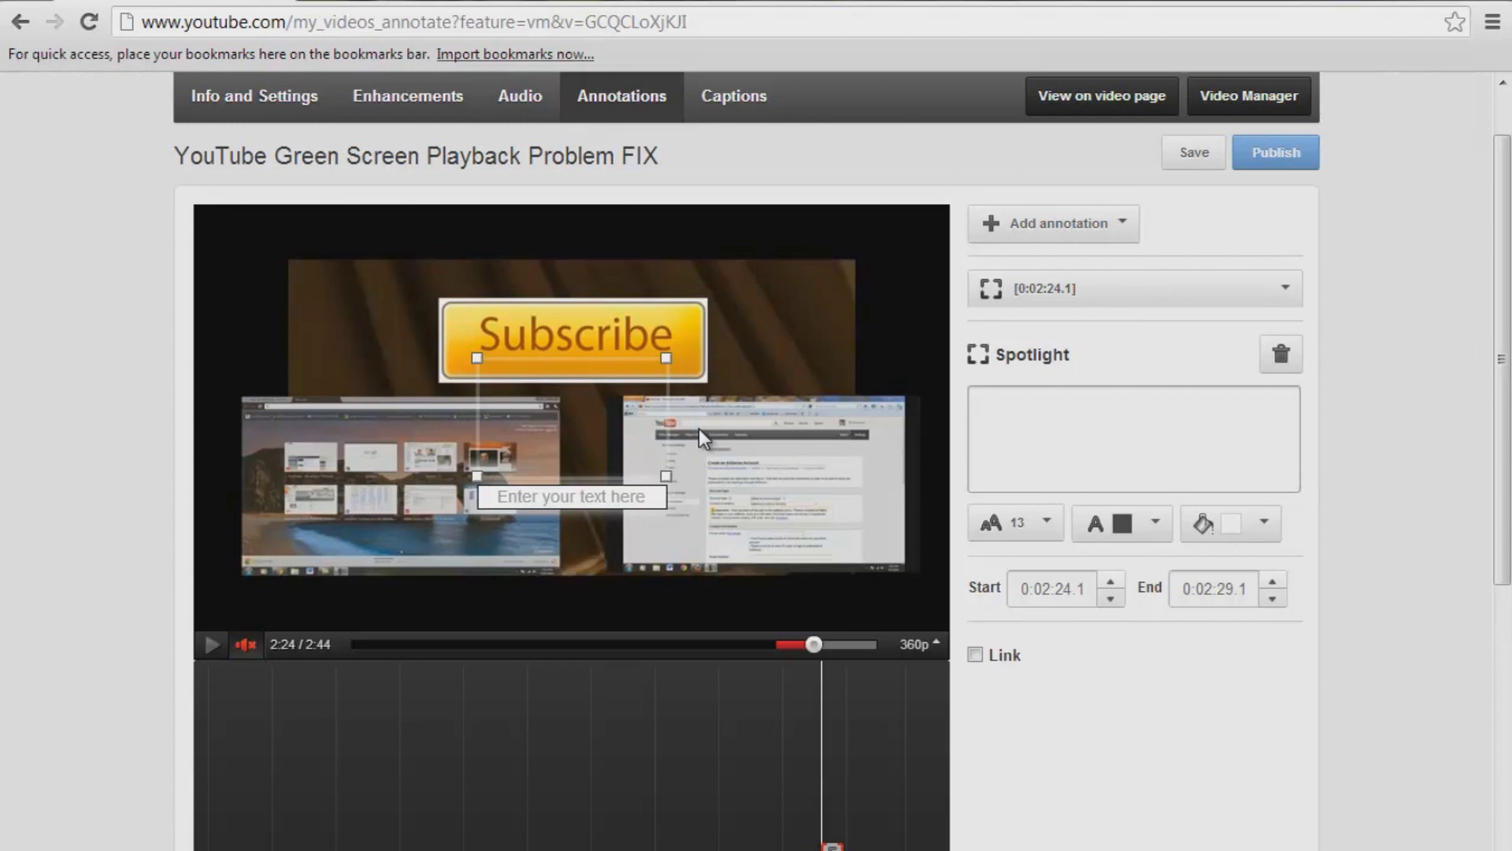
pyautogui.click(1280, 356)
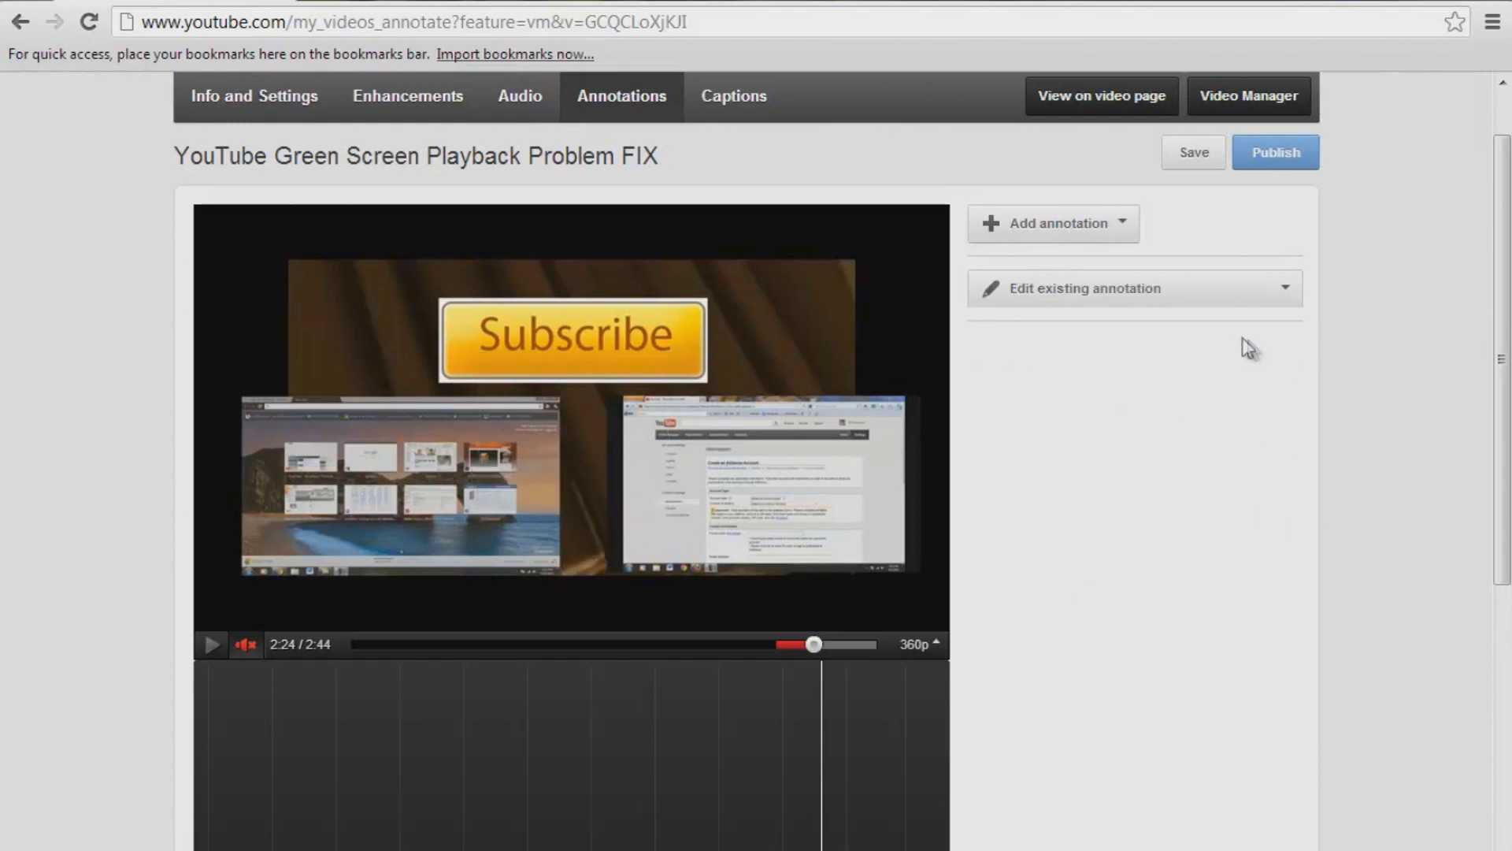
pyautogui.click(1048, 234)
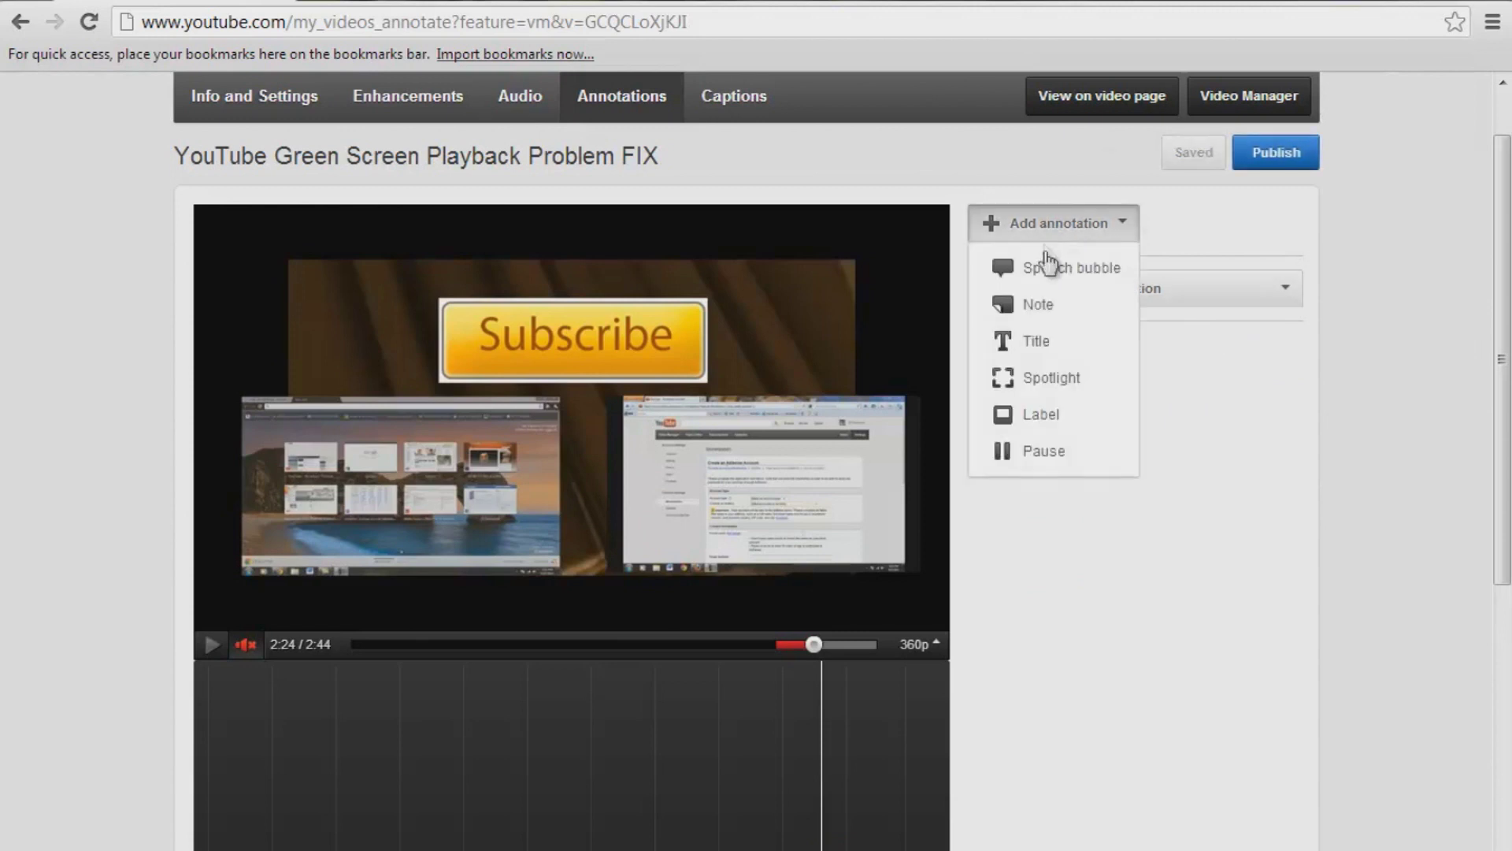
pyautogui.click(1038, 378)
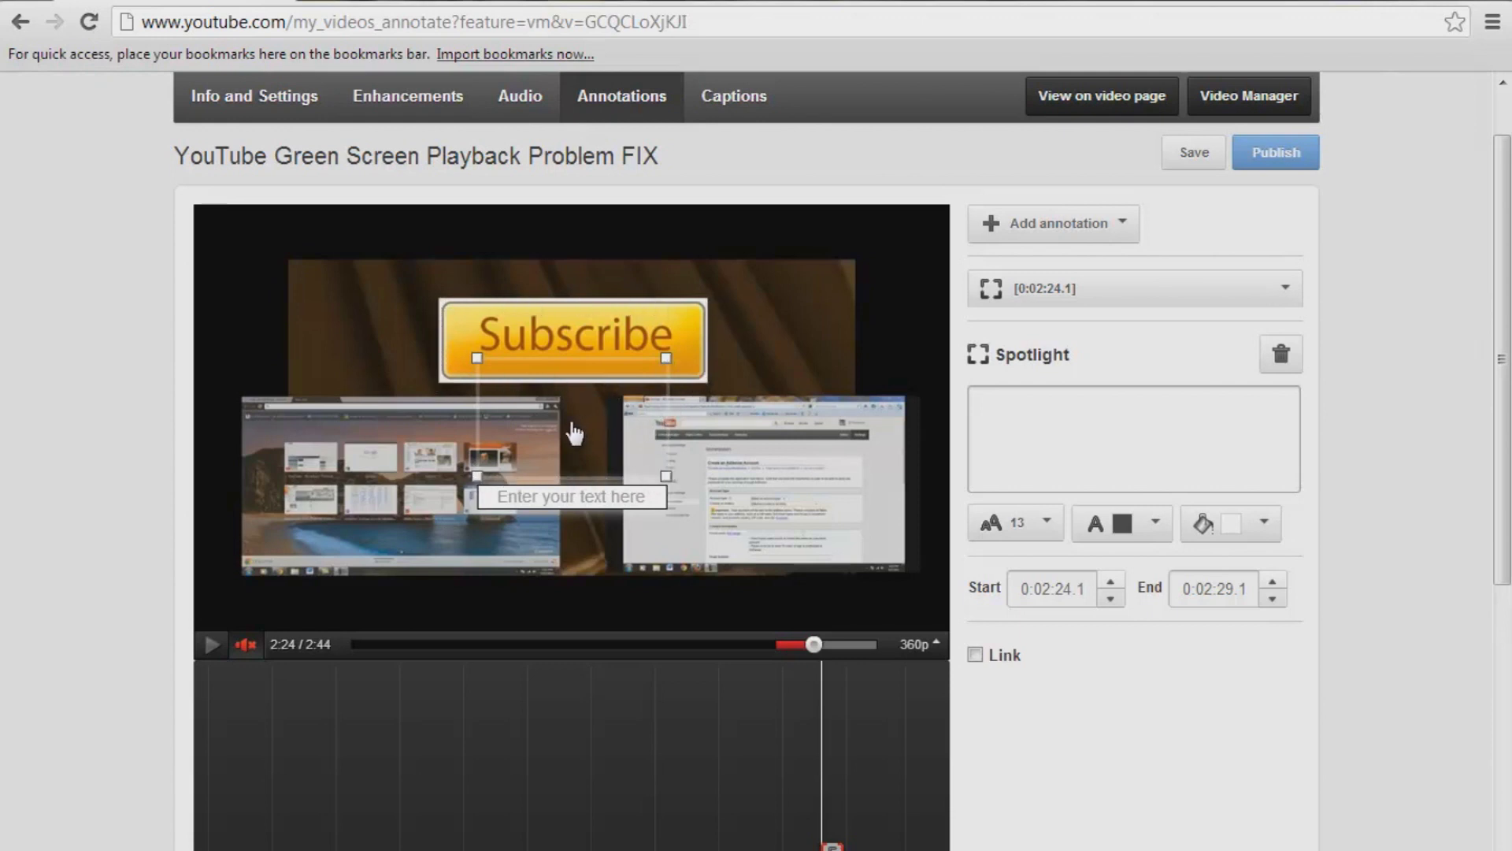
pyautogui.moveTo(573, 430); pyautogui.dragTo(536, 371)
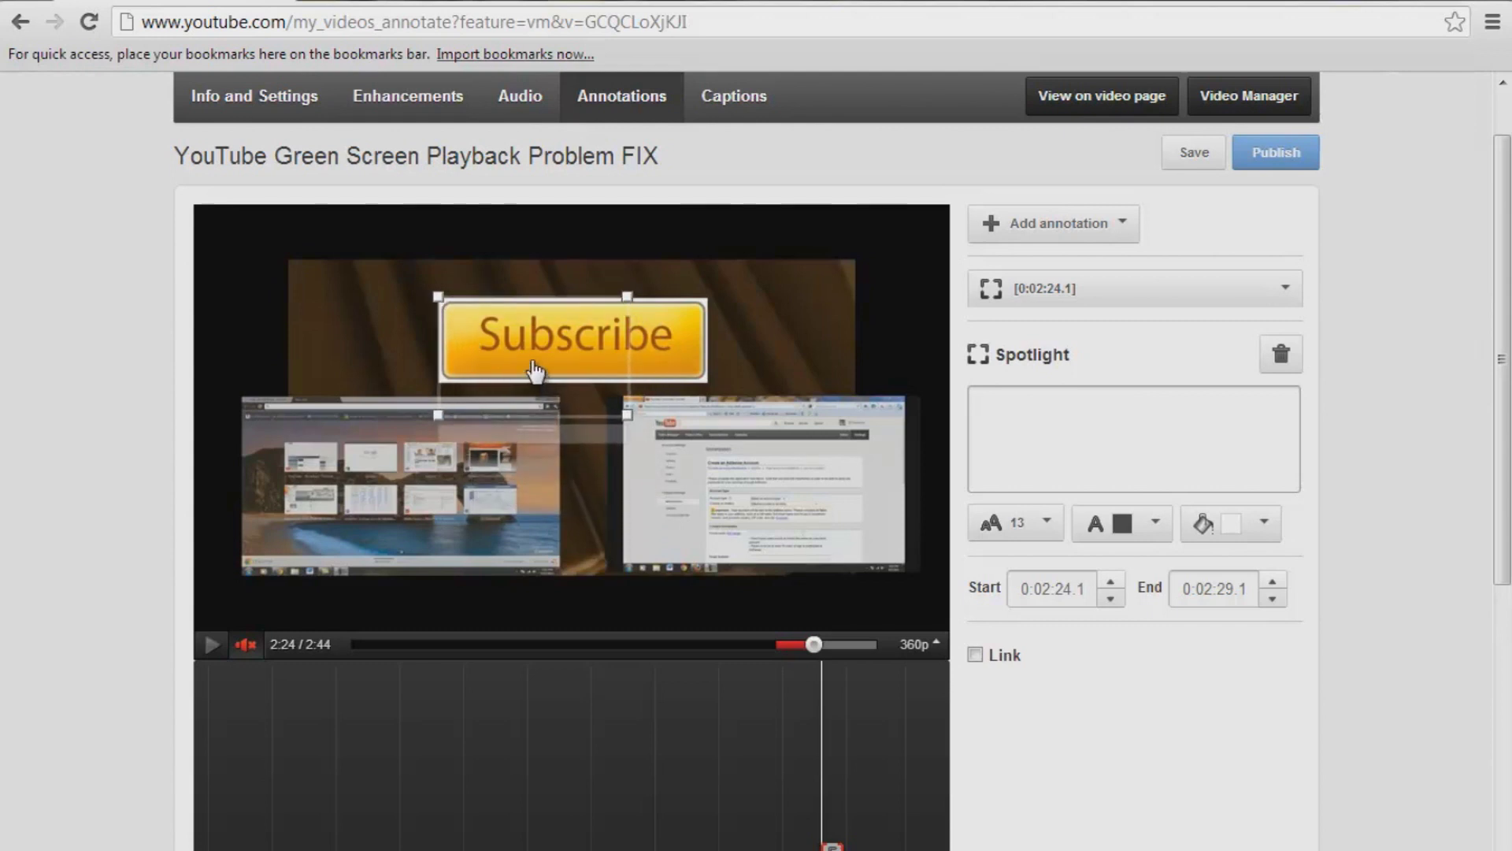
pyautogui.moveTo(630, 426); pyautogui.dragTo(706, 393)
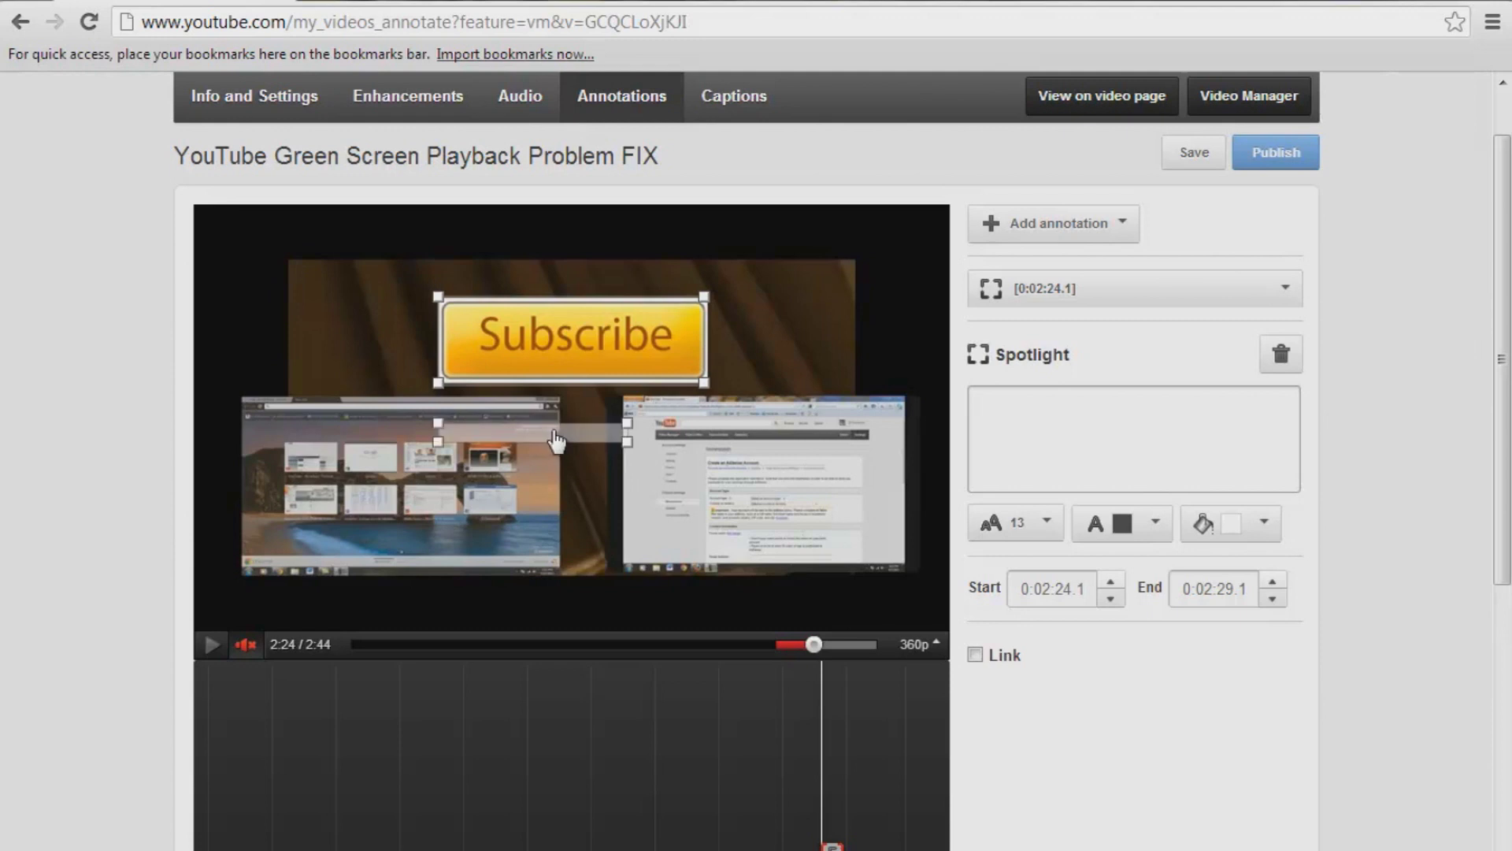
pyautogui.moveTo(557, 439)
pyautogui.mouseDown()
pyautogui.moveTo(600, 370)
pyautogui.moveTo(600, 290)
pyautogui.mouseUp()
# Label the Subscribe spotlight 'Subscribe & Click Video' and enable its link
pyautogui.click(1008, 422)
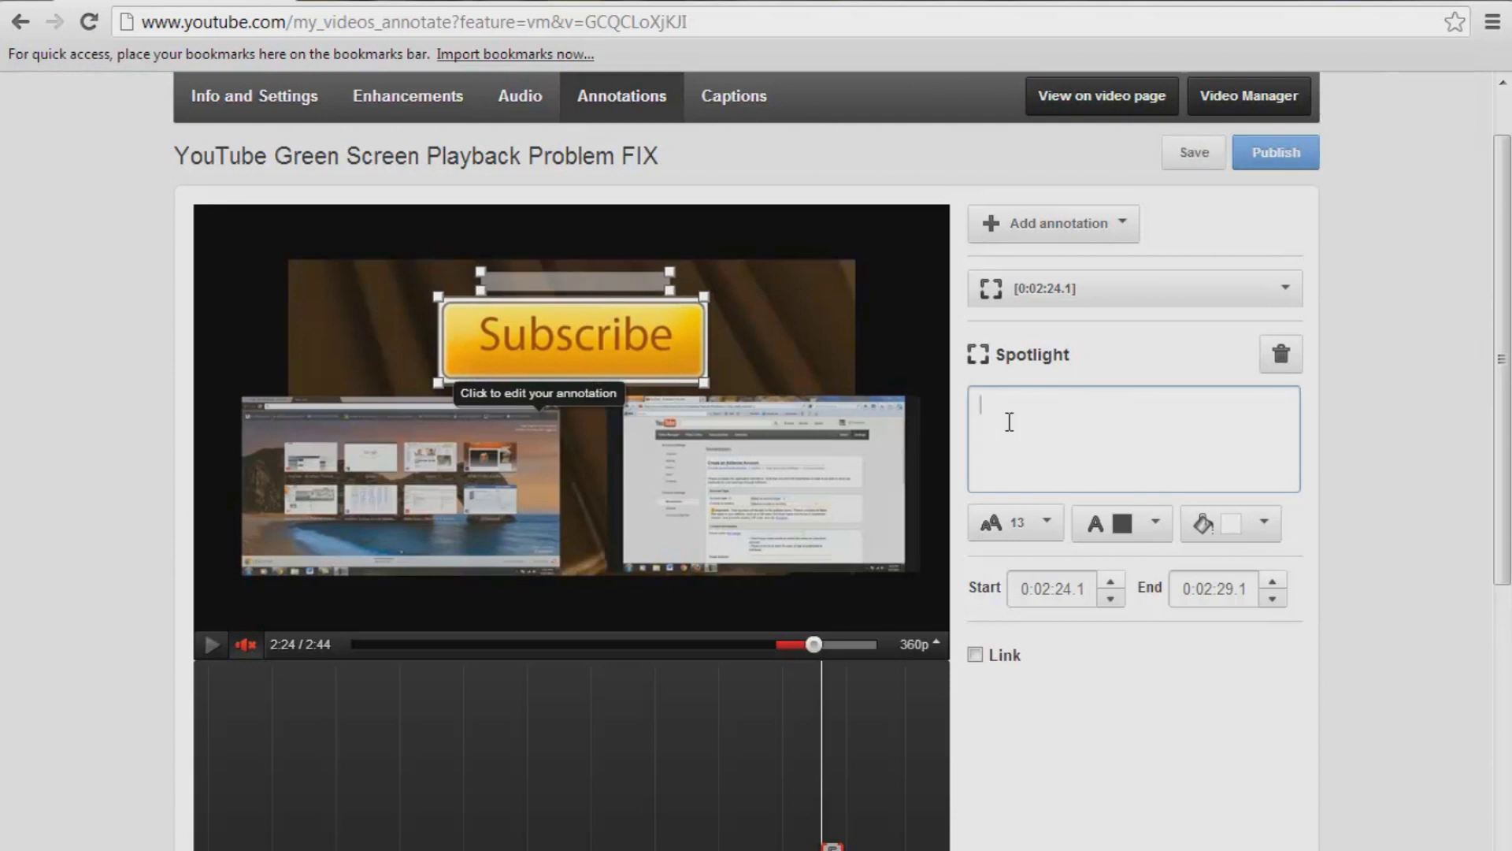
pyautogui.write('Subscribe')
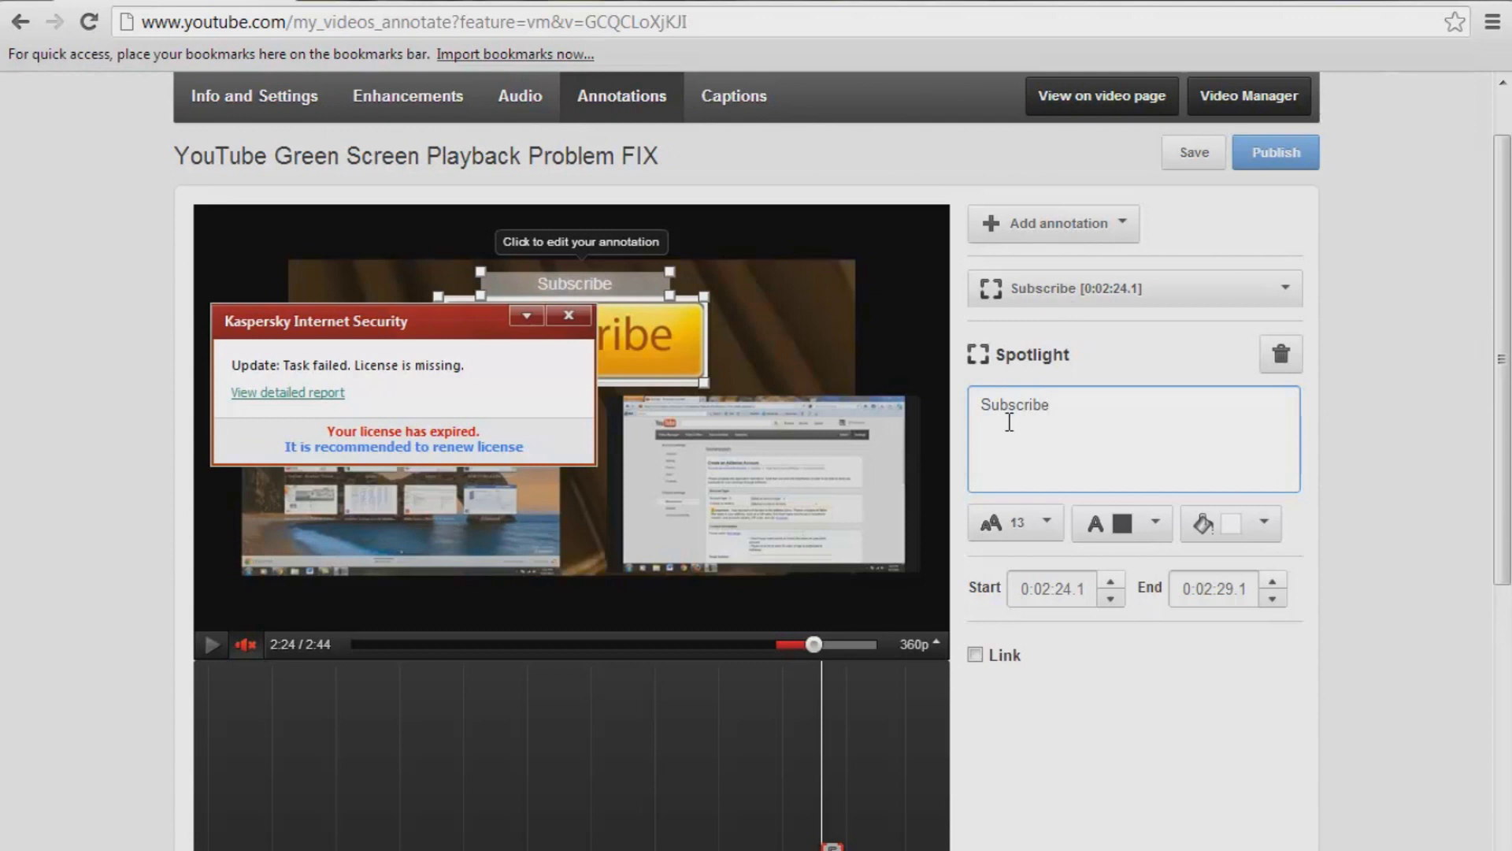
pyautogui.click(569, 316)
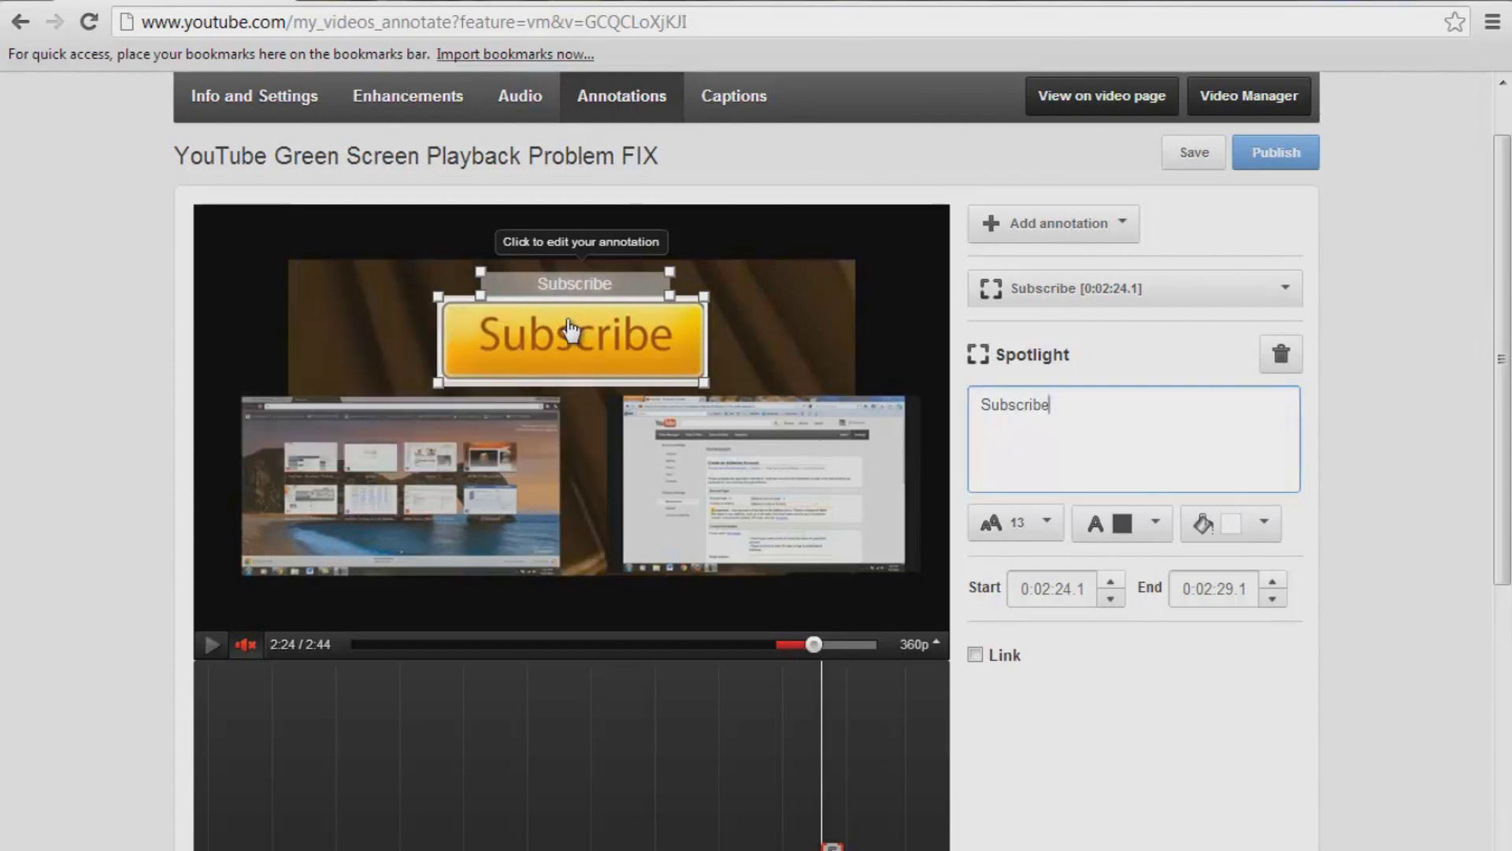
pyautogui.write('& ')
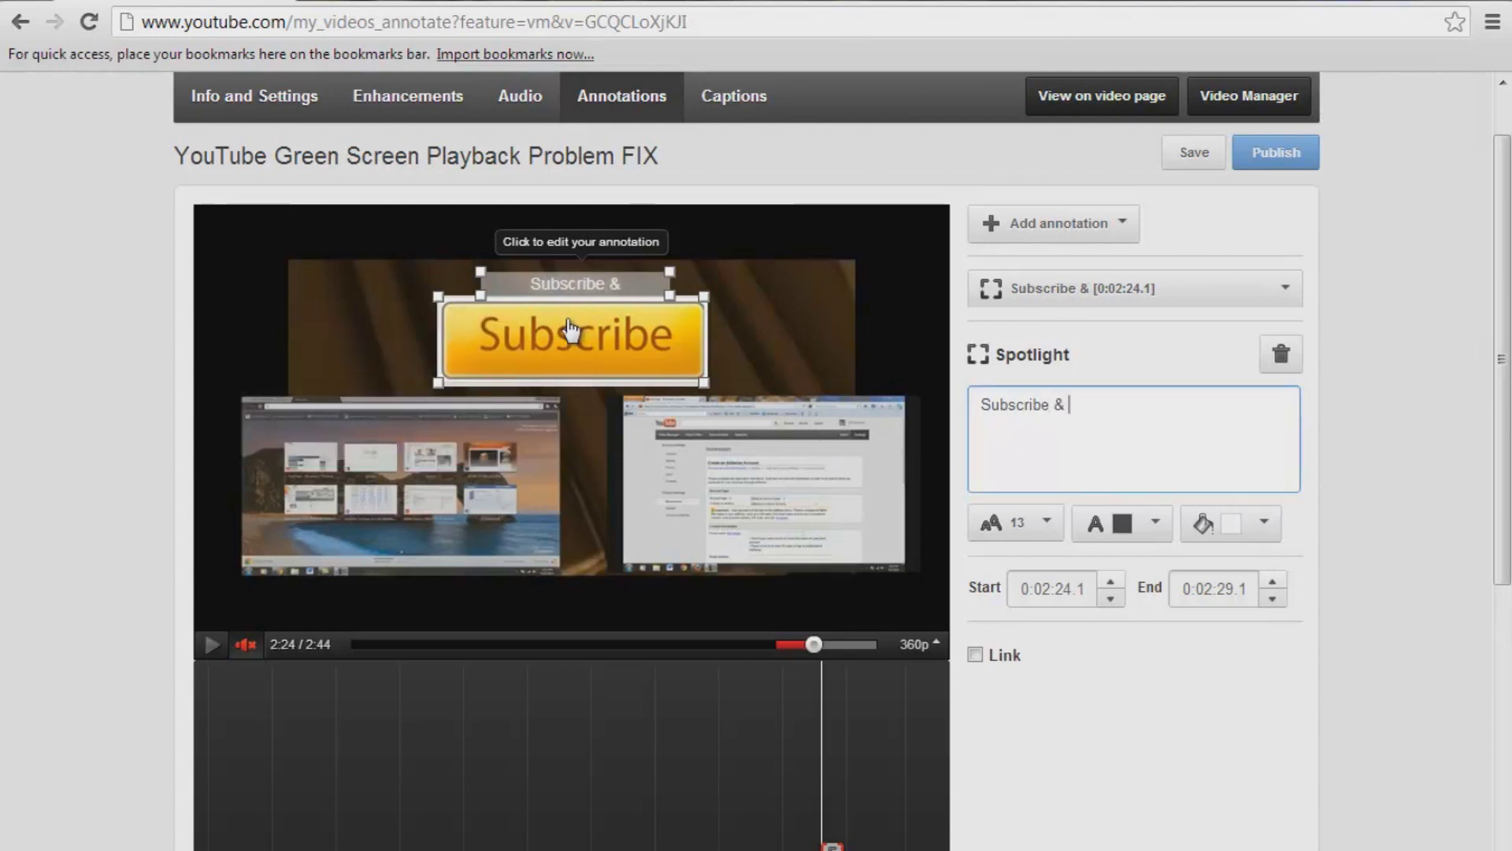
pyautogui.write('CLick')
pyautogui.press('BackSpace')
pyautogui.press('BackSpace')
pyautogui.press('BackSpace')
pyautogui.press('BackSpace')
pyautogui.write('li')
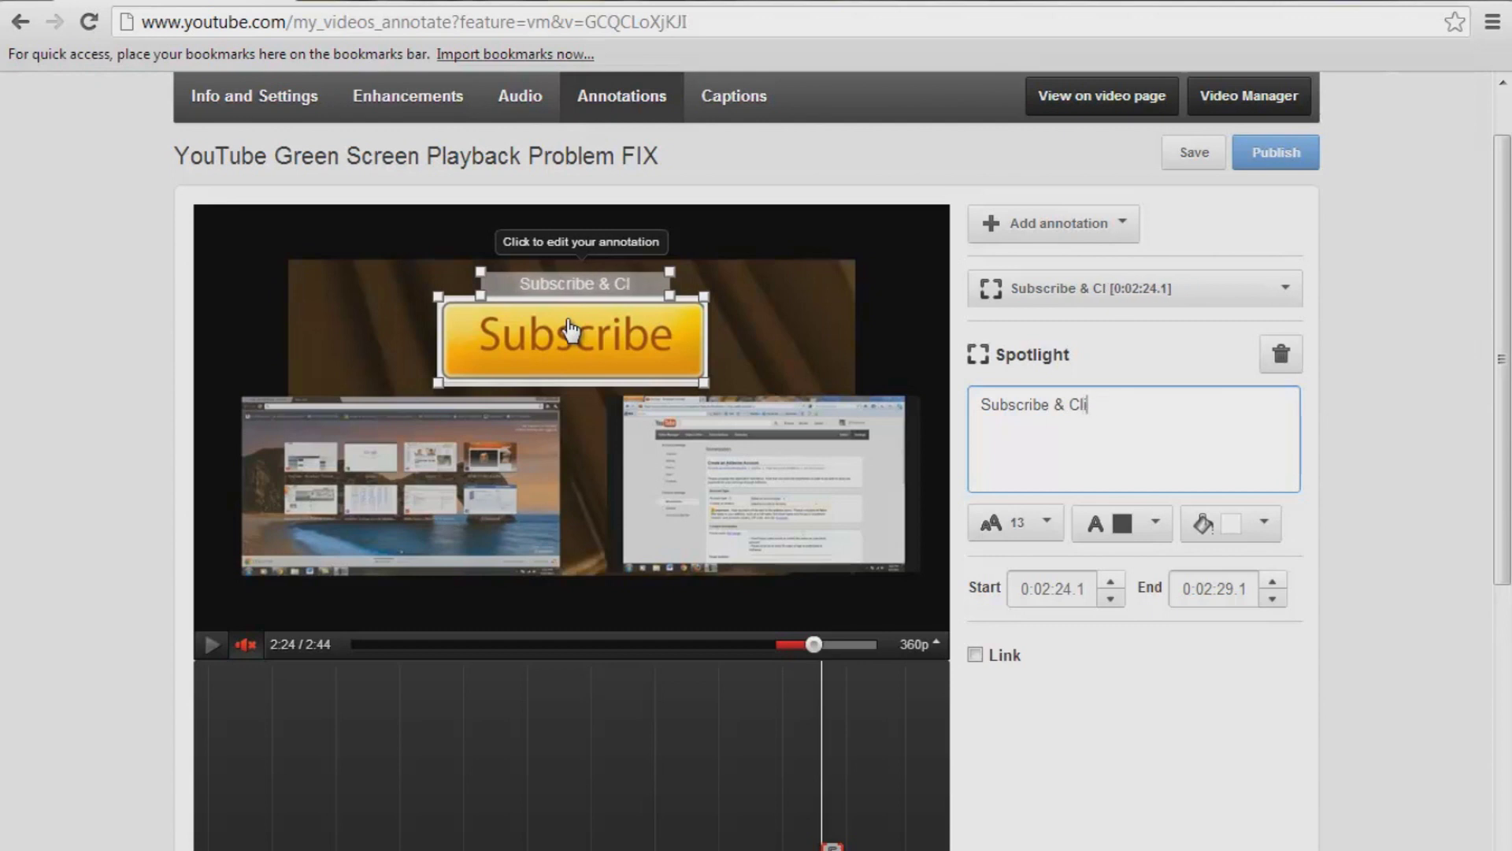
pyautogui.write('ck Video')
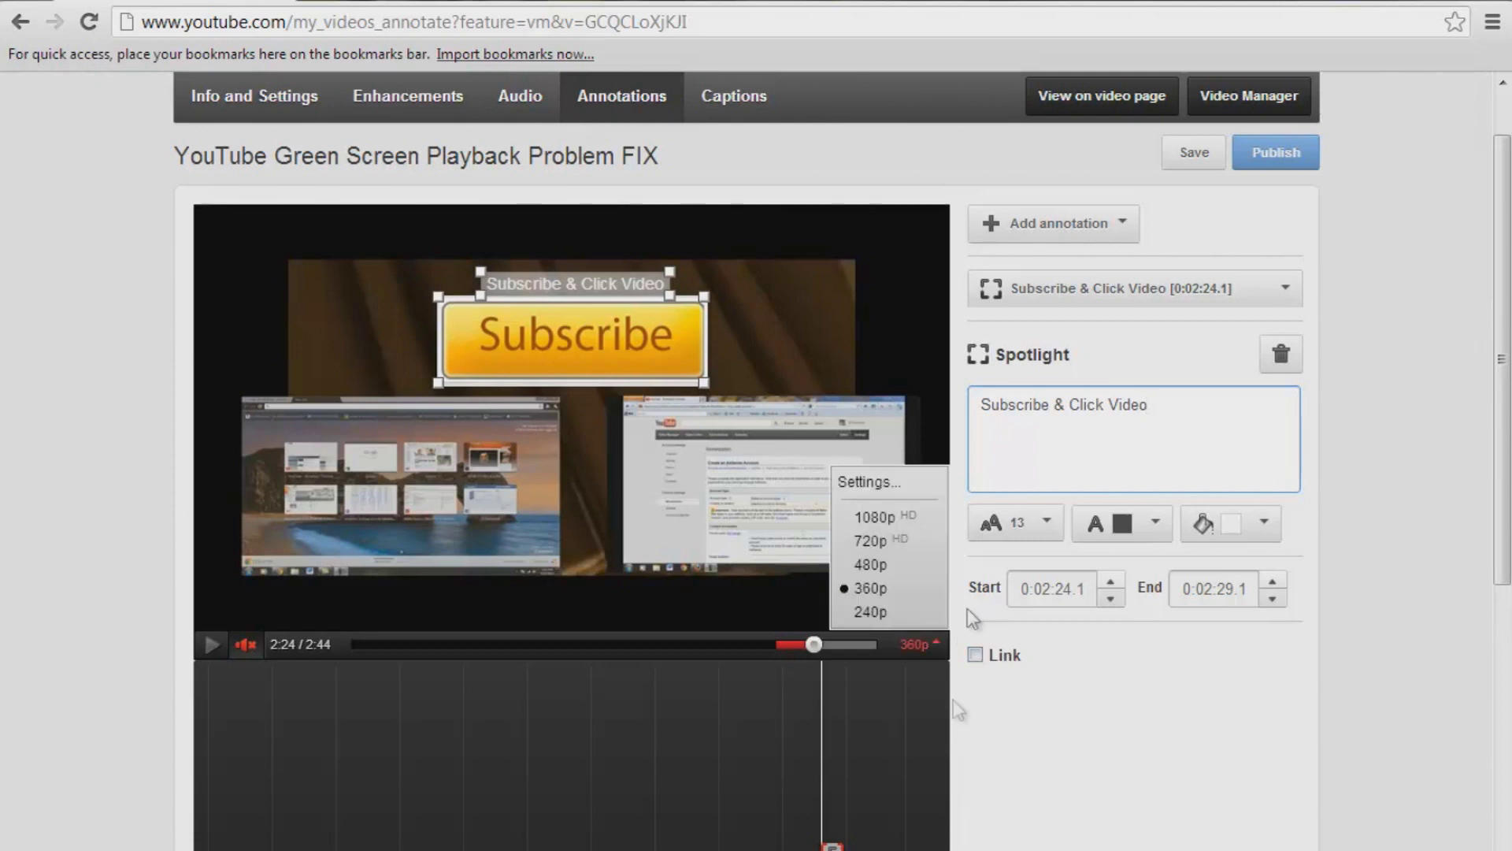
pyautogui.click(975, 654)
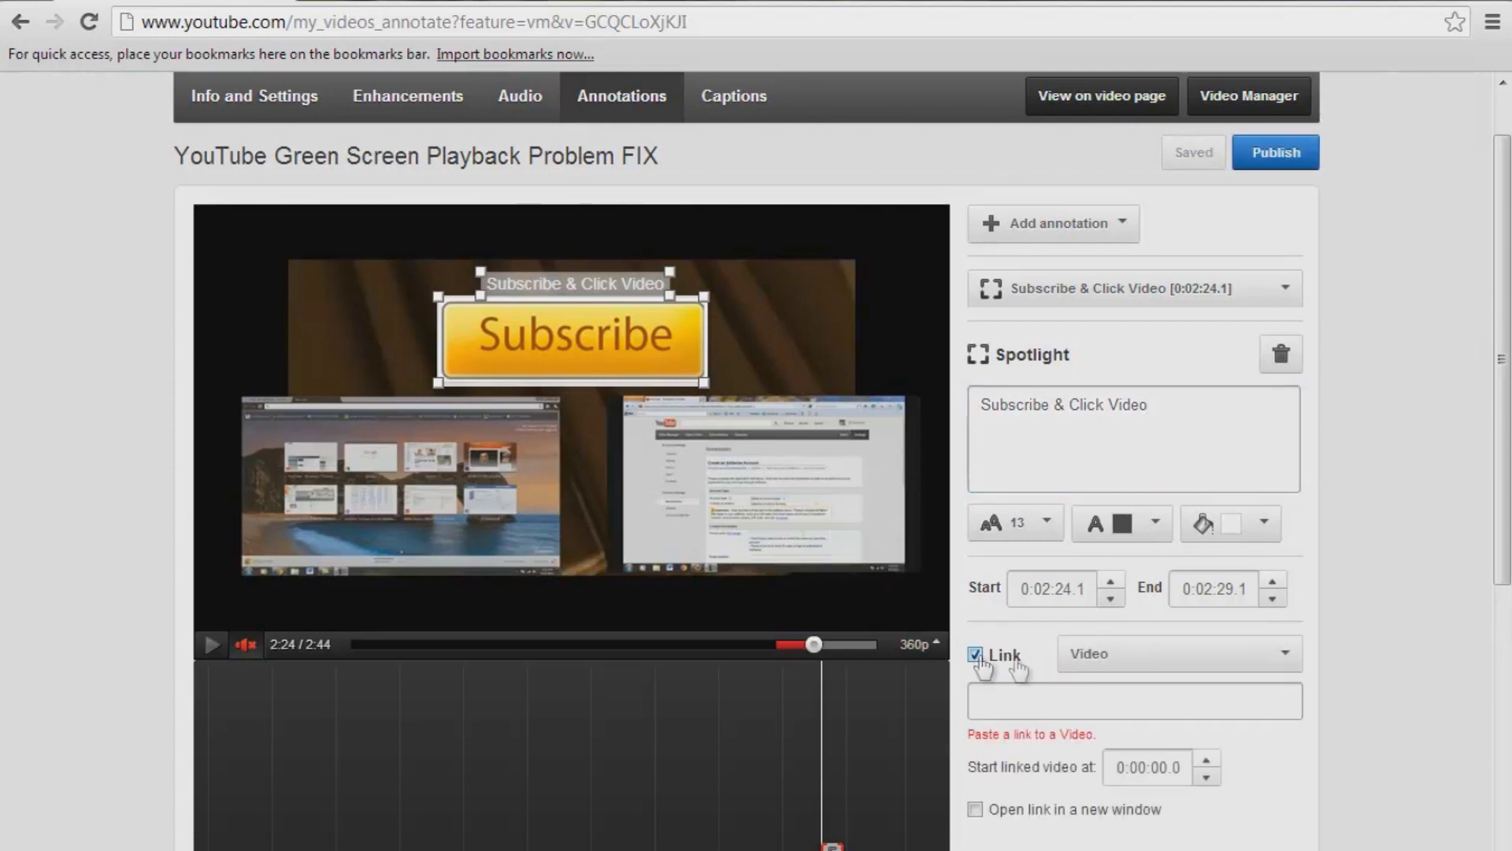
# Set the link type to Subscribe and enter the channel's user name
pyautogui.click(1186, 668)
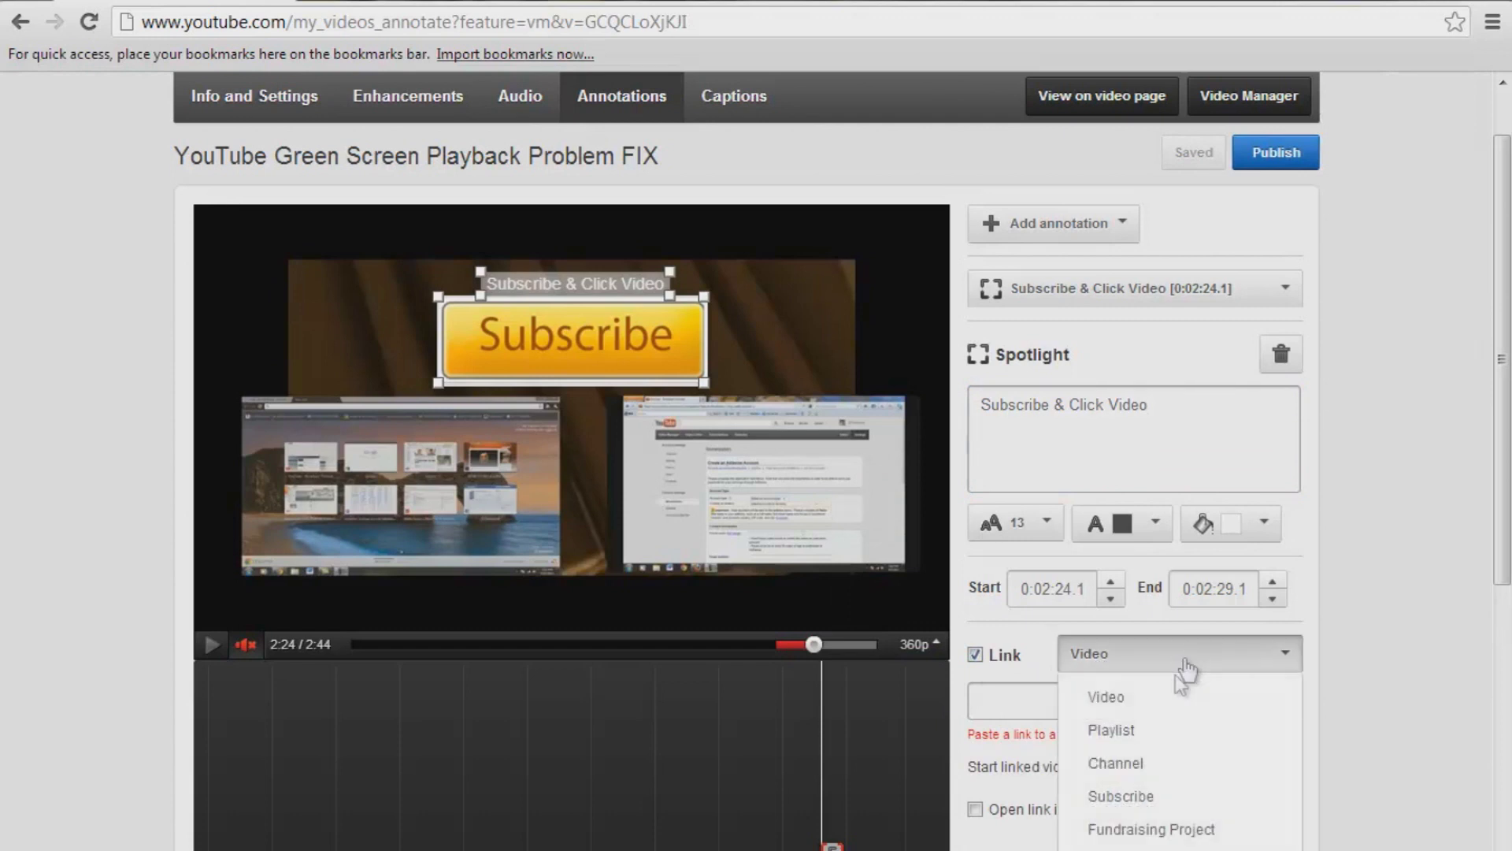
pyautogui.click(1136, 794)
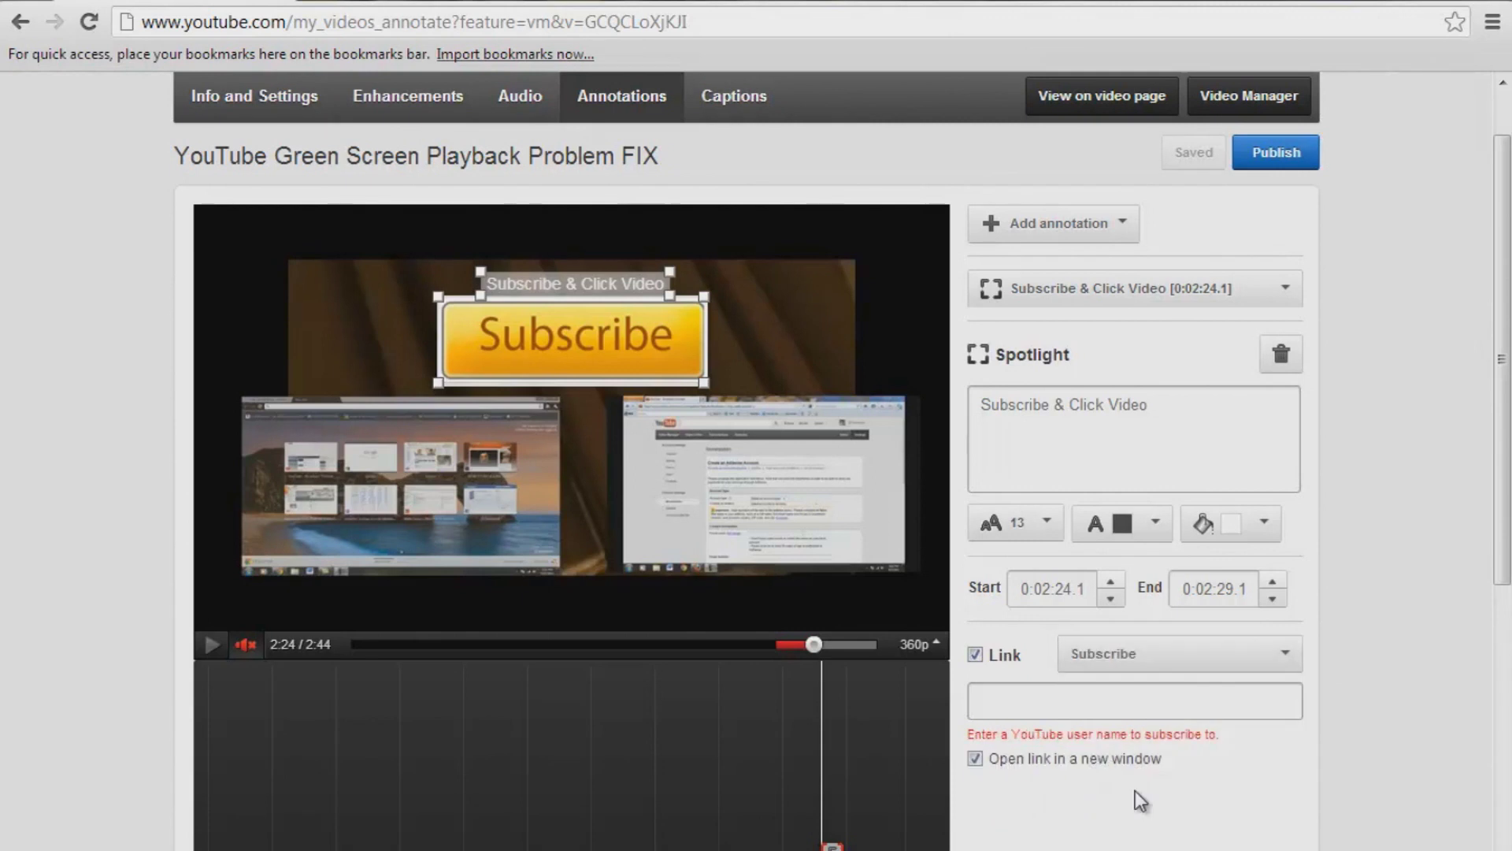
pyautogui.click(1049, 700)
pyautogui.write('tips')
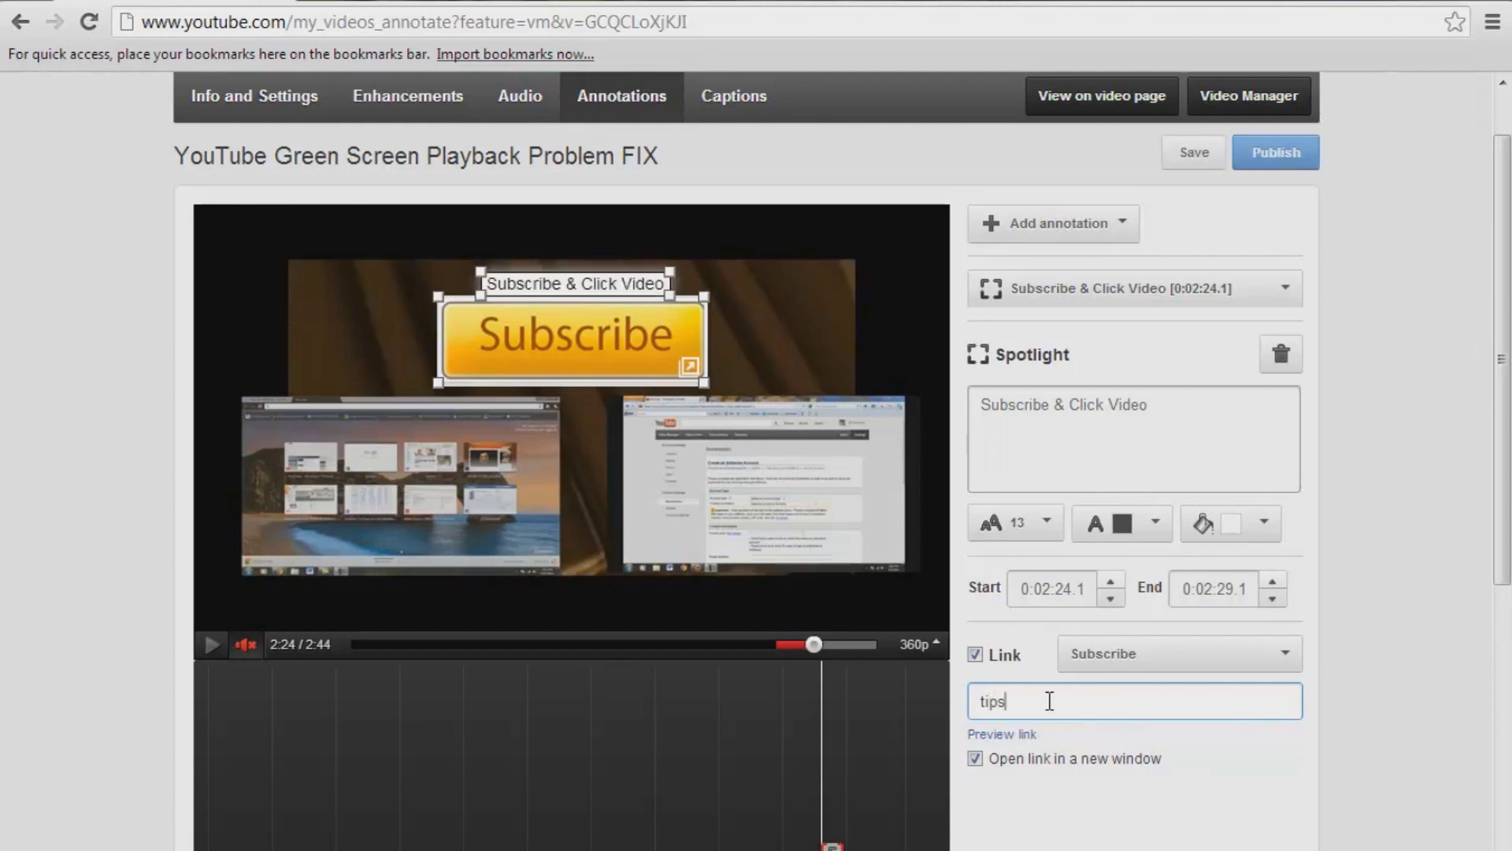
pyautogui.write('nntricks')
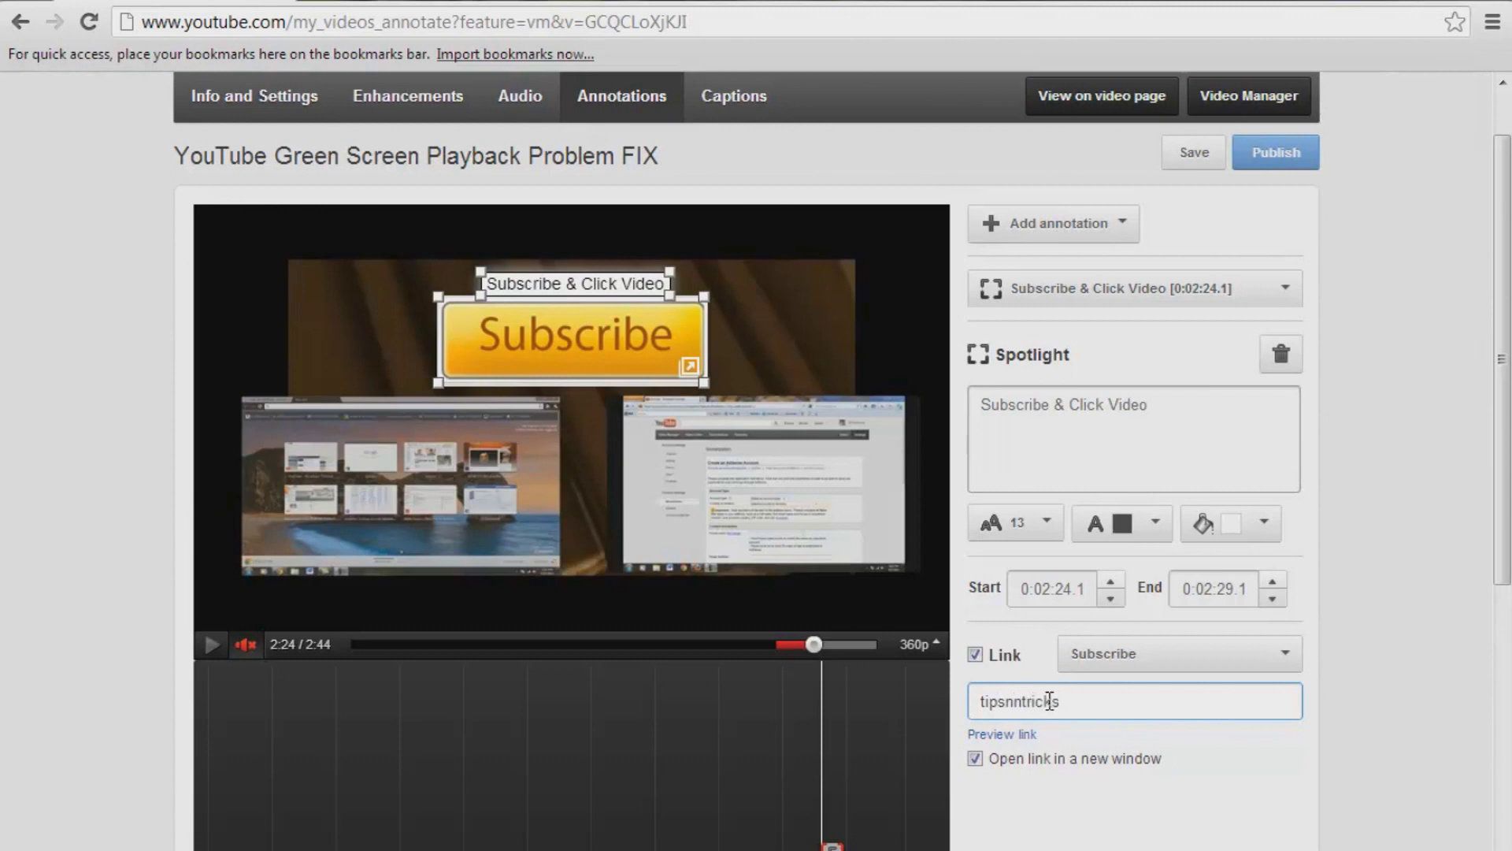
pyautogui.click(1026, 736)
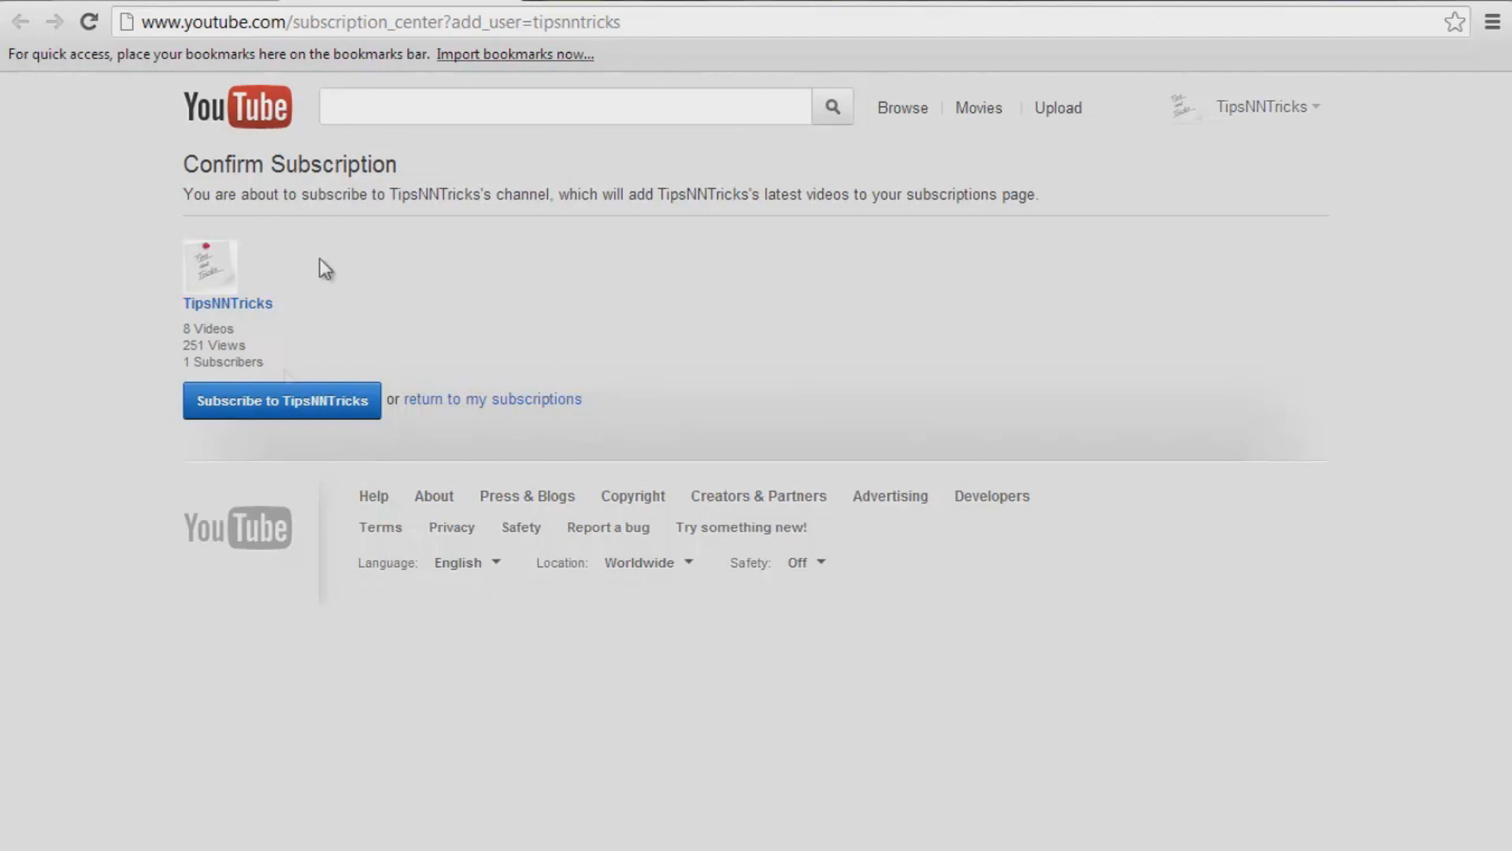
pyautogui.click(504, 2)
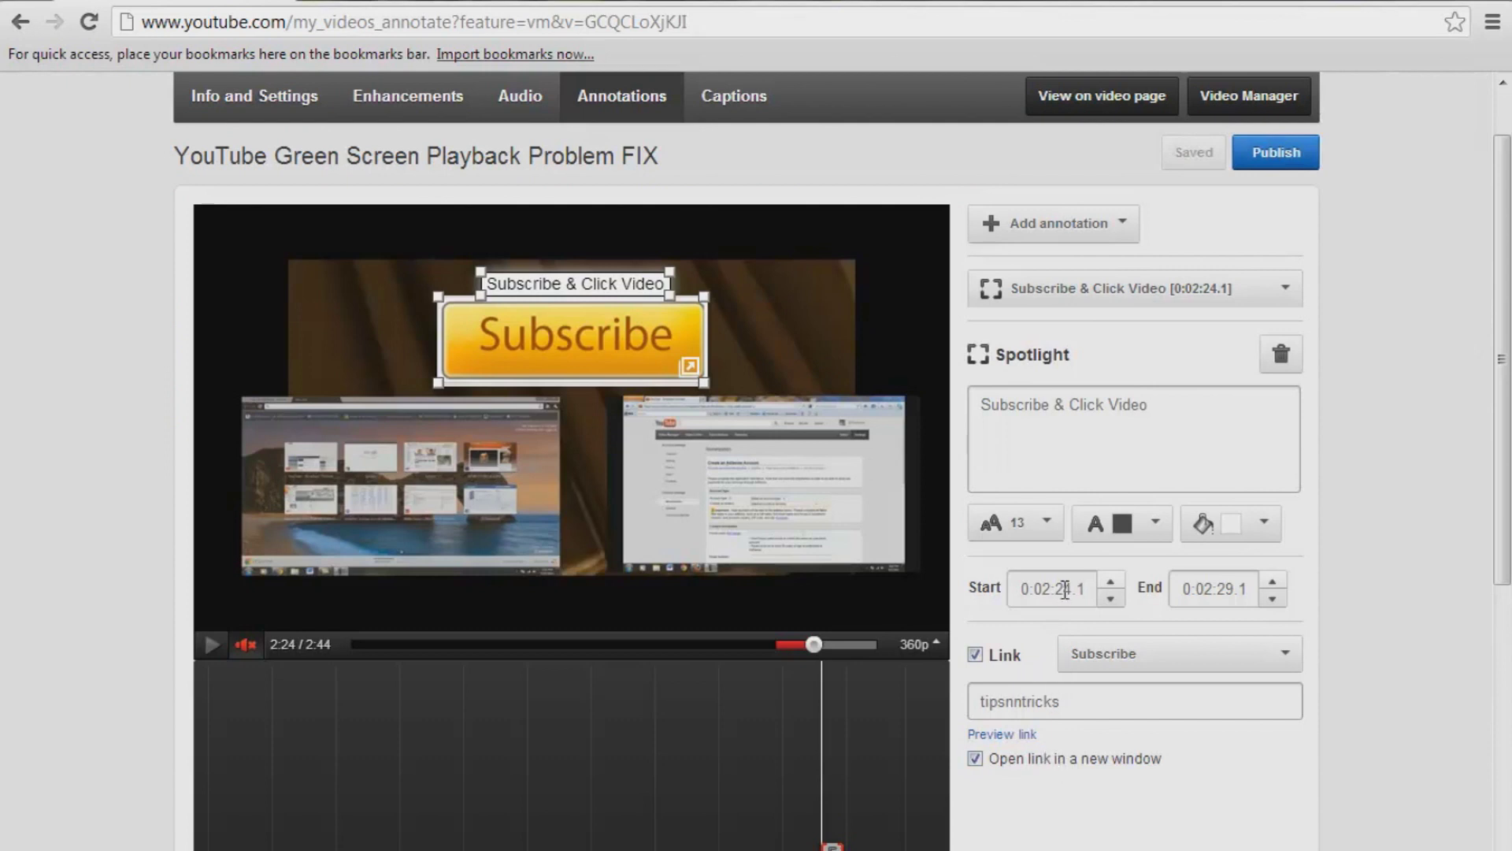
# Raise the Subscribe spotlight's end time to 0:02:43.7
pyautogui.doubleClick(1226, 590)
pyautogui.press('Up')
pyautogui.press('Up')
pyautogui.press('Up')
pyautogui.press('Up')
pyautogui.press('Up')
pyautogui.press('Up')
pyautogui.press('Up')
pyautogui.press('Up')
pyautogui.press('Up')
pyautogui.press('Up')
pyautogui.press('Up')
pyautogui.press('Up')
pyautogui.press('Up')
pyautogui.press('Up')
pyautogui.press('Up')
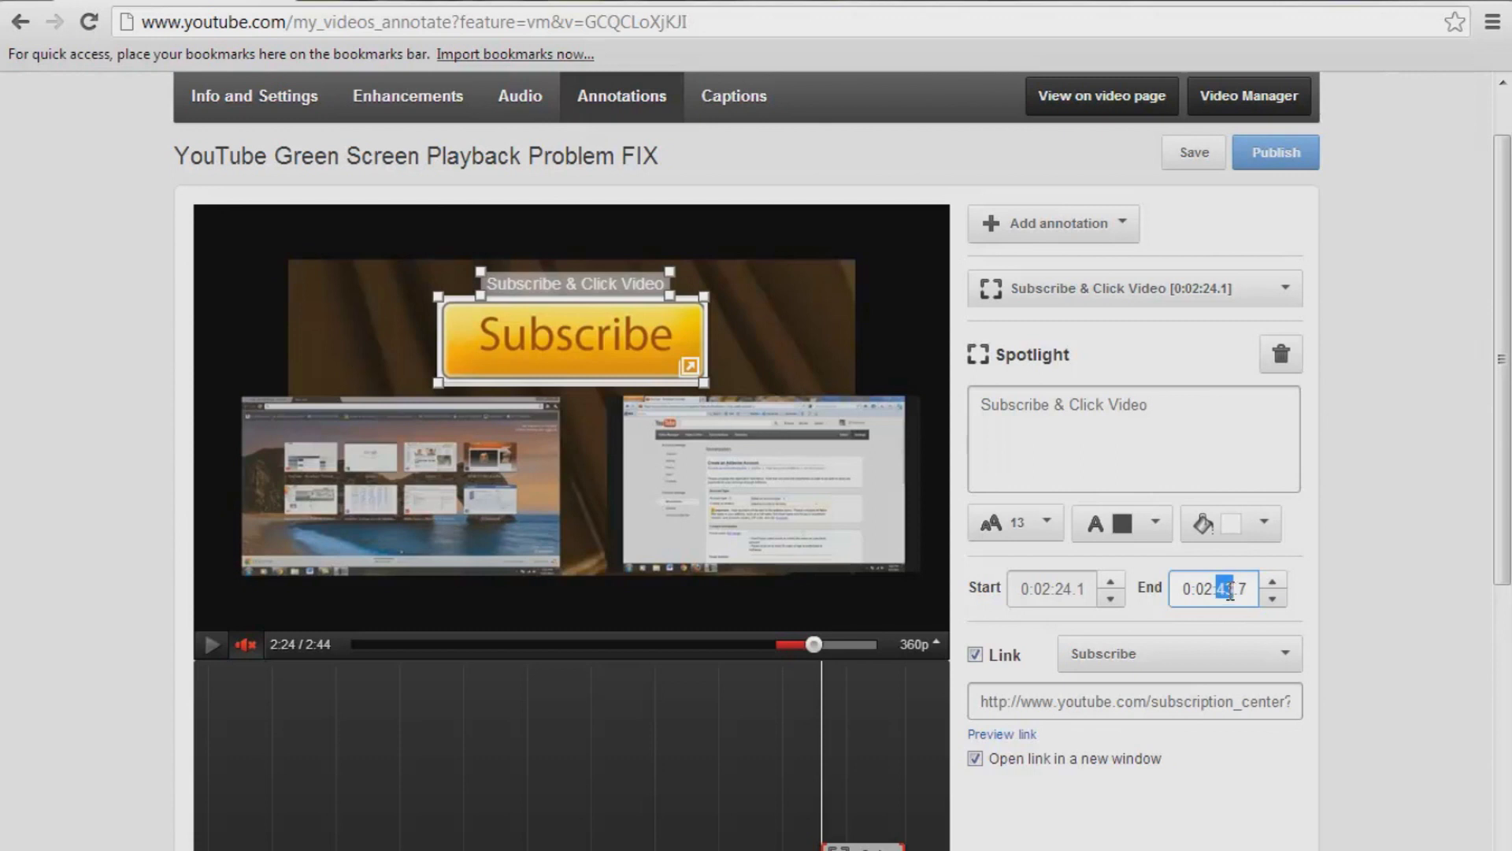
pyautogui.press('Up')
pyautogui.press('Up')
pyautogui.press('Up')
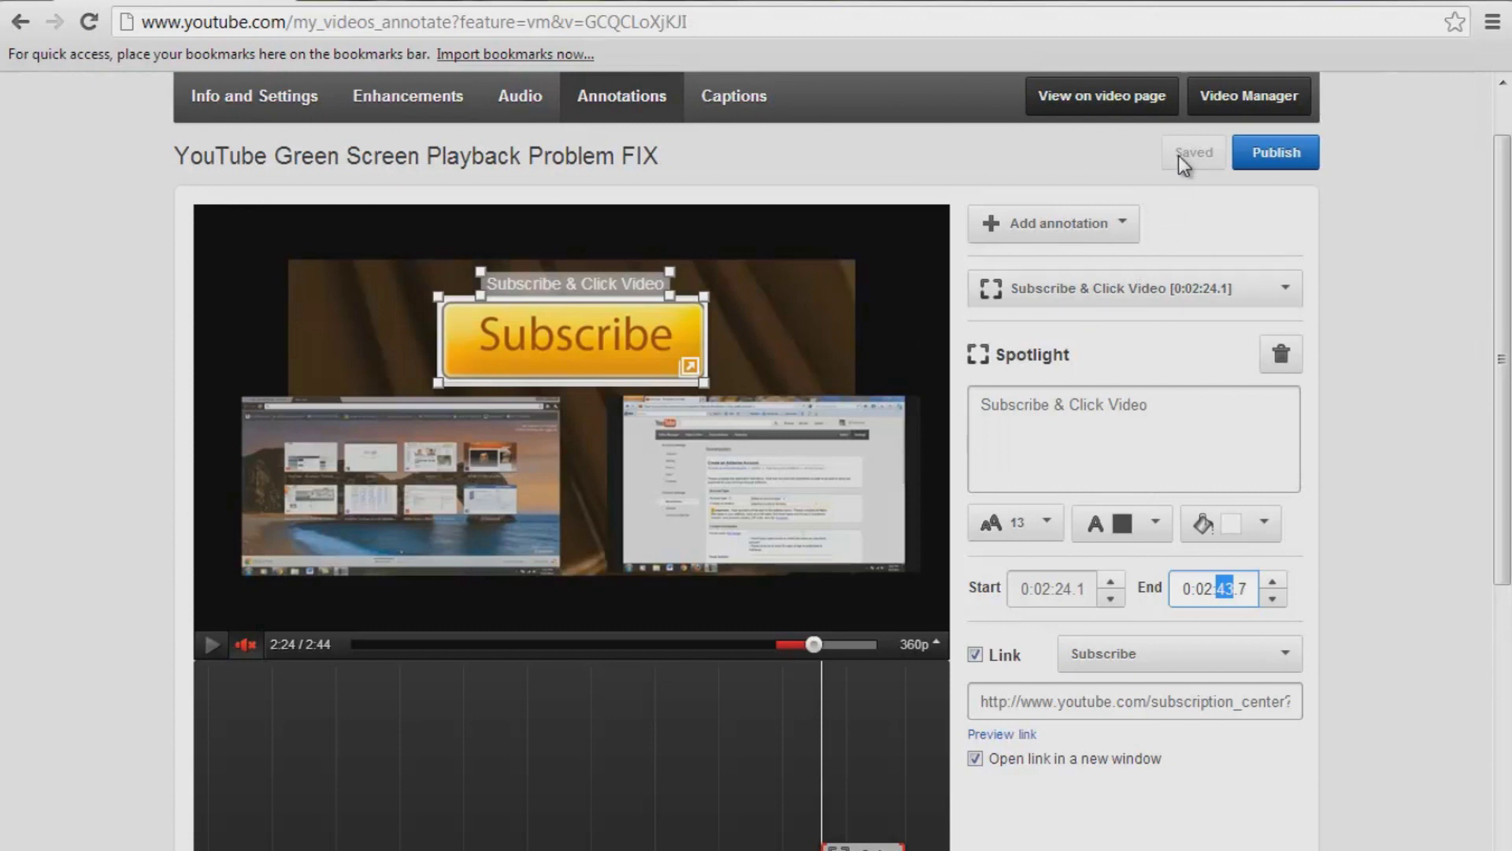
# Add a second spotlight and size it to frame the left end-screen thumbnail
pyautogui.click(1071, 225)
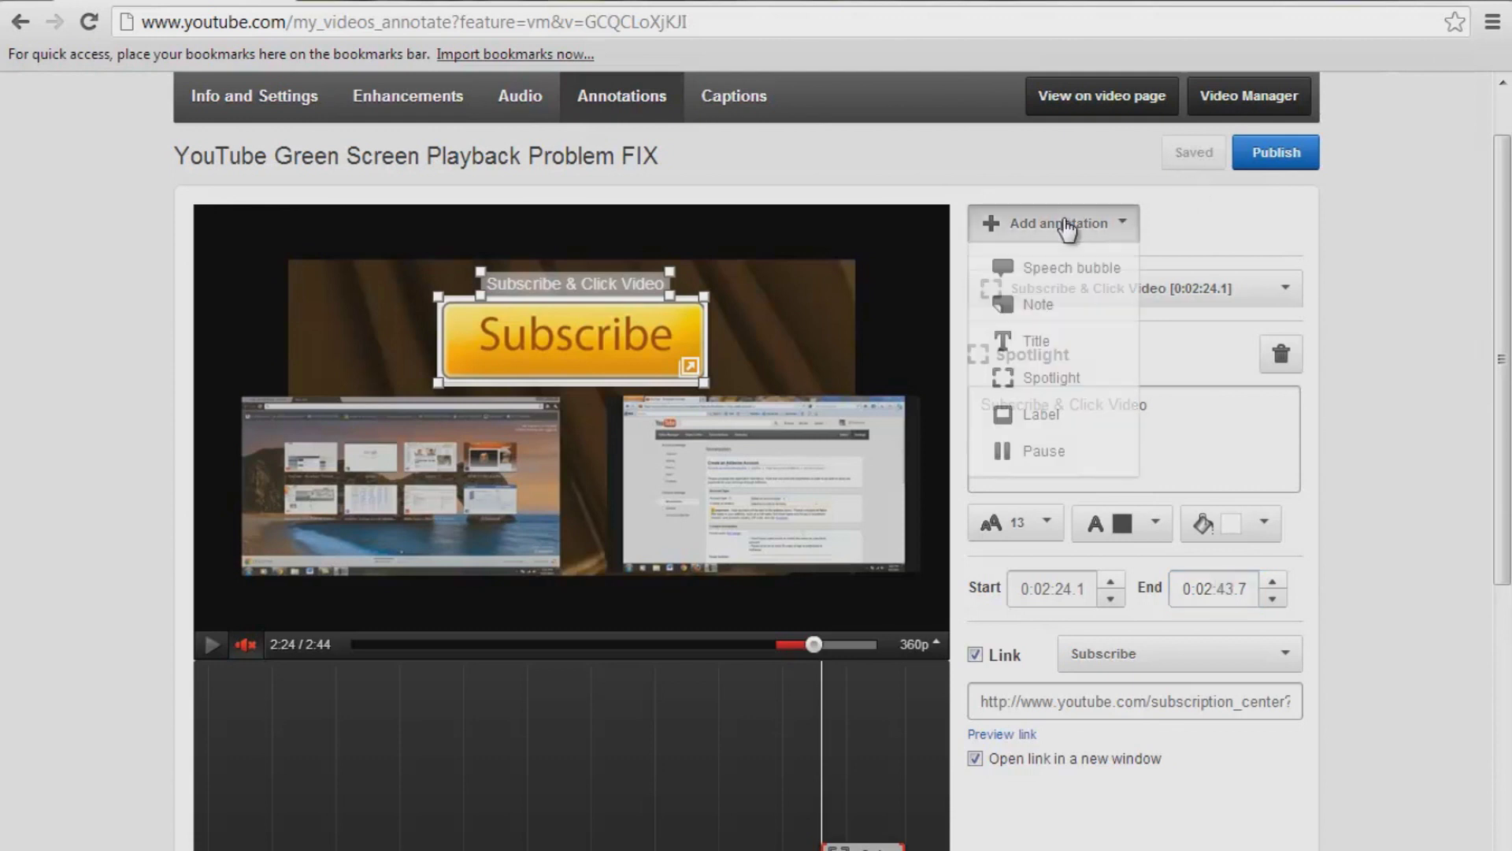
pyautogui.click(1024, 379)
pyautogui.moveTo(587, 418); pyautogui.dragTo(340, 453)
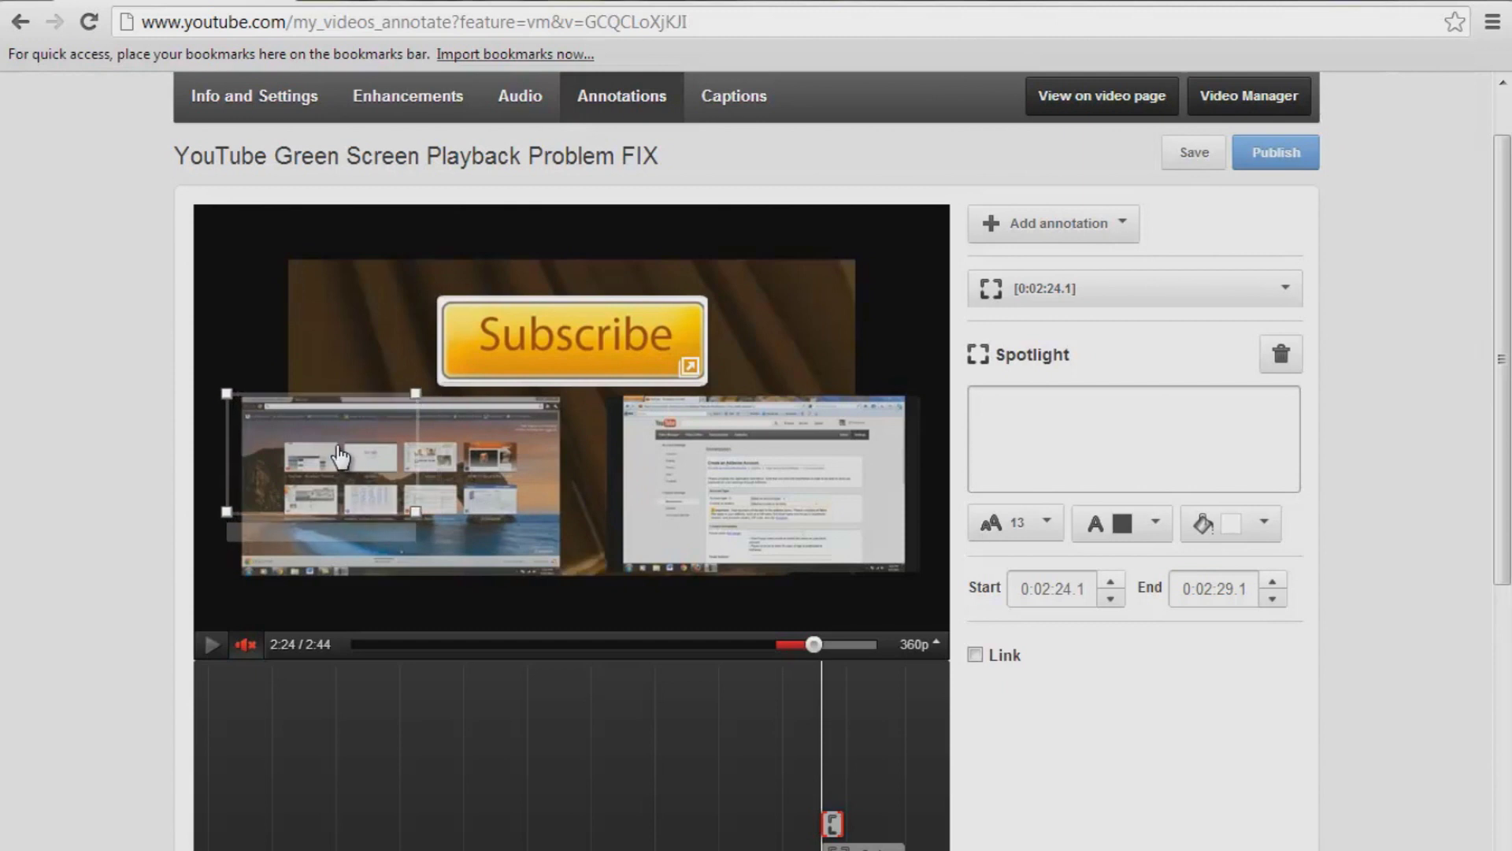
pyautogui.moveTo(415, 511)
pyautogui.mouseDown()
pyautogui.moveTo(416, 524)
pyautogui.moveTo(543, 540)
pyautogui.moveTo(397, 539)
pyautogui.moveTo(410, 527)
pyautogui.moveTo(574, 552)
pyautogui.moveTo(560, 585)
pyautogui.mouseUp()
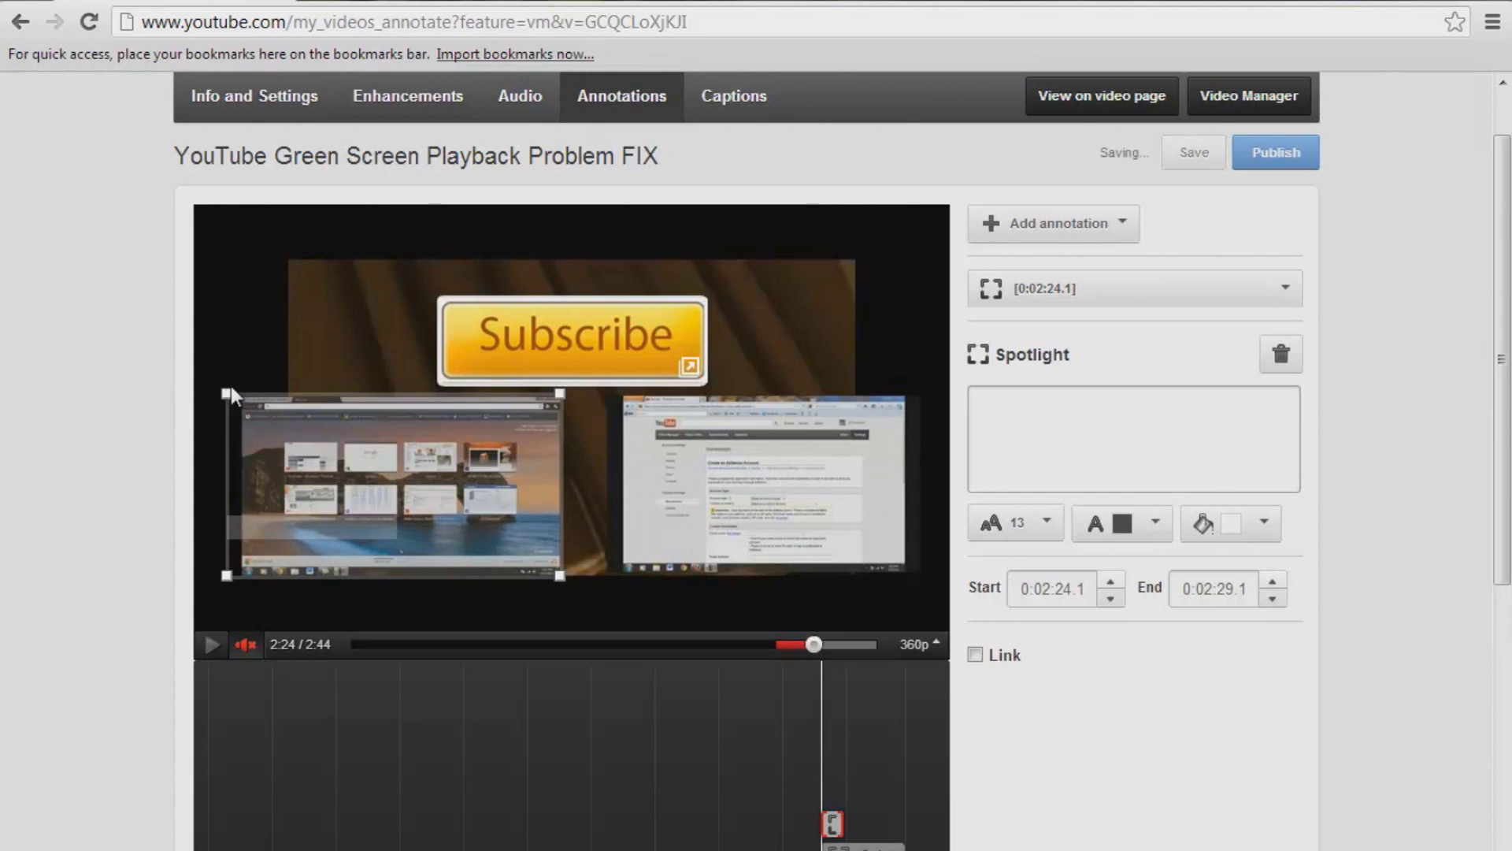
pyautogui.moveTo(234, 392)
pyautogui.mouseDown()
pyautogui.moveTo(398, 598)
pyautogui.moveTo(417, 601)
pyautogui.mouseUp()
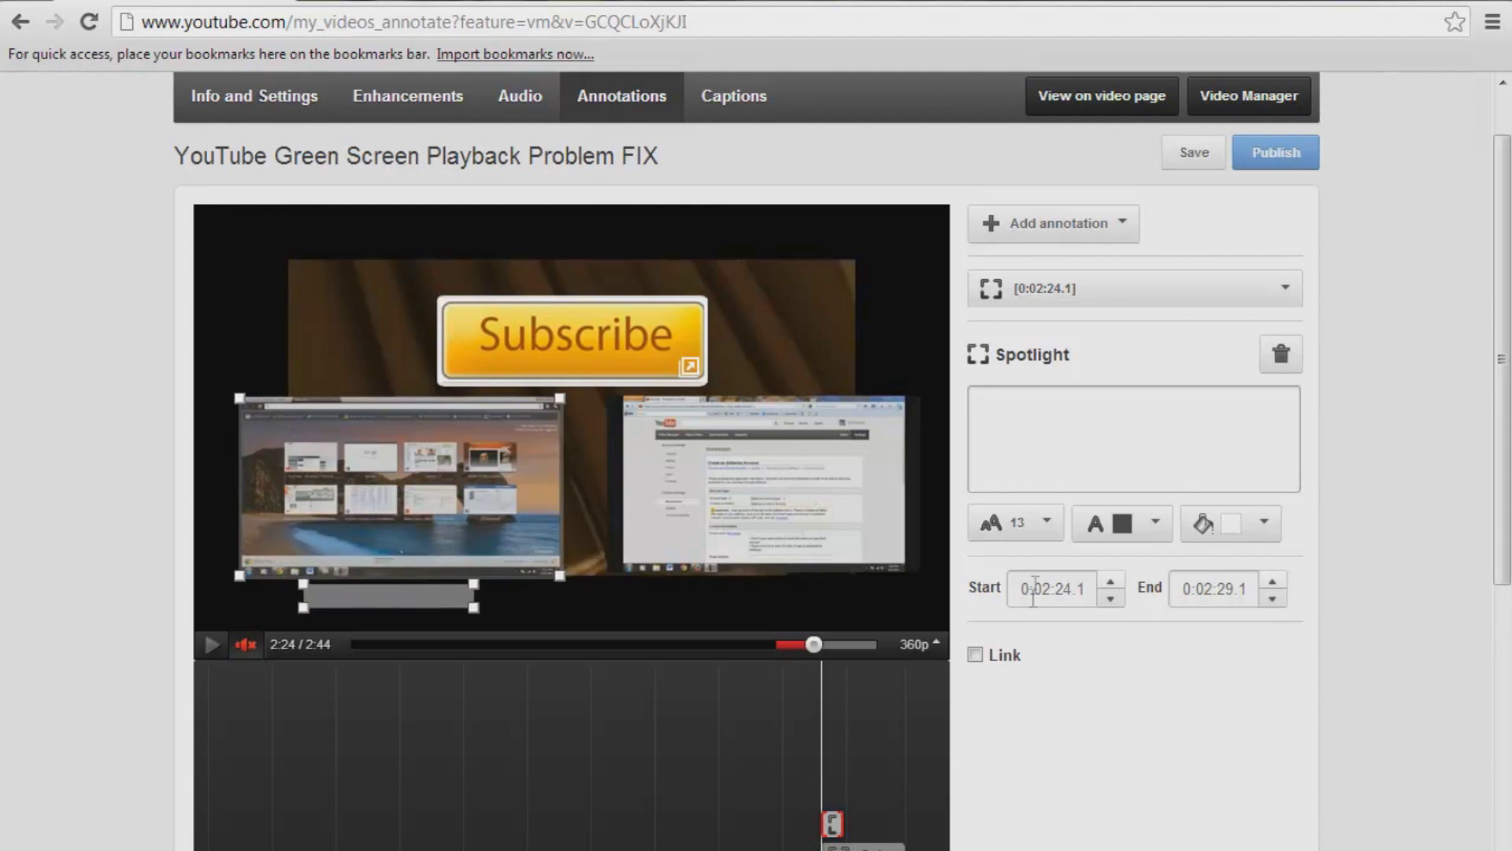
pyautogui.click(1053, 426)
# Give the left-thumbnail spotlight the label 'Youtube Username Change', end 0:02:43.7, and Link enabled
pyautogui.write('Youtube')
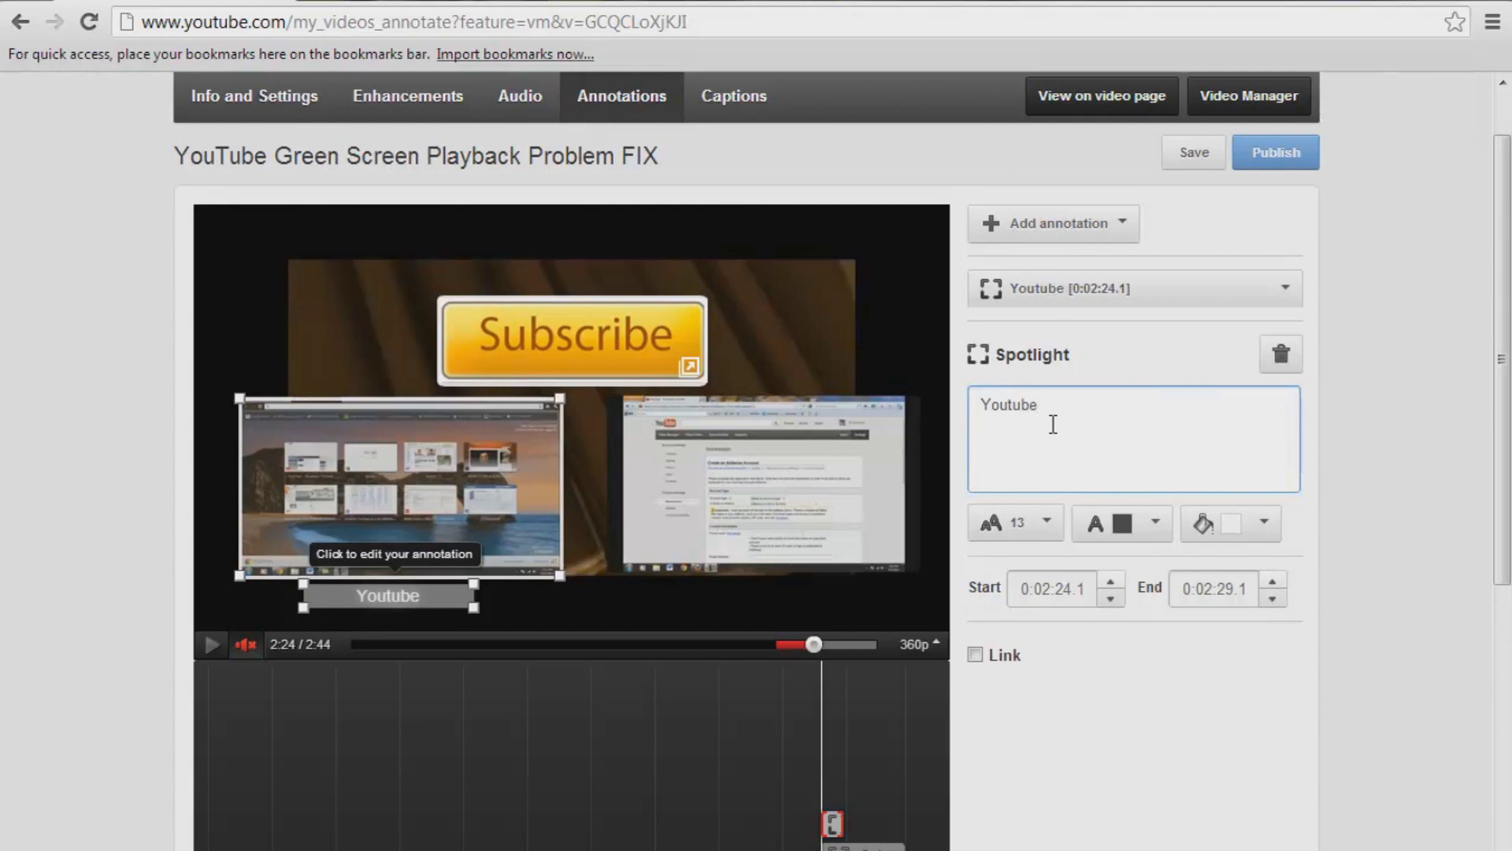
pyautogui.write(' Username ')
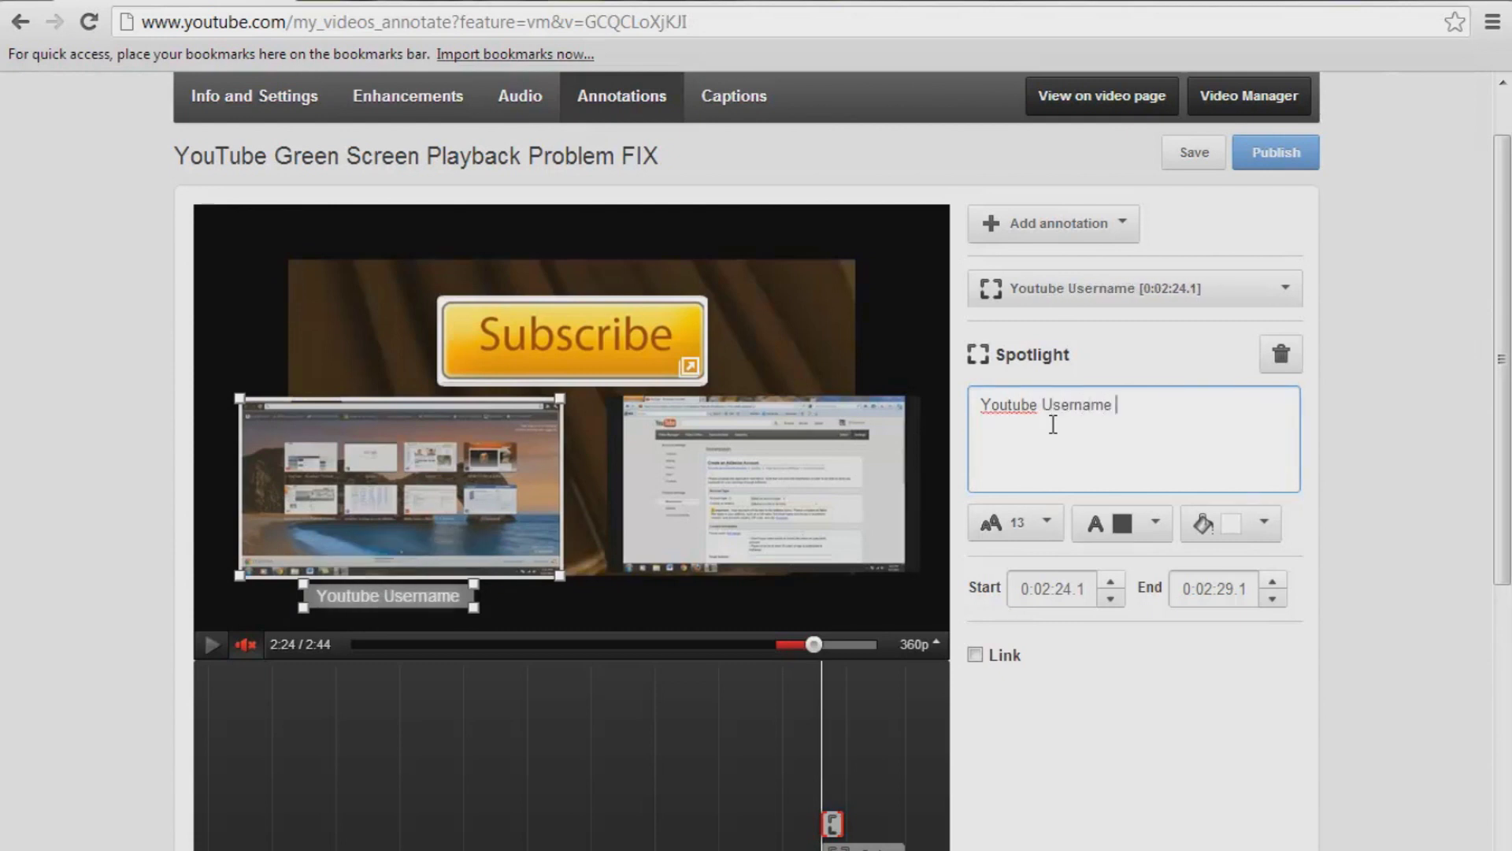
pyautogui.write('Change')
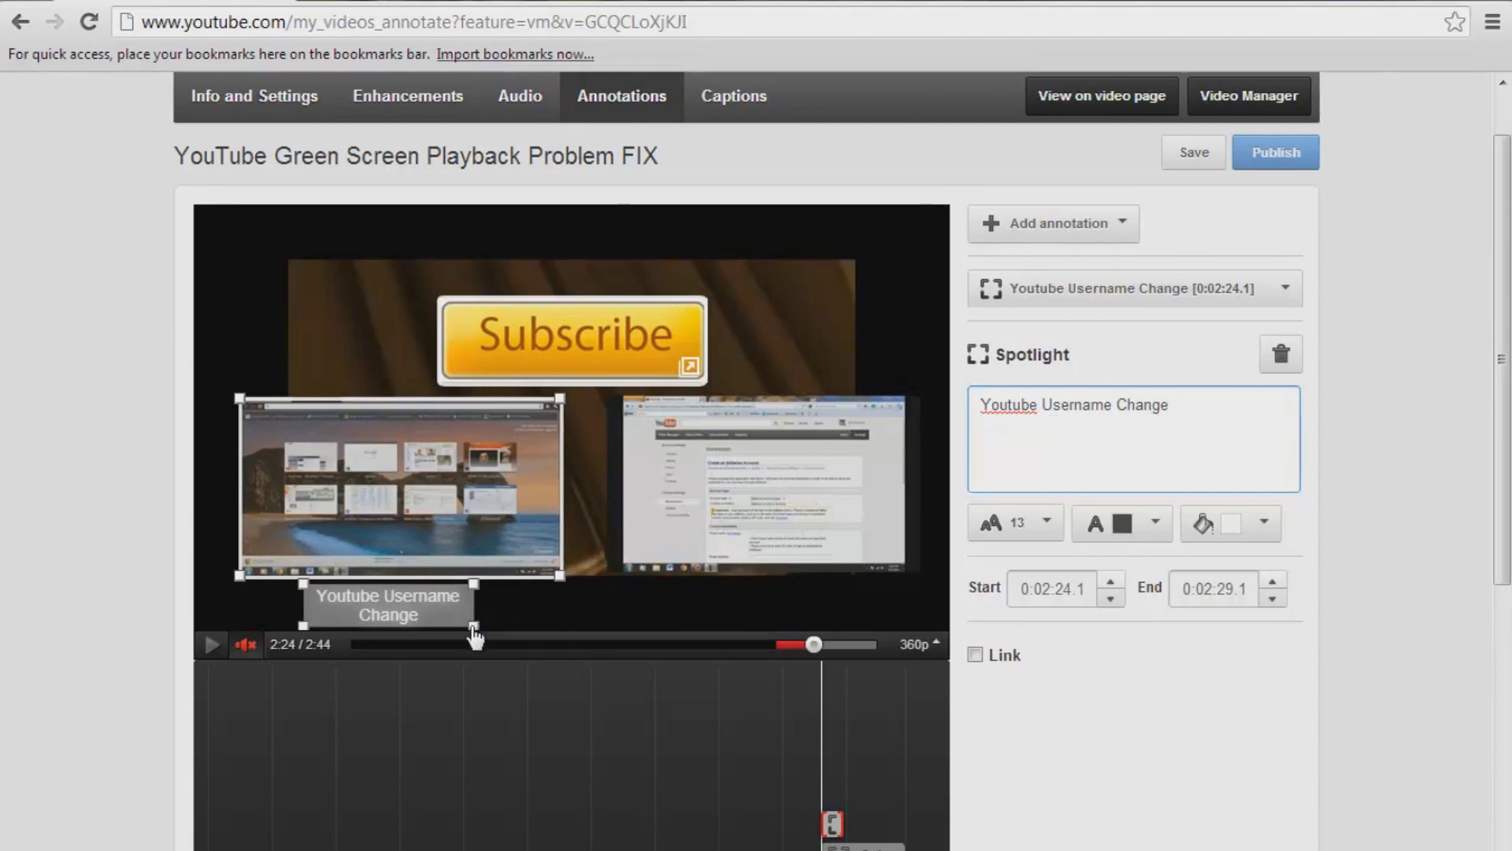
pyautogui.moveTo(474, 625)
pyautogui.mouseDown()
pyautogui.moveTo(508, 628)
pyautogui.moveTo(471, 630)
pyautogui.mouseUp()
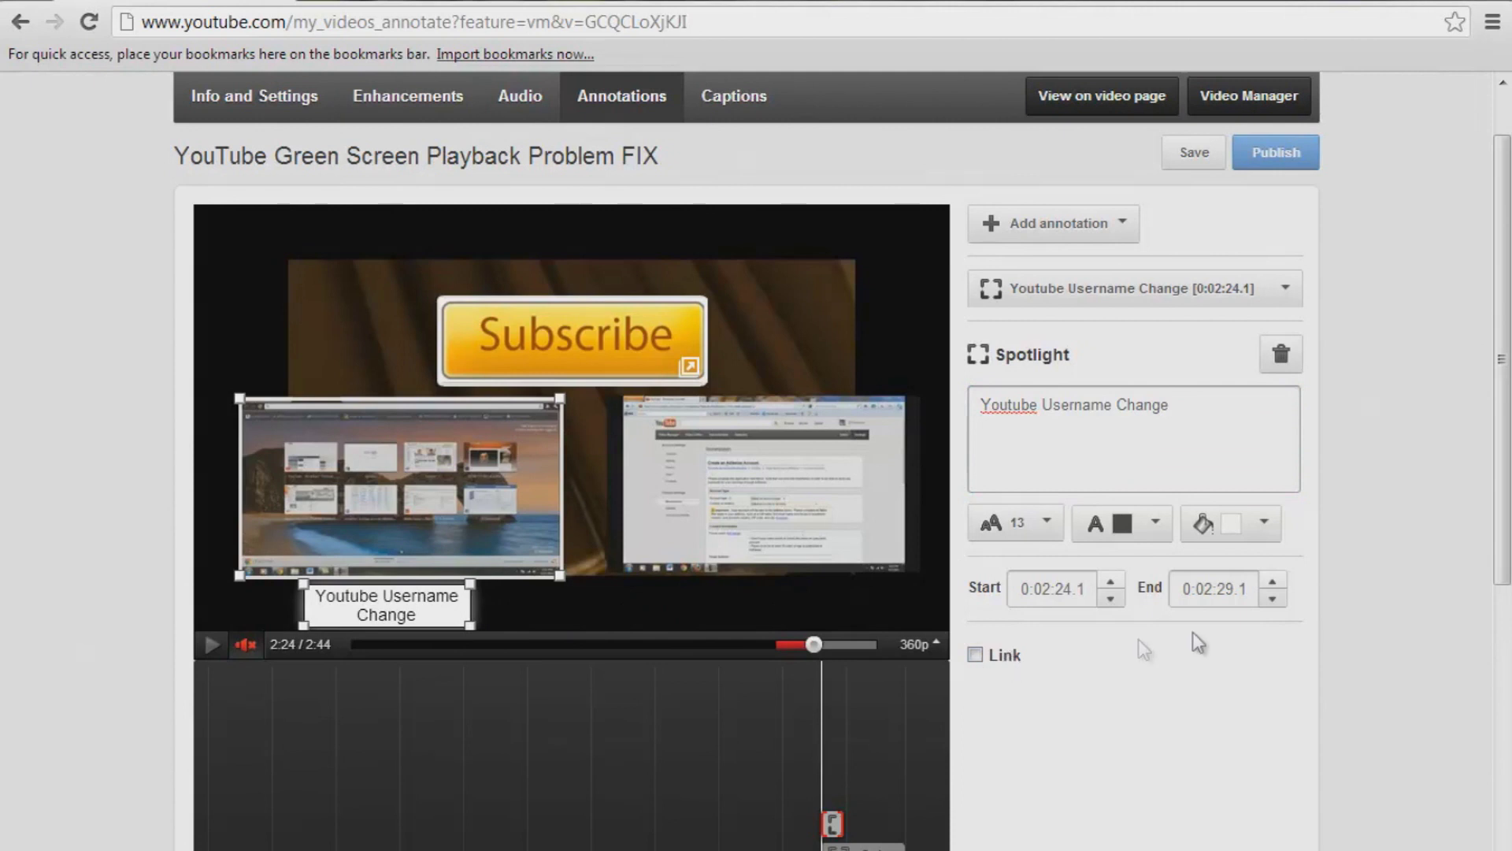
pyautogui.click(1225, 588)
pyautogui.doubleClick(1227, 589)
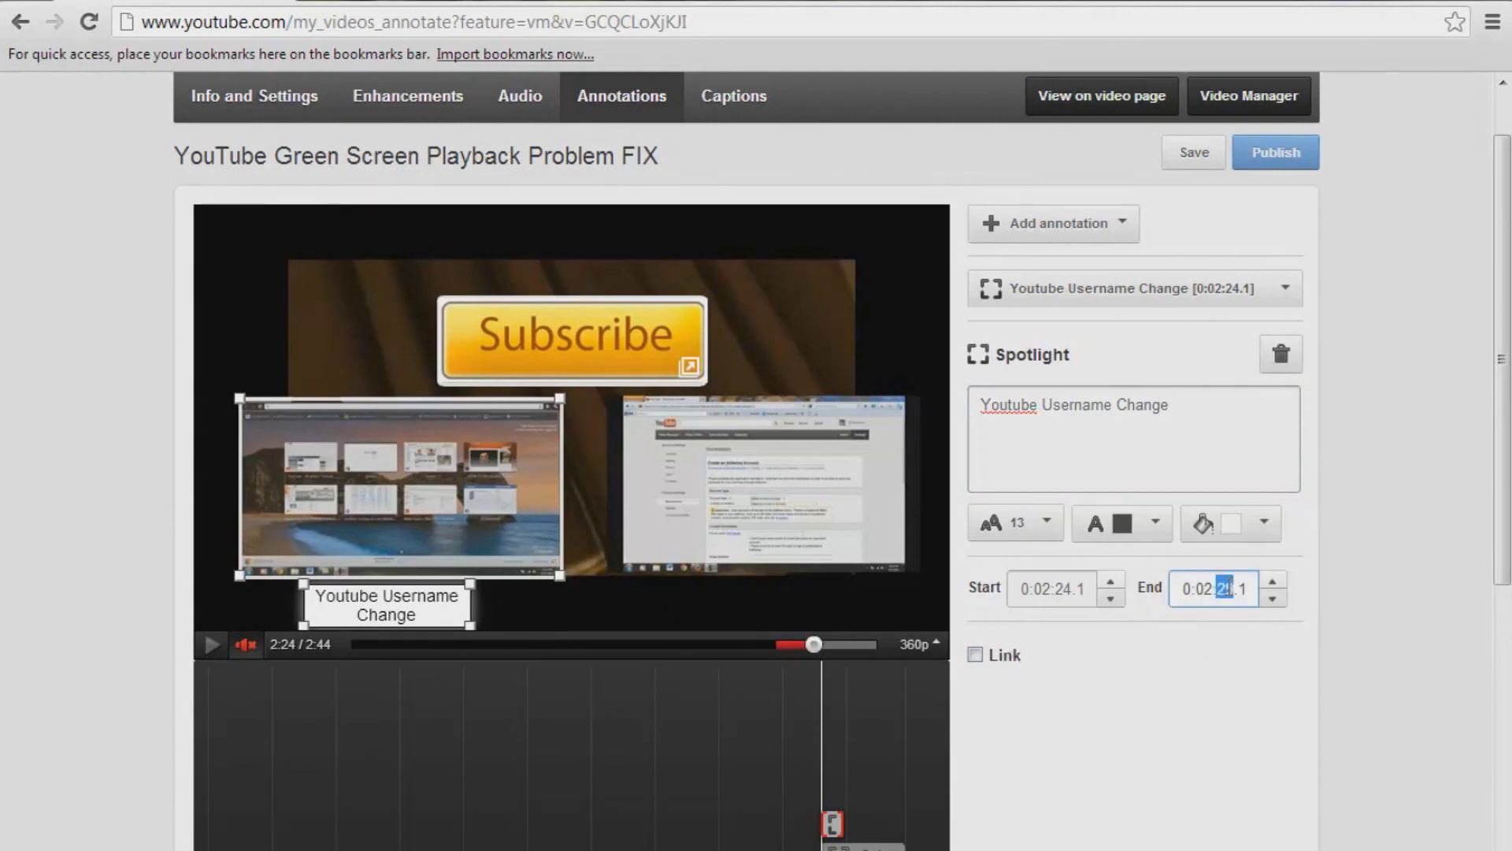
pyautogui.press('Up')
pyautogui.press('Up')
pyautogui.press('Up')
pyautogui.press('Up')
pyautogui.press('Up')
pyautogui.press('Up')
pyautogui.press('Up')
pyautogui.press('Up')
pyautogui.press('Up')
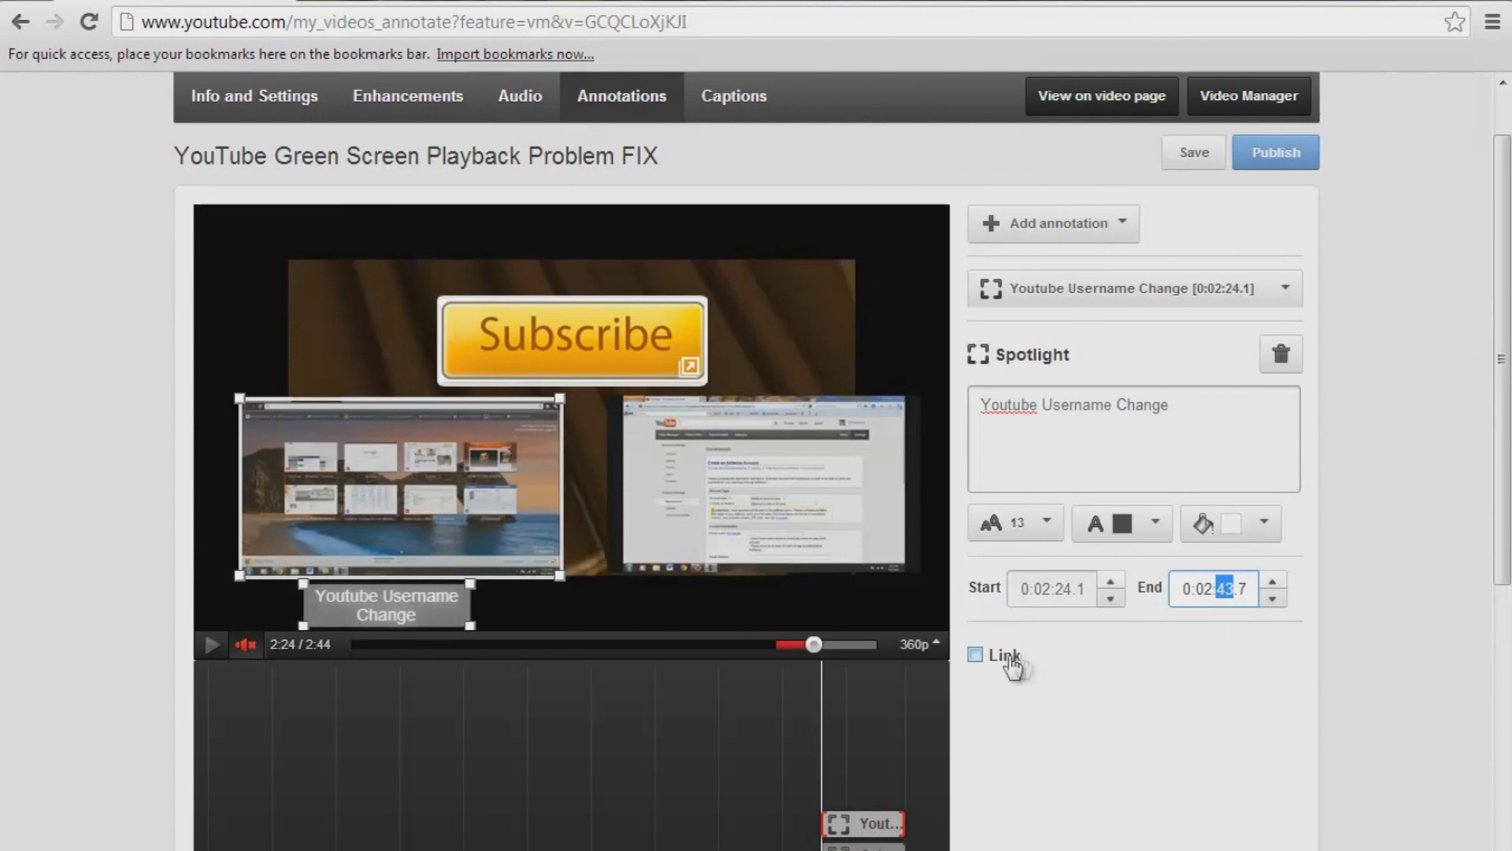
pyautogui.click(976, 657)
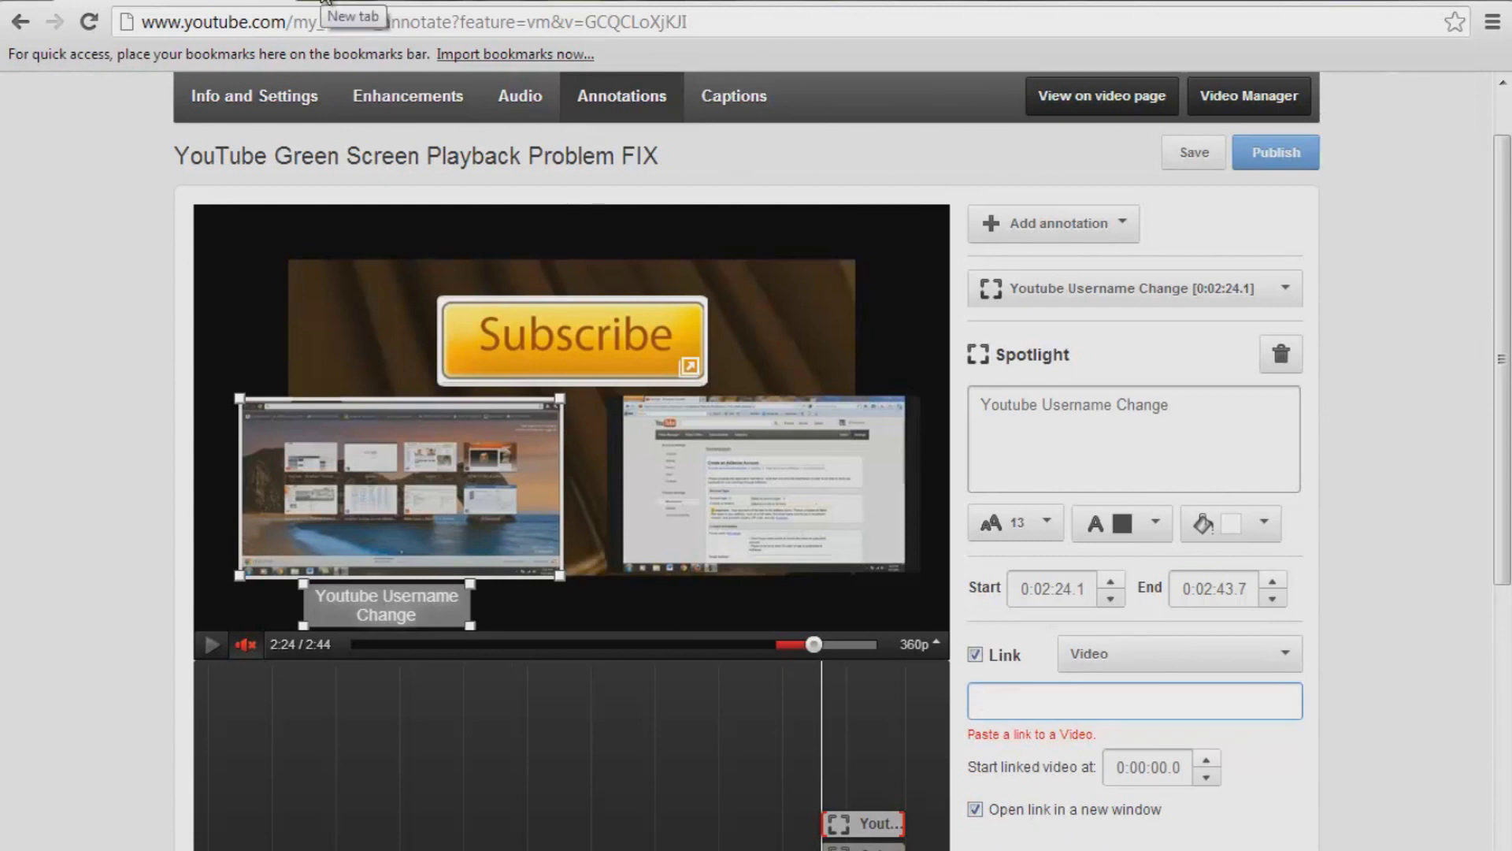
# In a new tab, open Info and Settings for the green screen video from the uploaded videos list
pyautogui.click(324, 2)
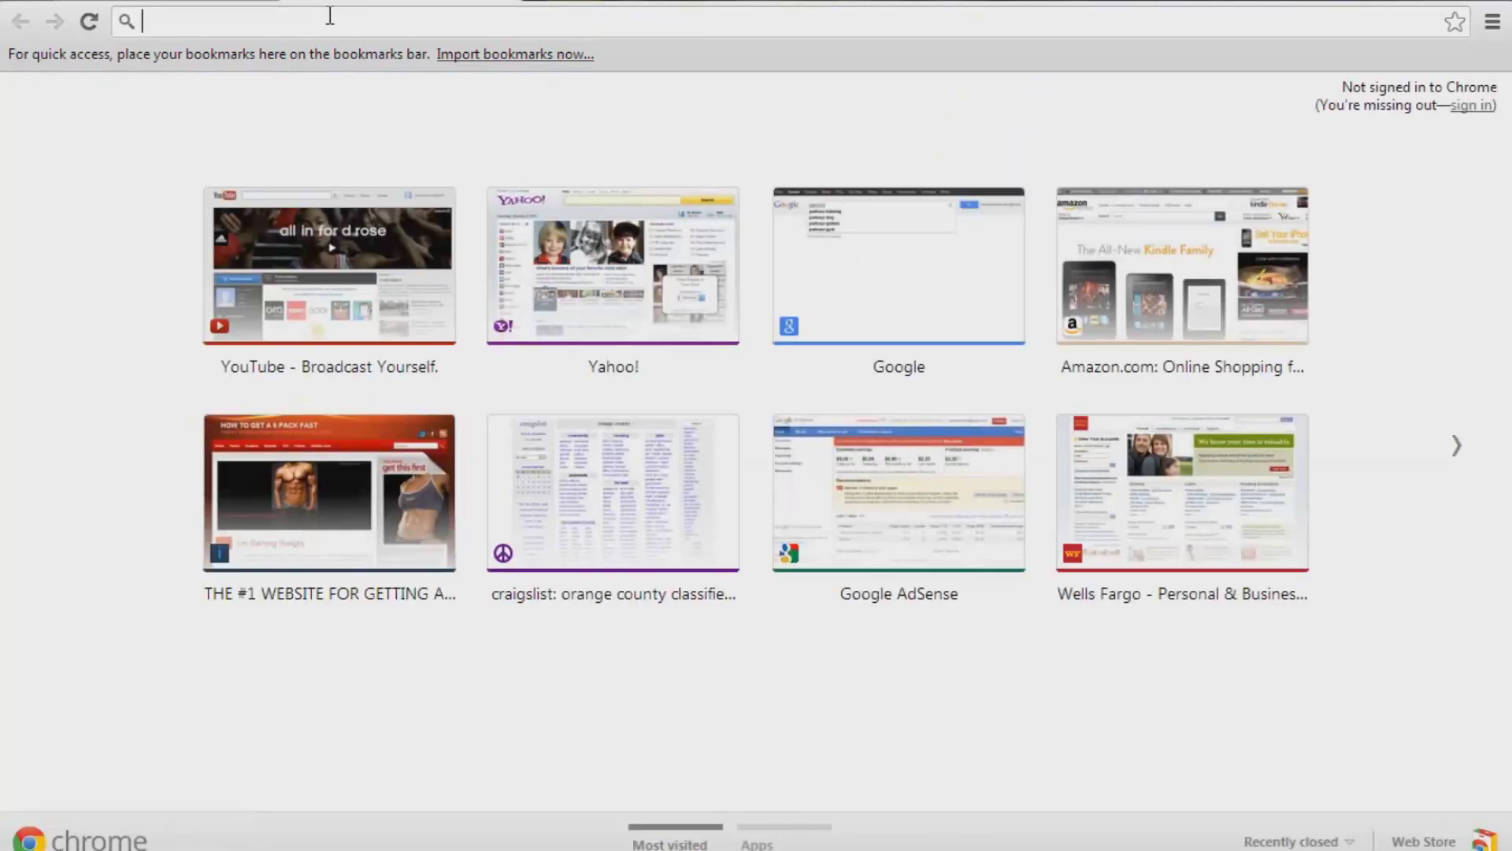
pyautogui.write('www.youtube.com')
pyautogui.press('Return')
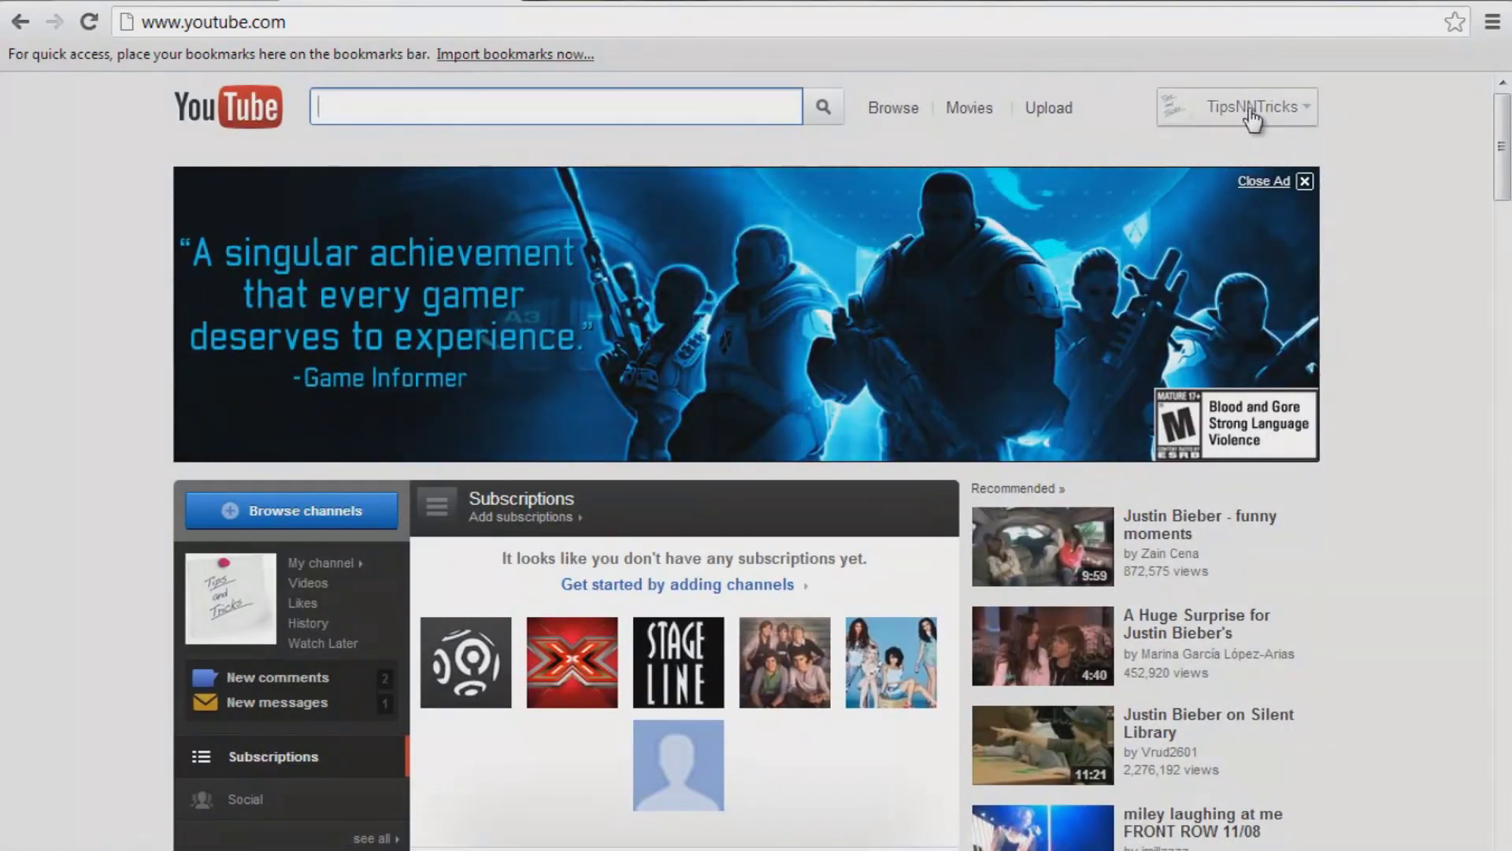
pyautogui.click(1255, 117)
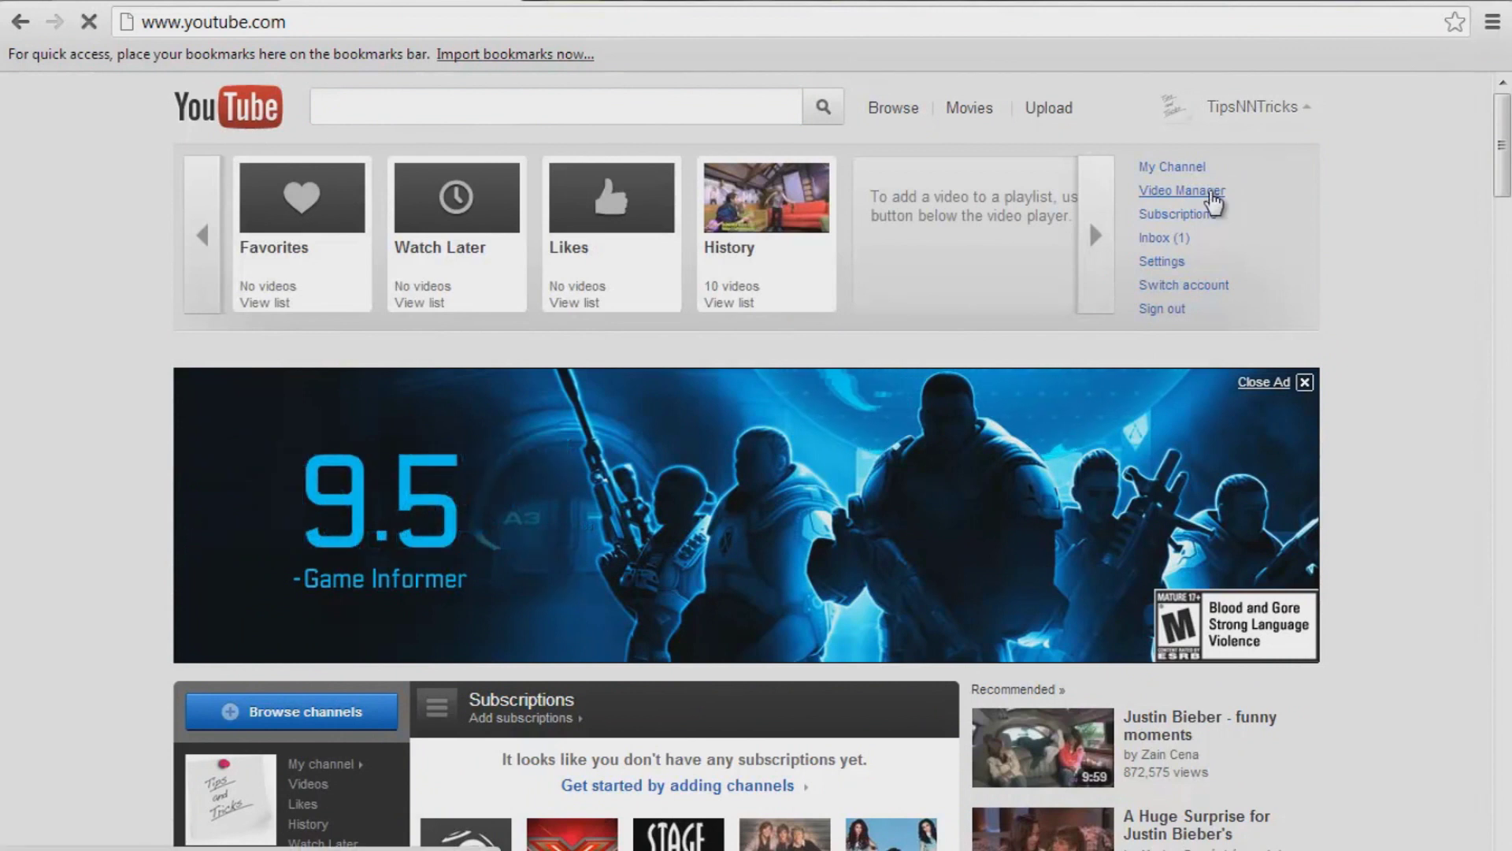
pyautogui.click(1213, 193)
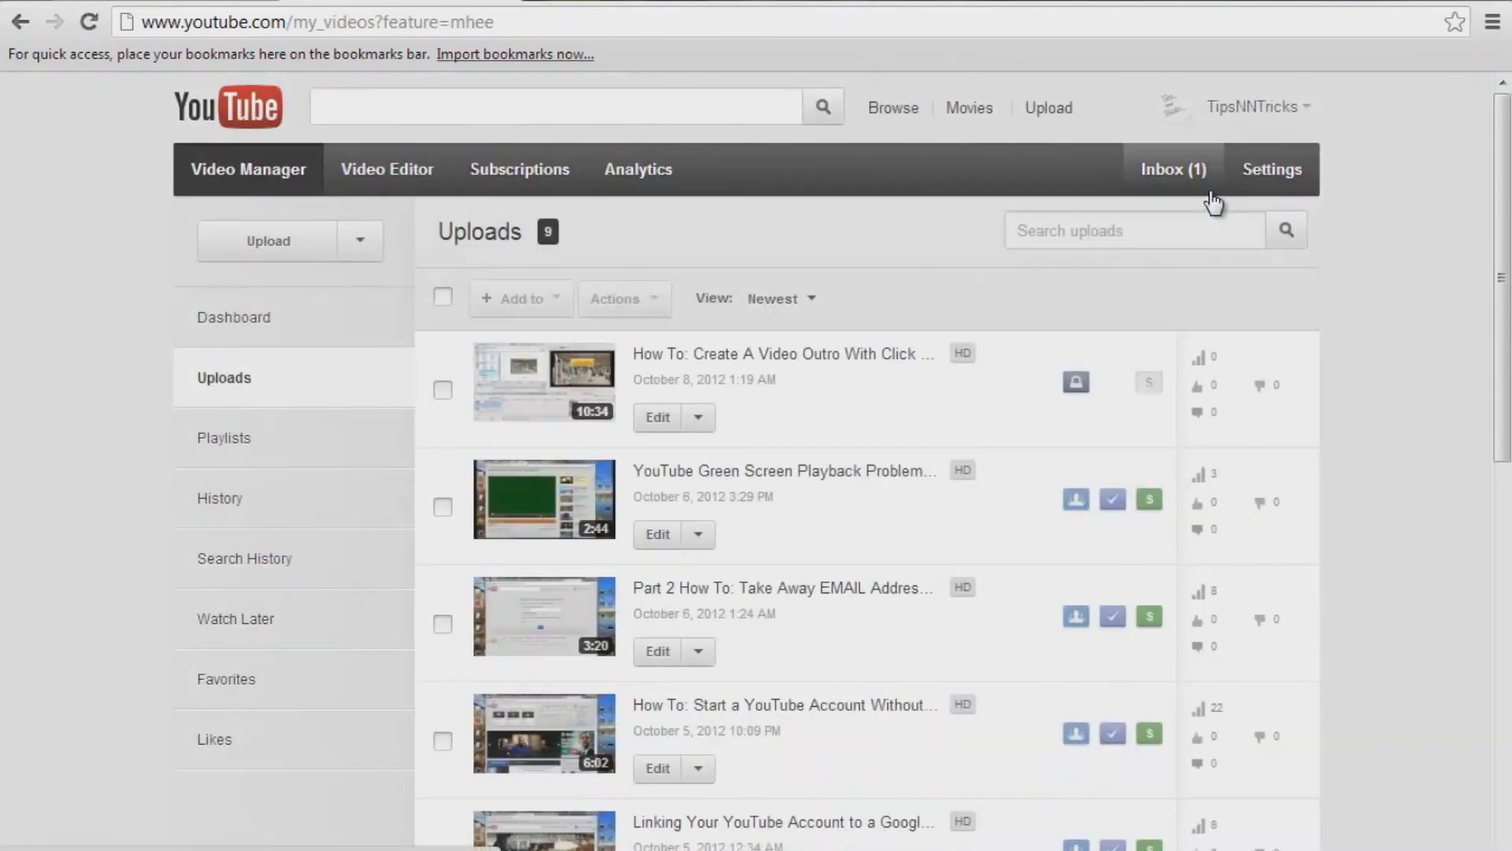
pyautogui.click(700, 536)
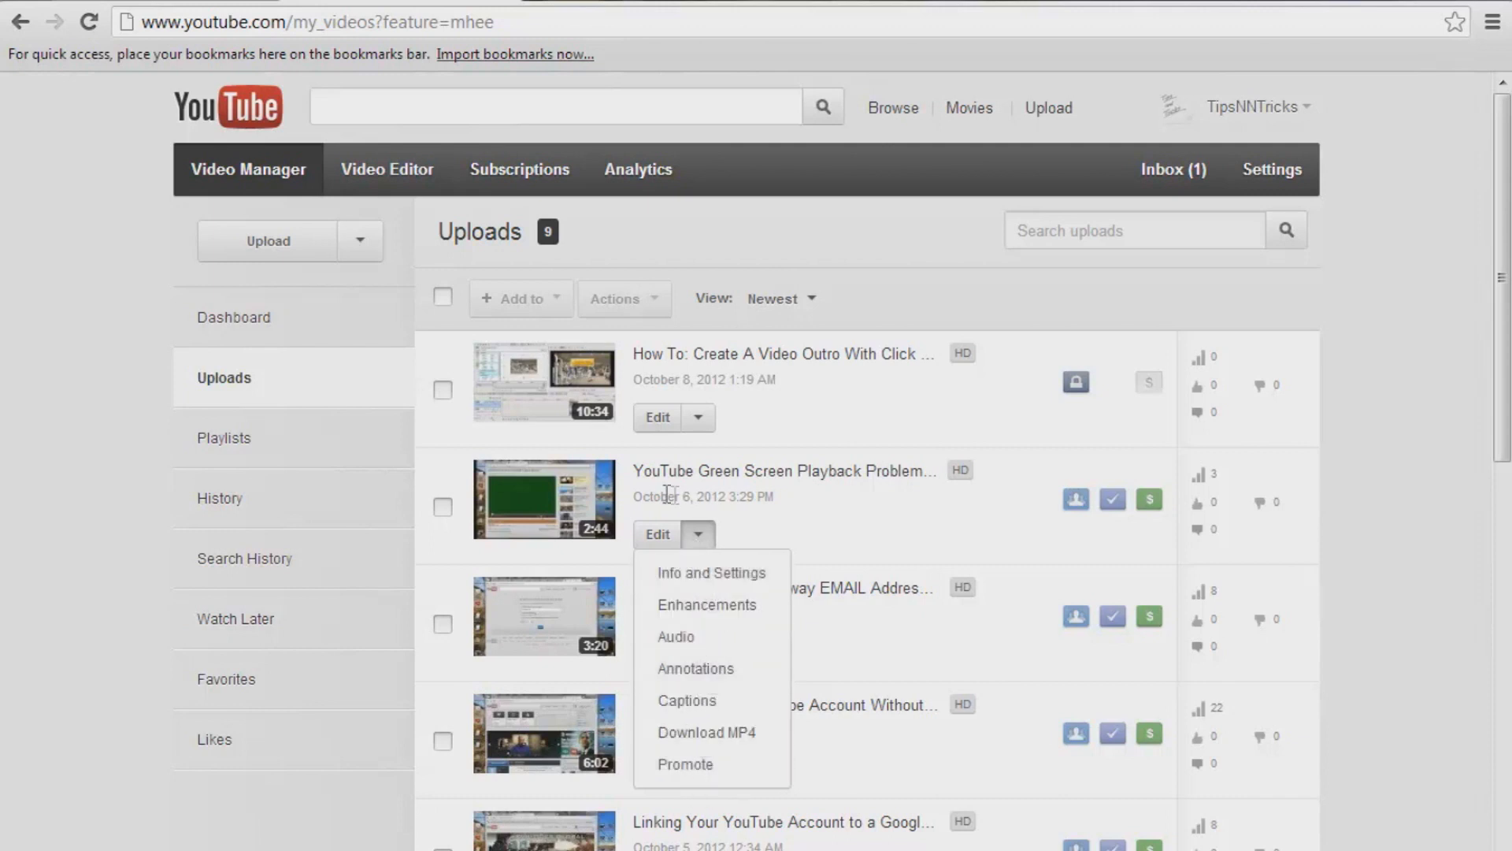
pyautogui.click(706, 575)
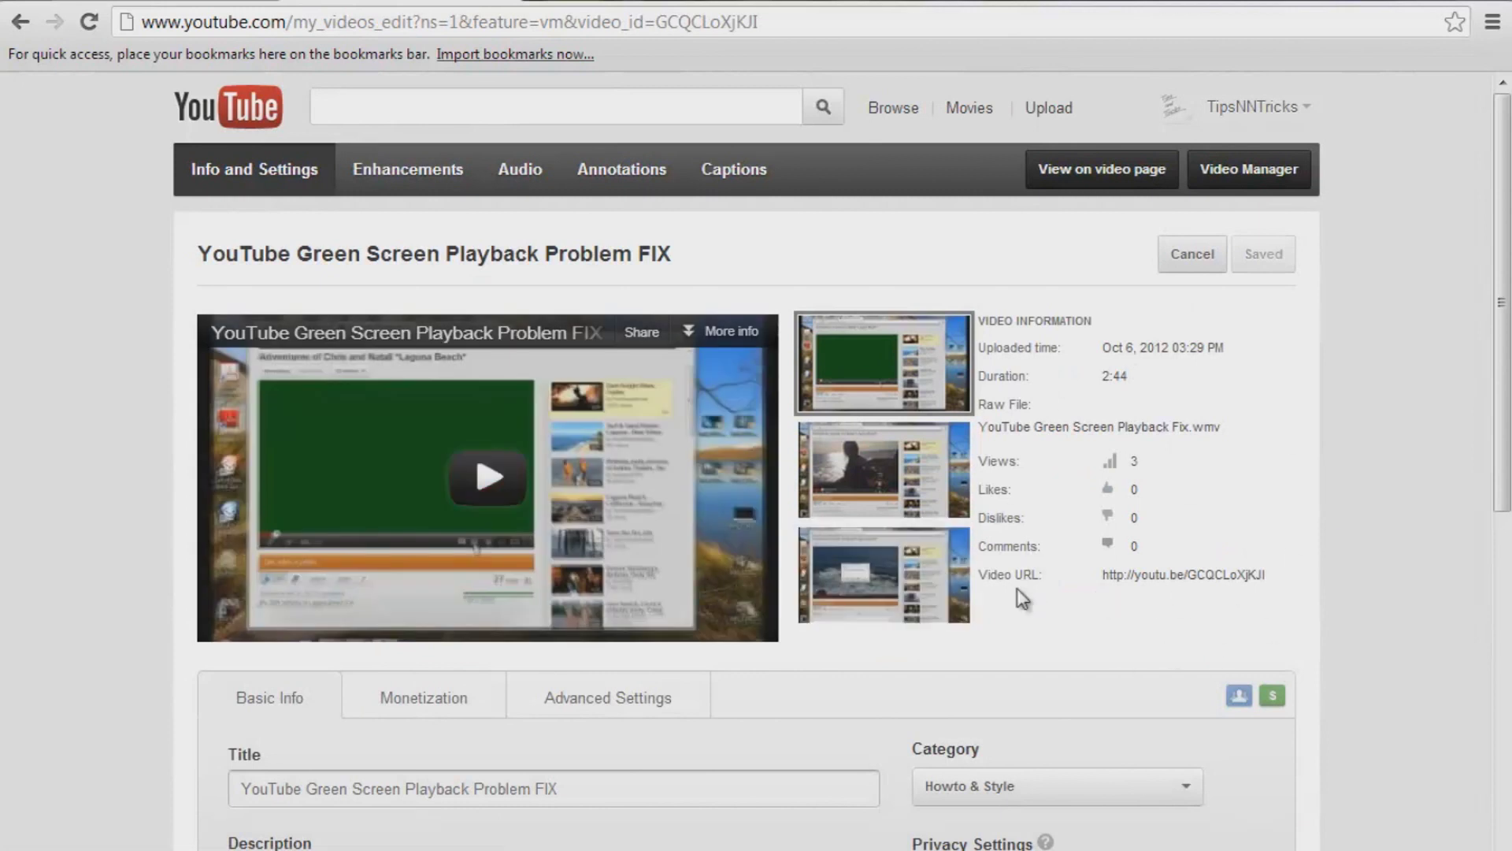
# Copy the green screen video's short youtu.be URL
pyautogui.moveTo(1102, 574); pyautogui.dragTo(1269, 596)
pyautogui.press('cmd+c')
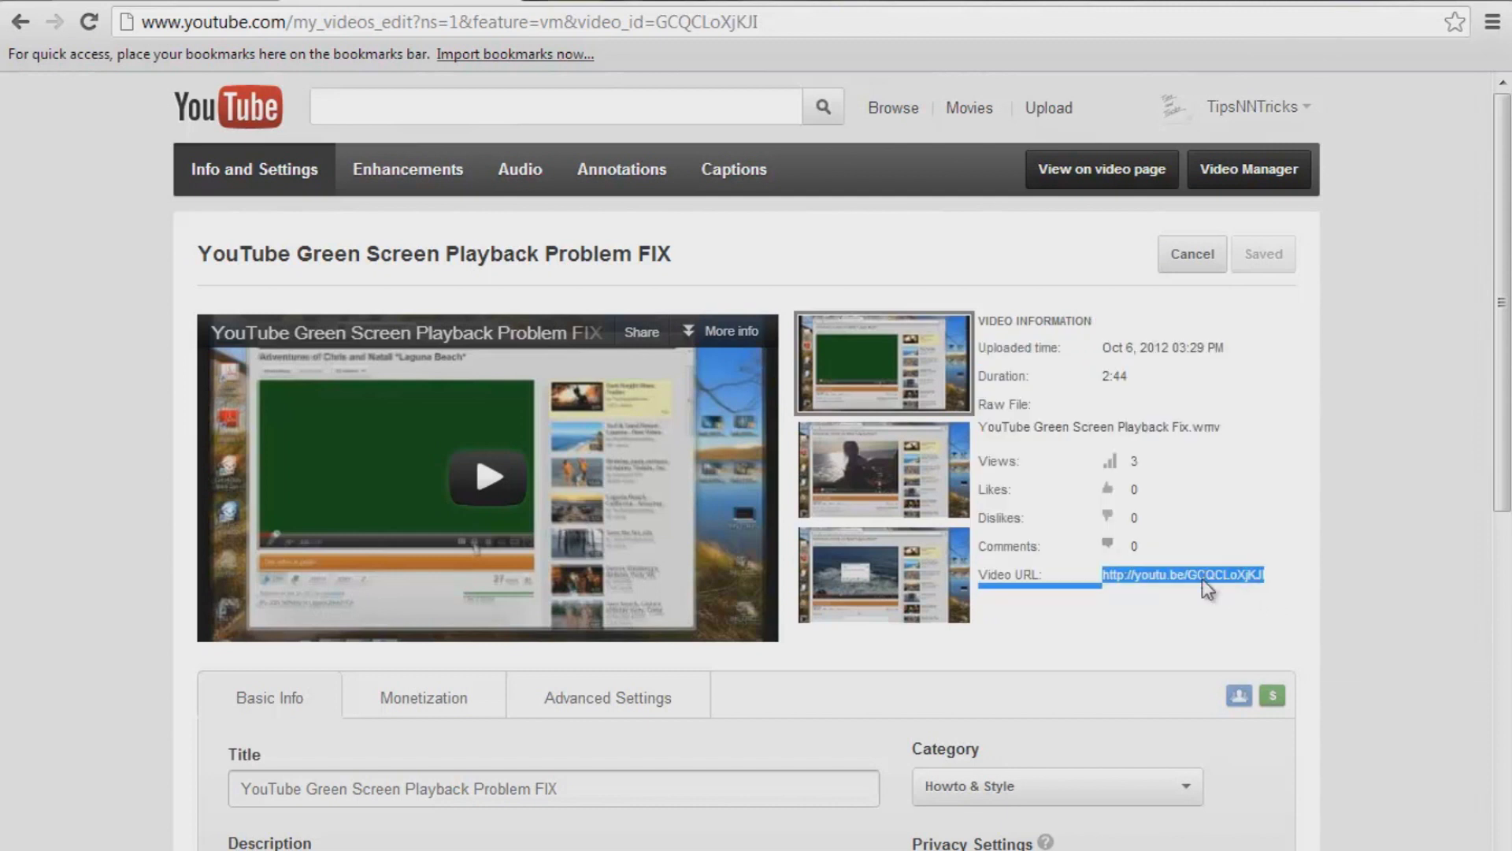
pyautogui.rightClick(1202, 578)
pyautogui.click(1225, 589)
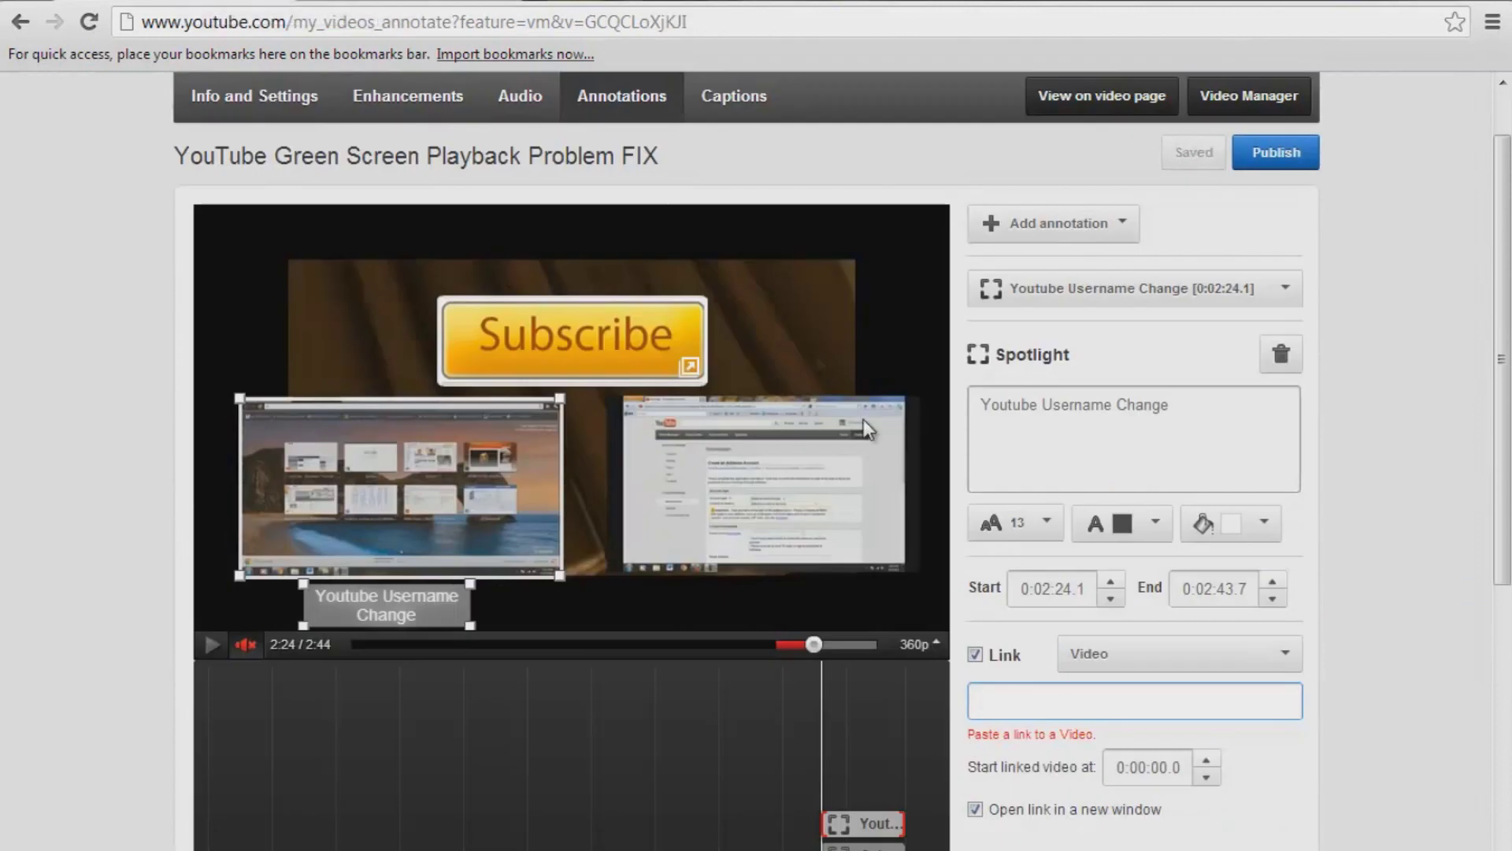
# Paste the copied youtu.be URL as the Youtube Username Change spotlight's link, validate it, and preview it
pyautogui.rightClick(1003, 703)
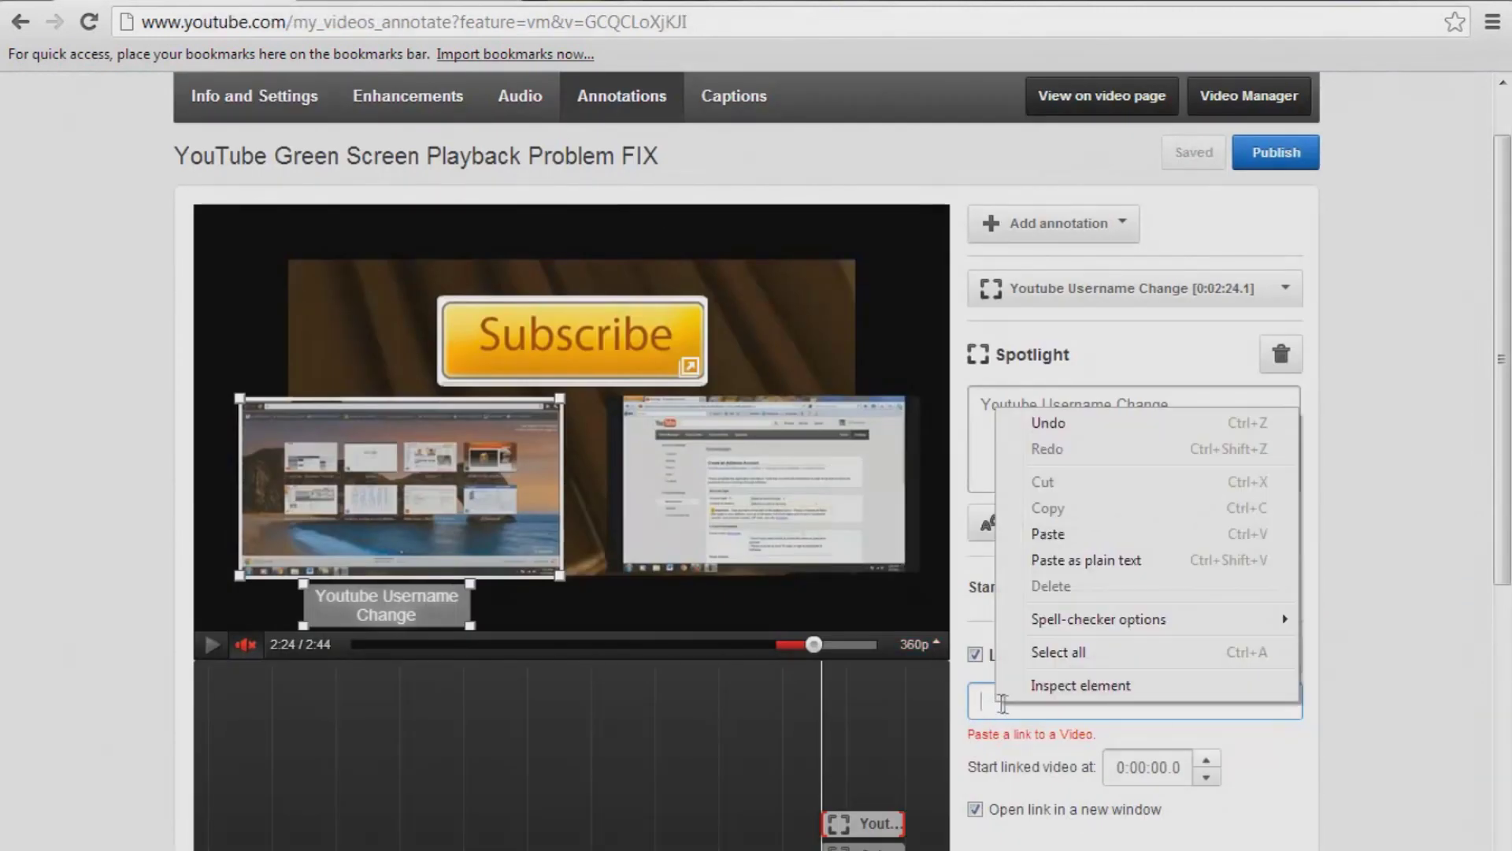
pyautogui.click(1048, 534)
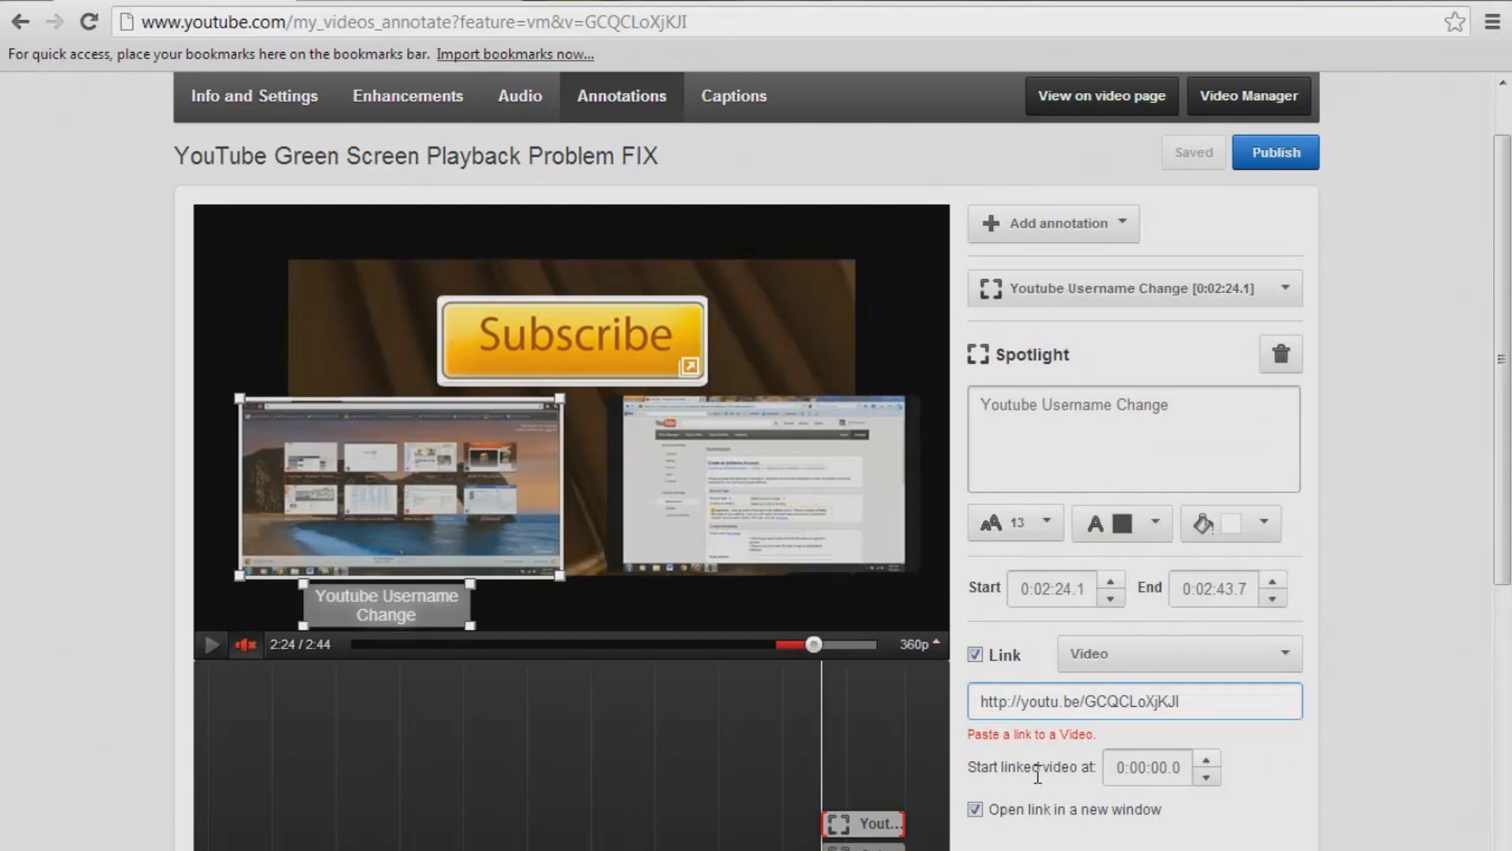
pyautogui.click(1027, 408)
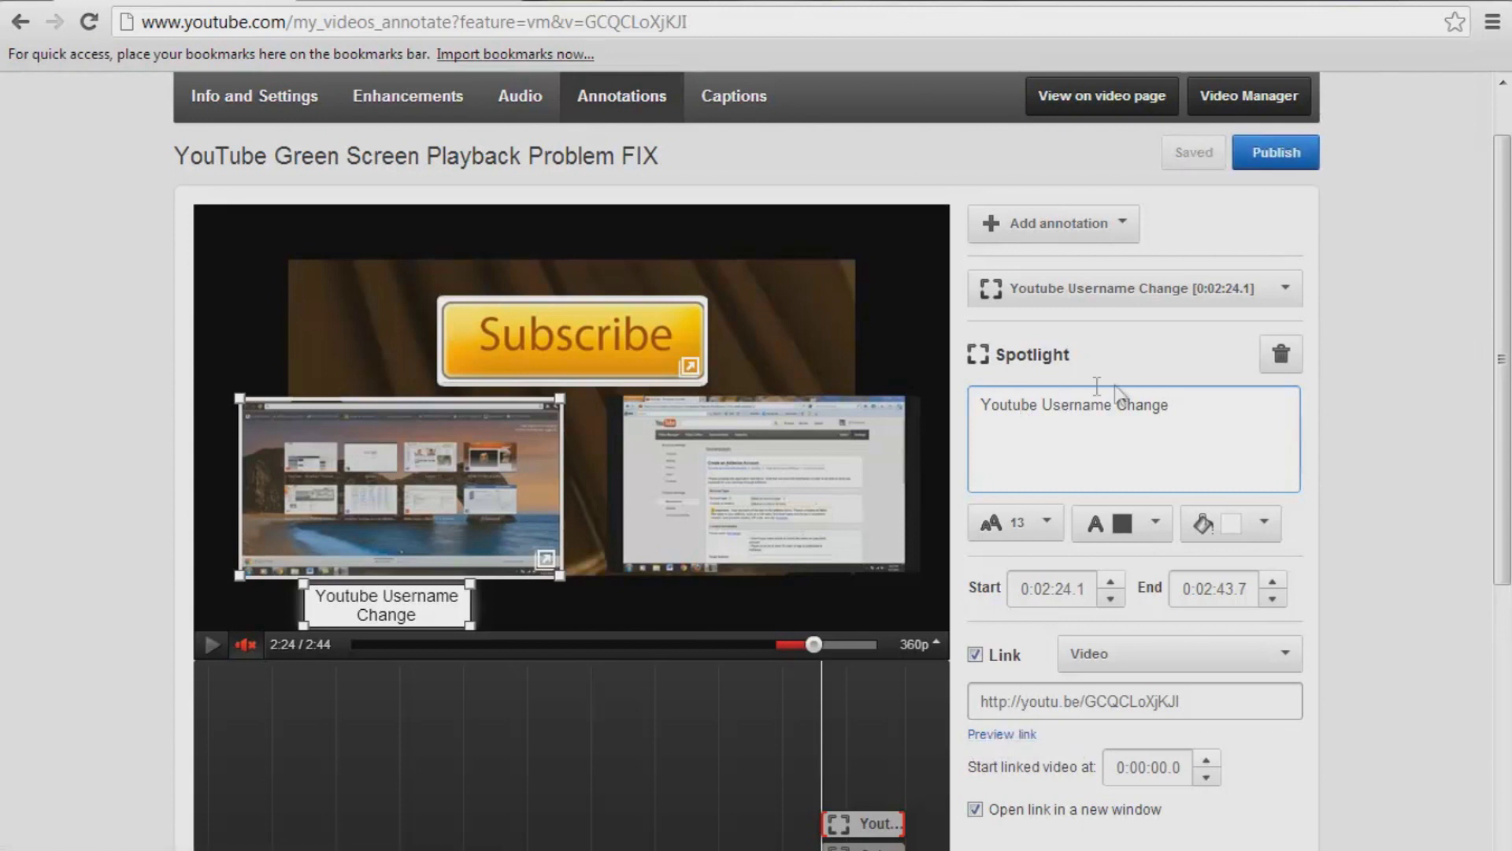
pyautogui.click(1004, 736)
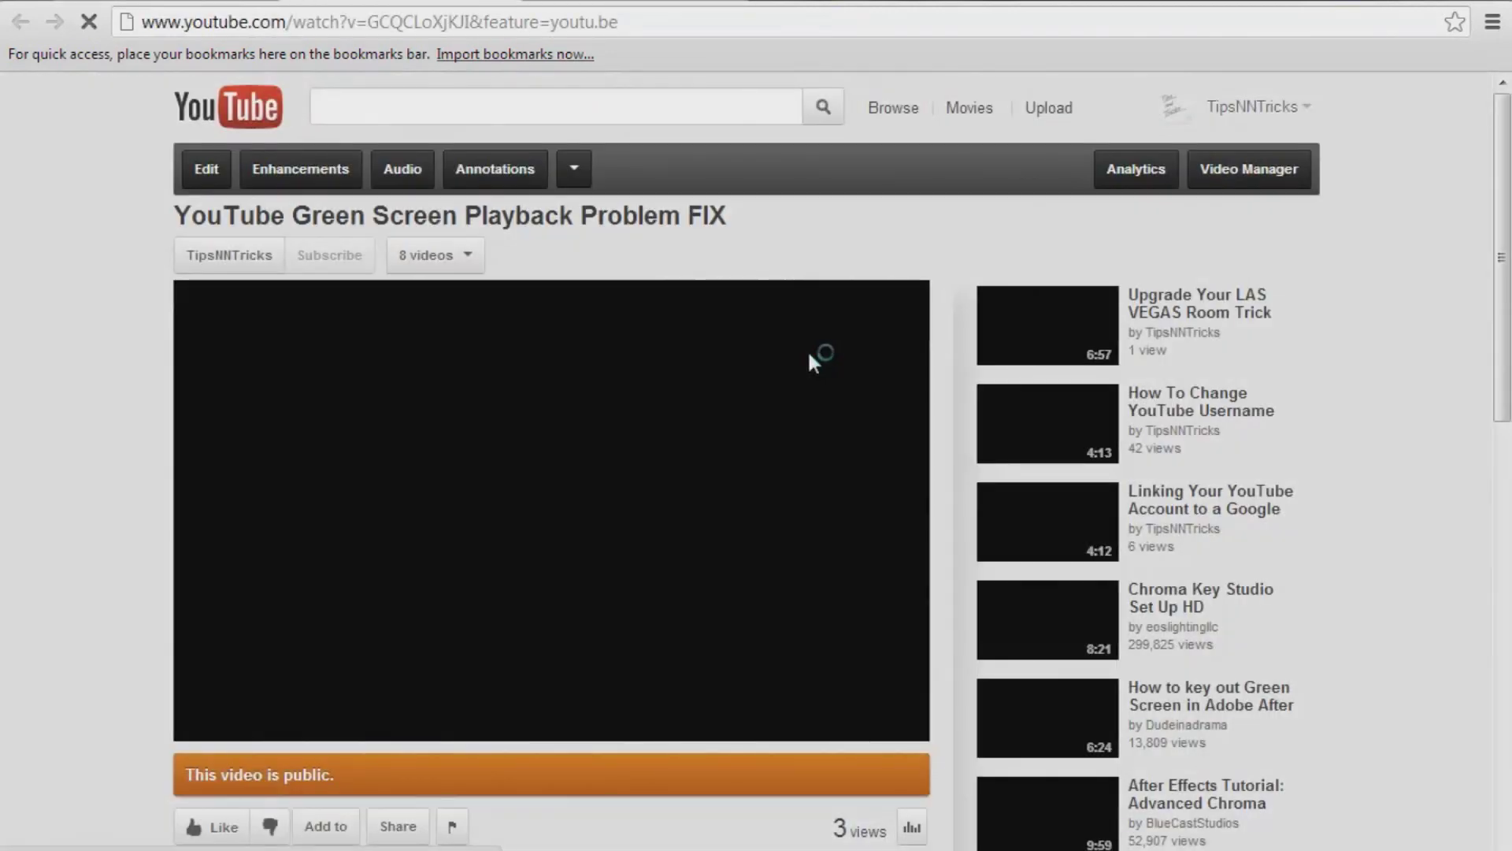
# Go back from the previewed watch page to the annotations editor
pyautogui.click(504, 5)
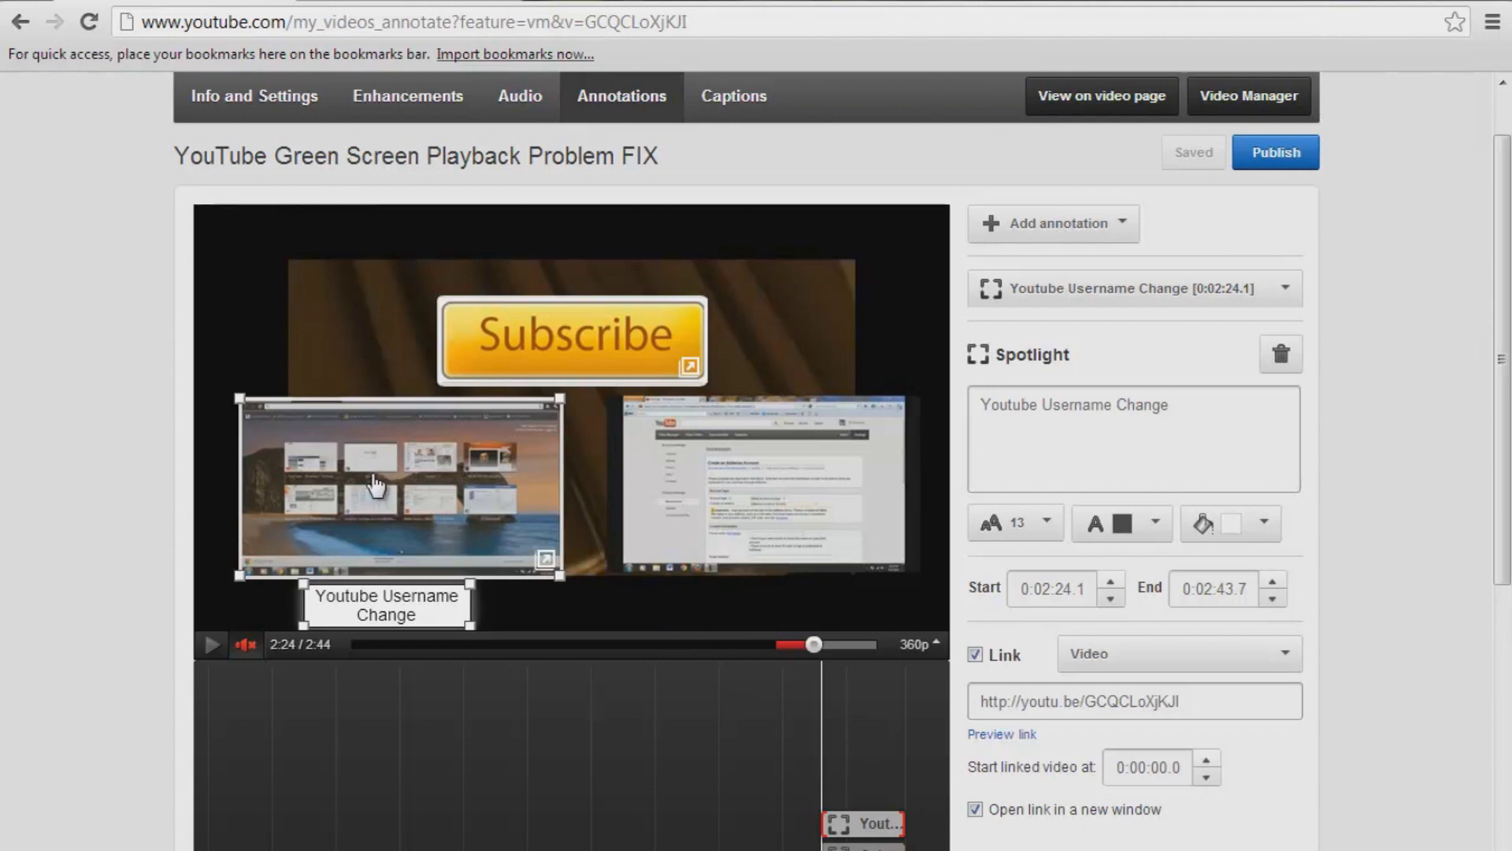
# Add a new Spotlight sized over the right thumbnail, with its label placed below
pyautogui.click(1058, 226)
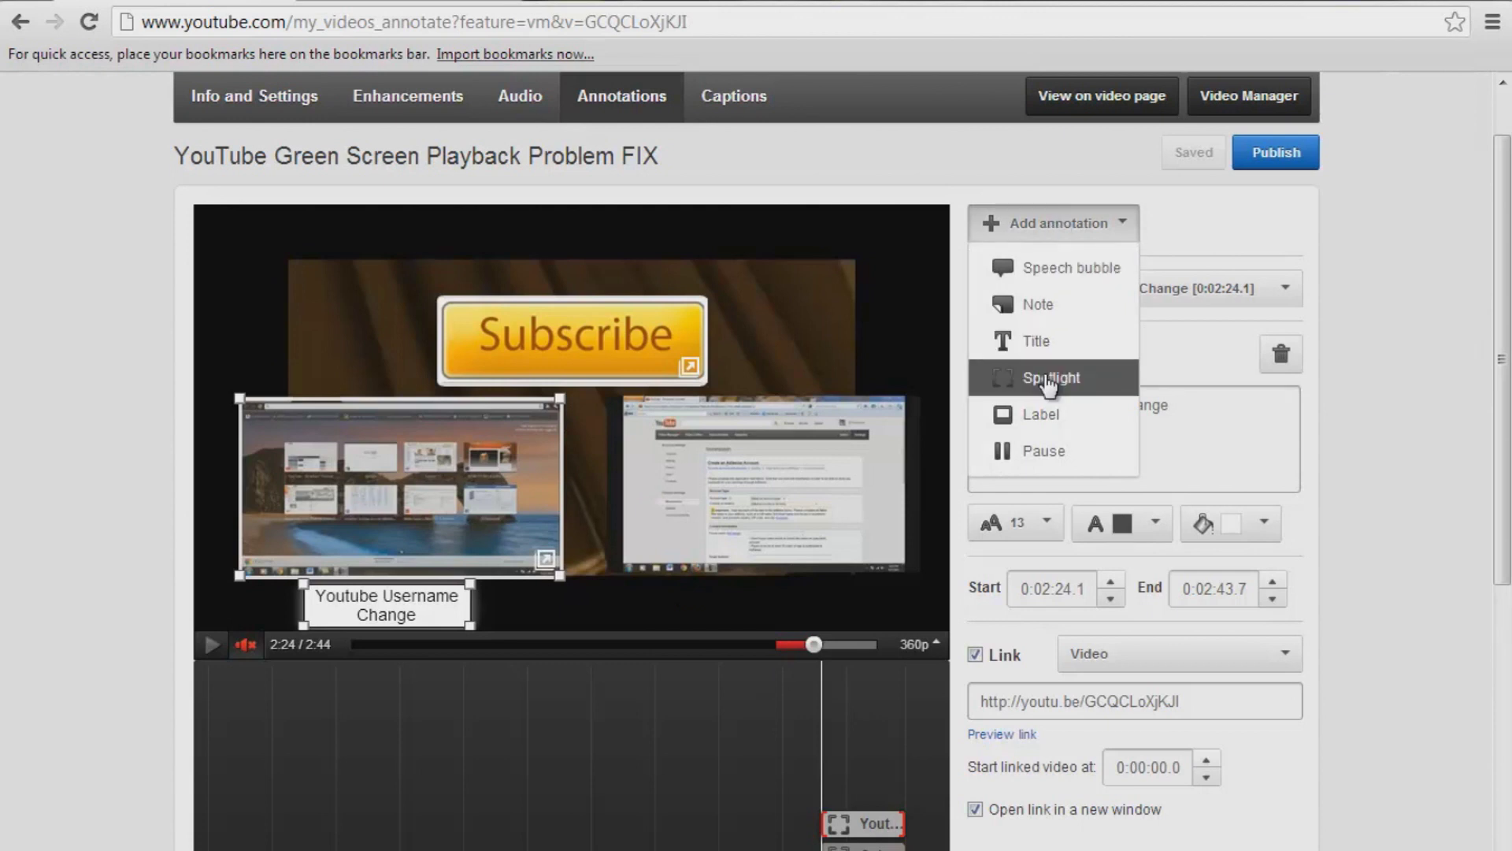
pyautogui.click(1059, 382)
pyautogui.moveTo(587, 427); pyautogui.dragTo(713, 461)
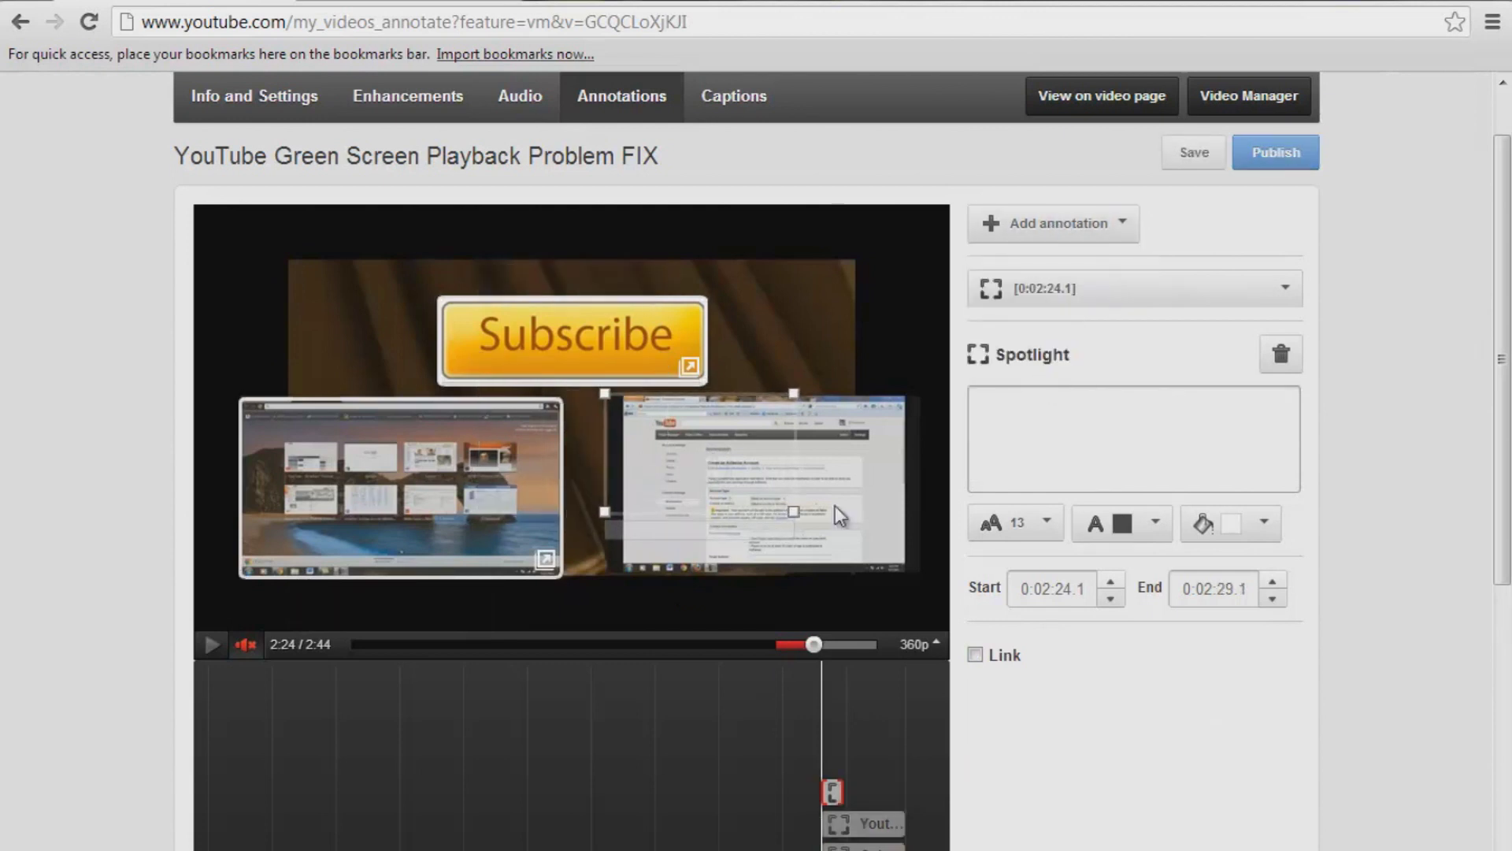
pyautogui.moveTo(793, 509); pyautogui.dragTo(923, 583)
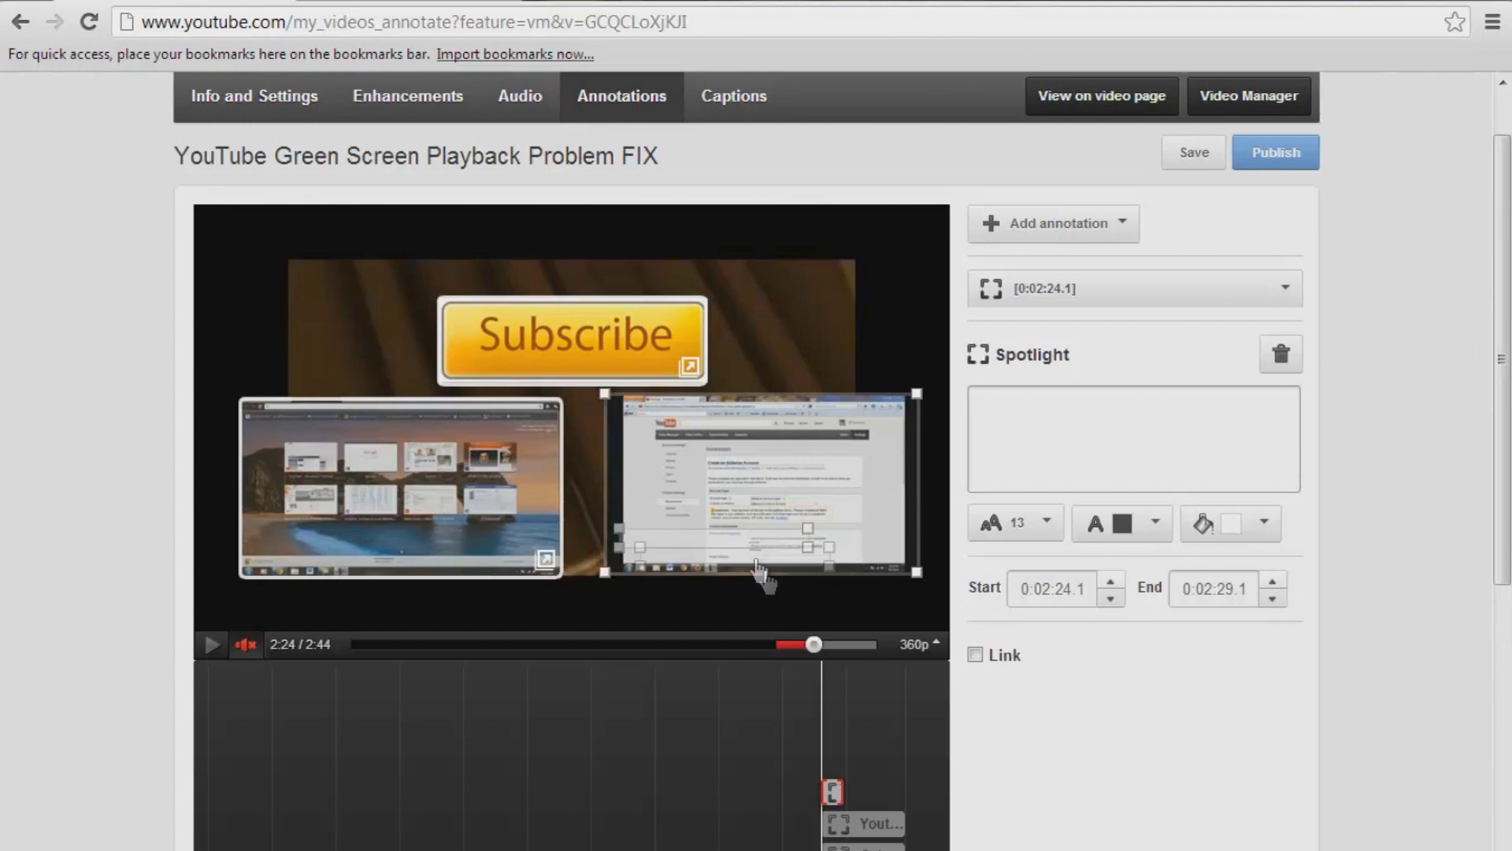
pyautogui.moveTo(772, 574); pyautogui.dragTo(780, 602)
# Enter the spotlight text 'Linking Google Adsense Account To Your YouTube account', widening the label
pyautogui.click(1044, 413)
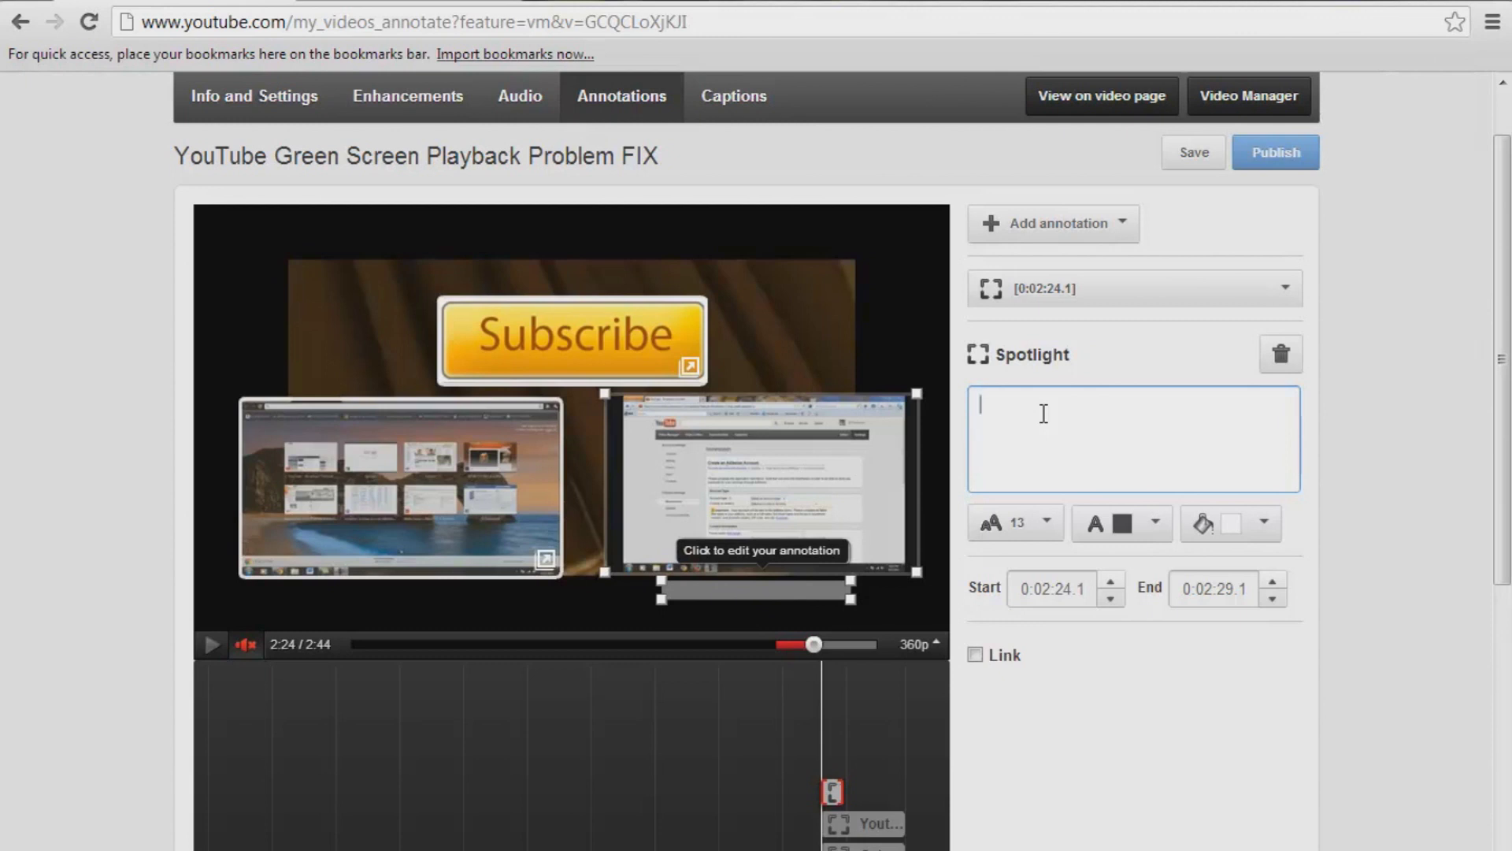
pyautogui.write('Lin')
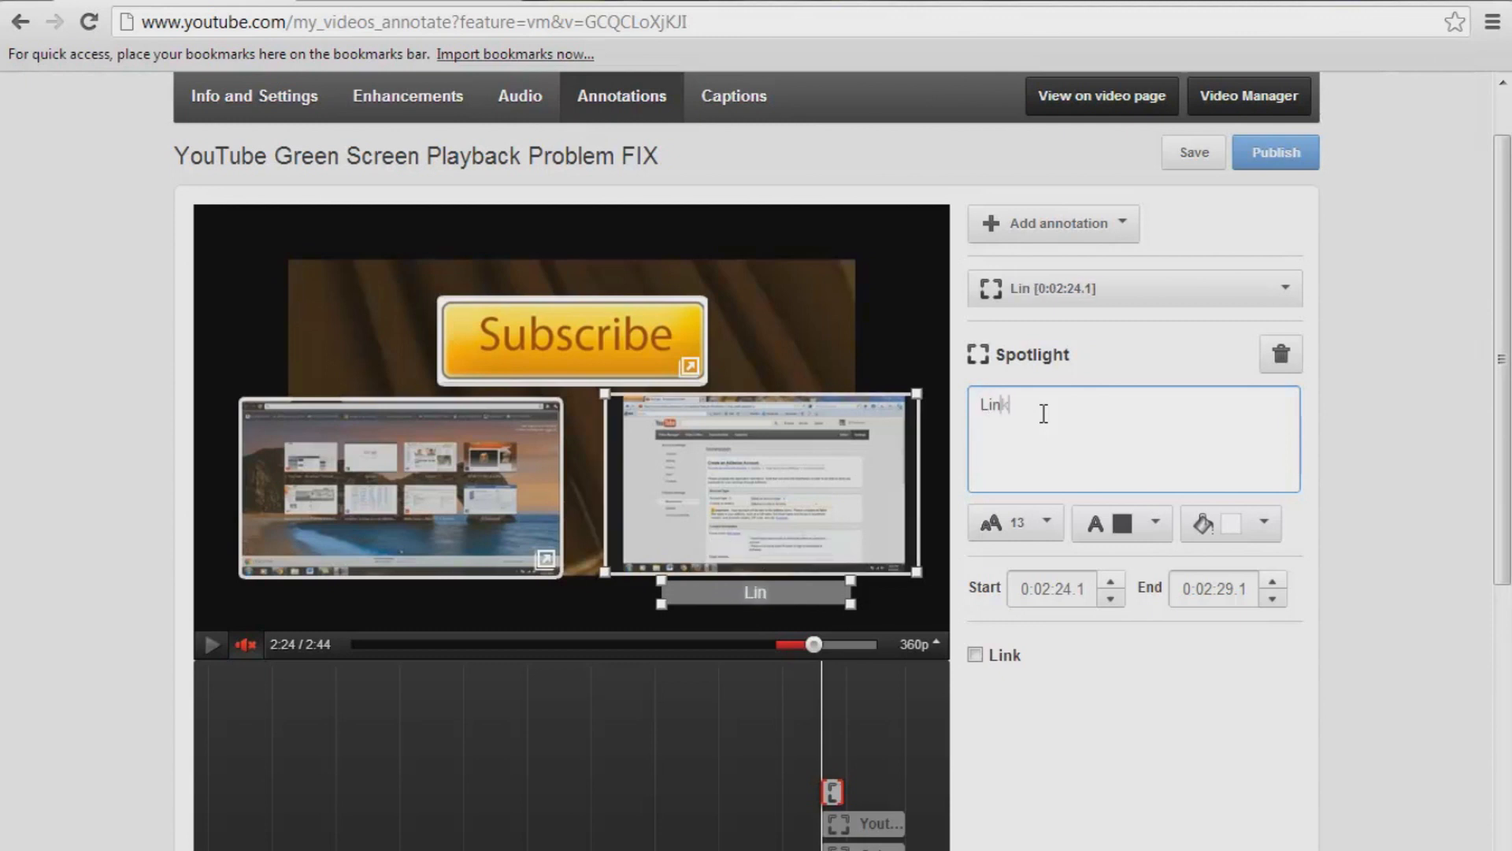
pyautogui.write('king Google ')
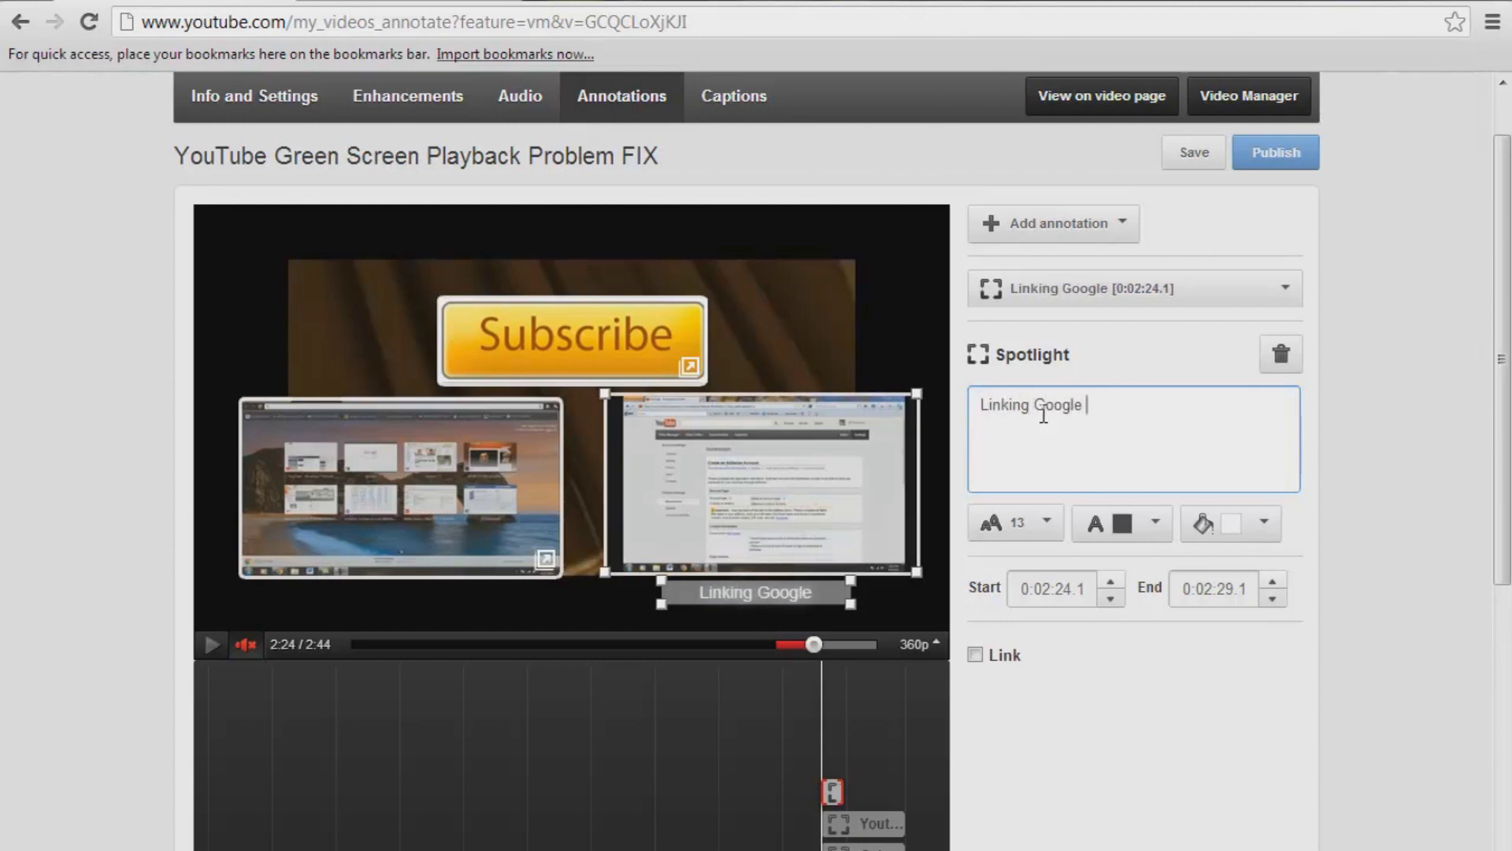
pyautogui.write('Adsense A')
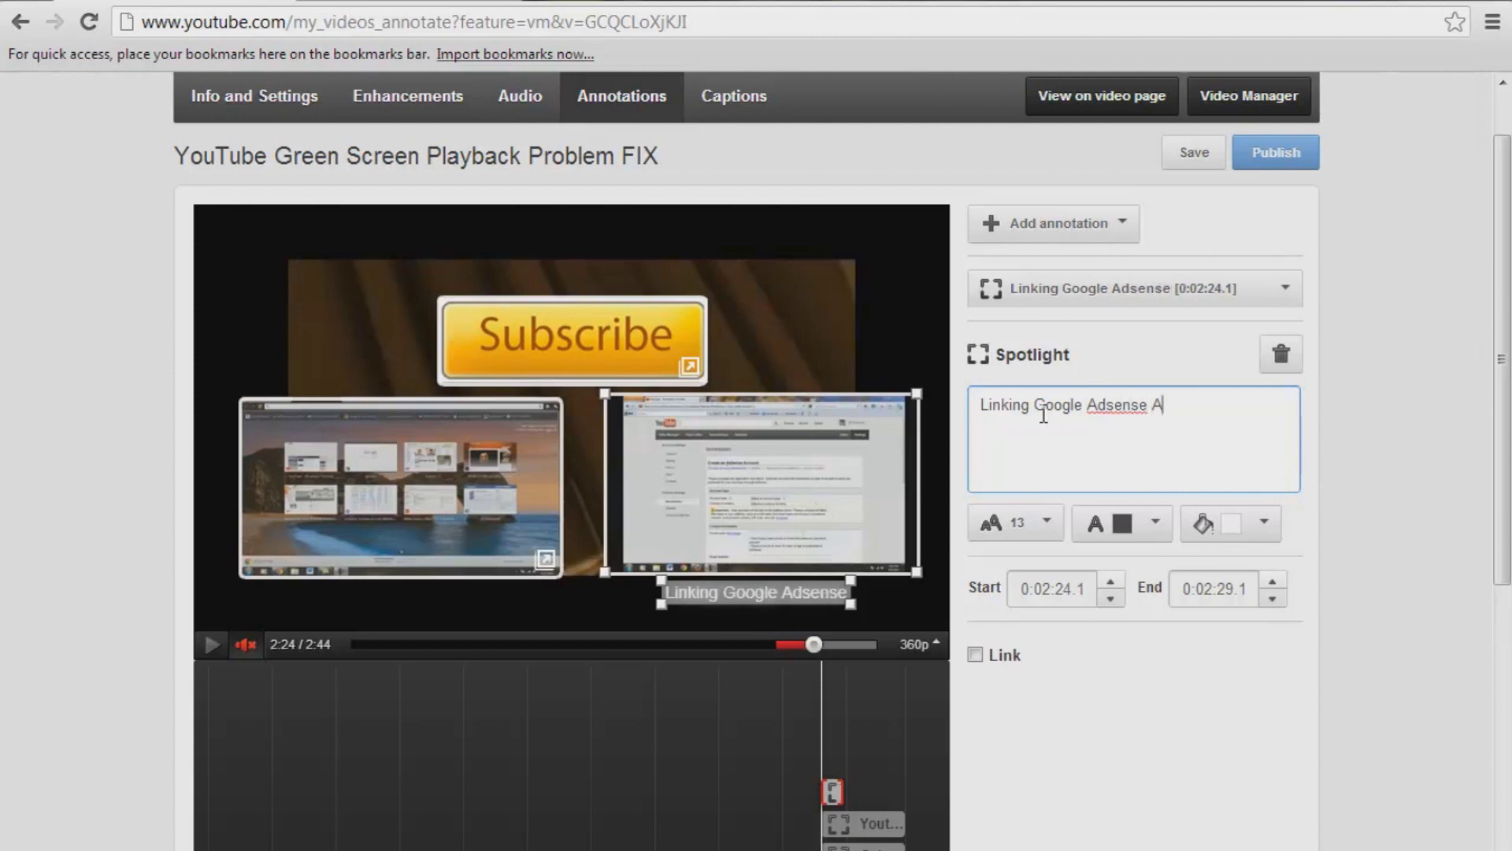
pyautogui.write('ccount T')
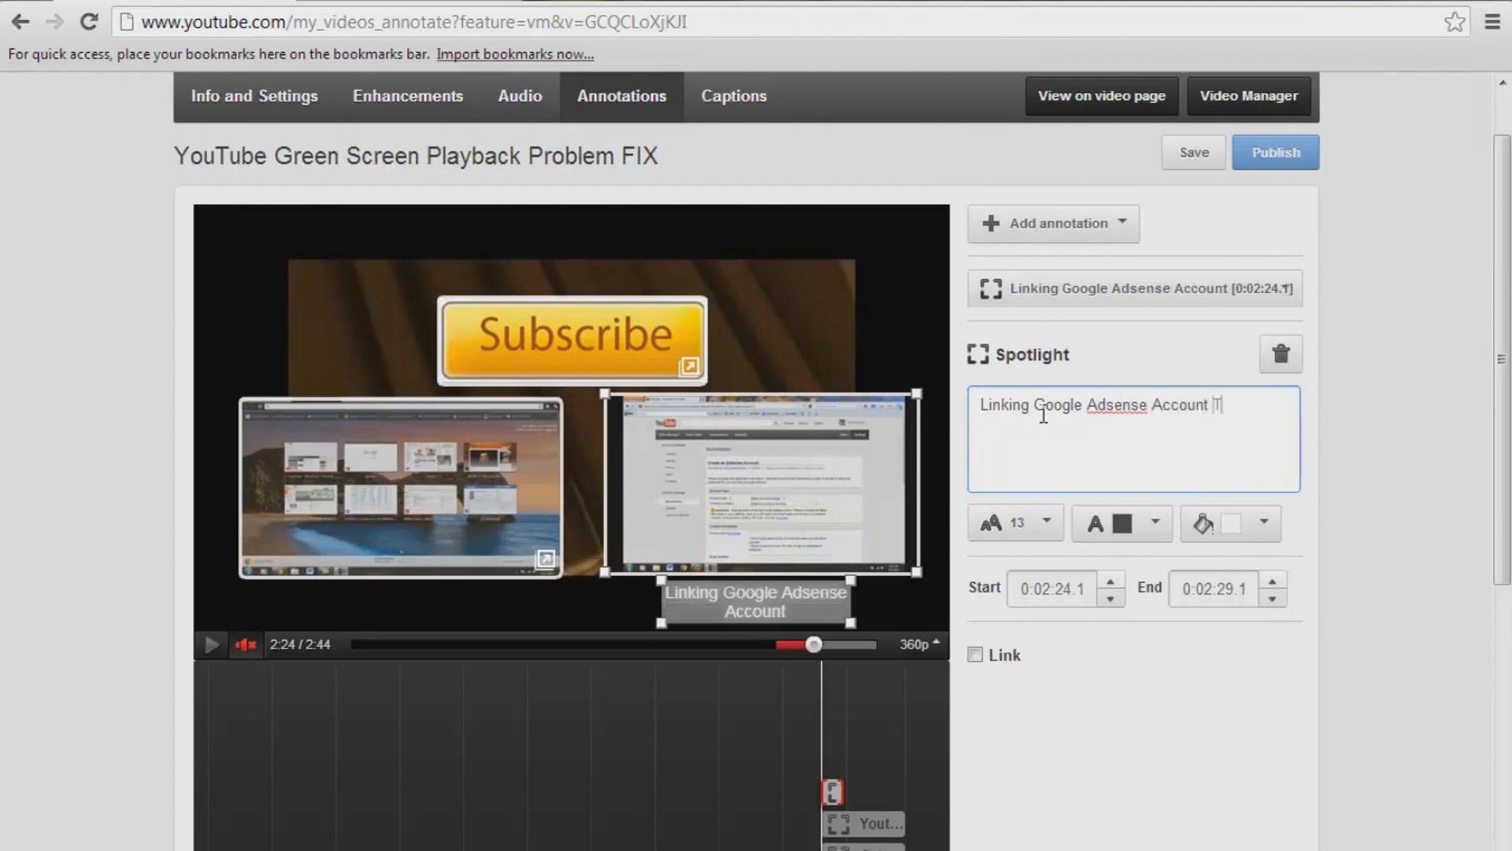
pyautogui.write('o Your')
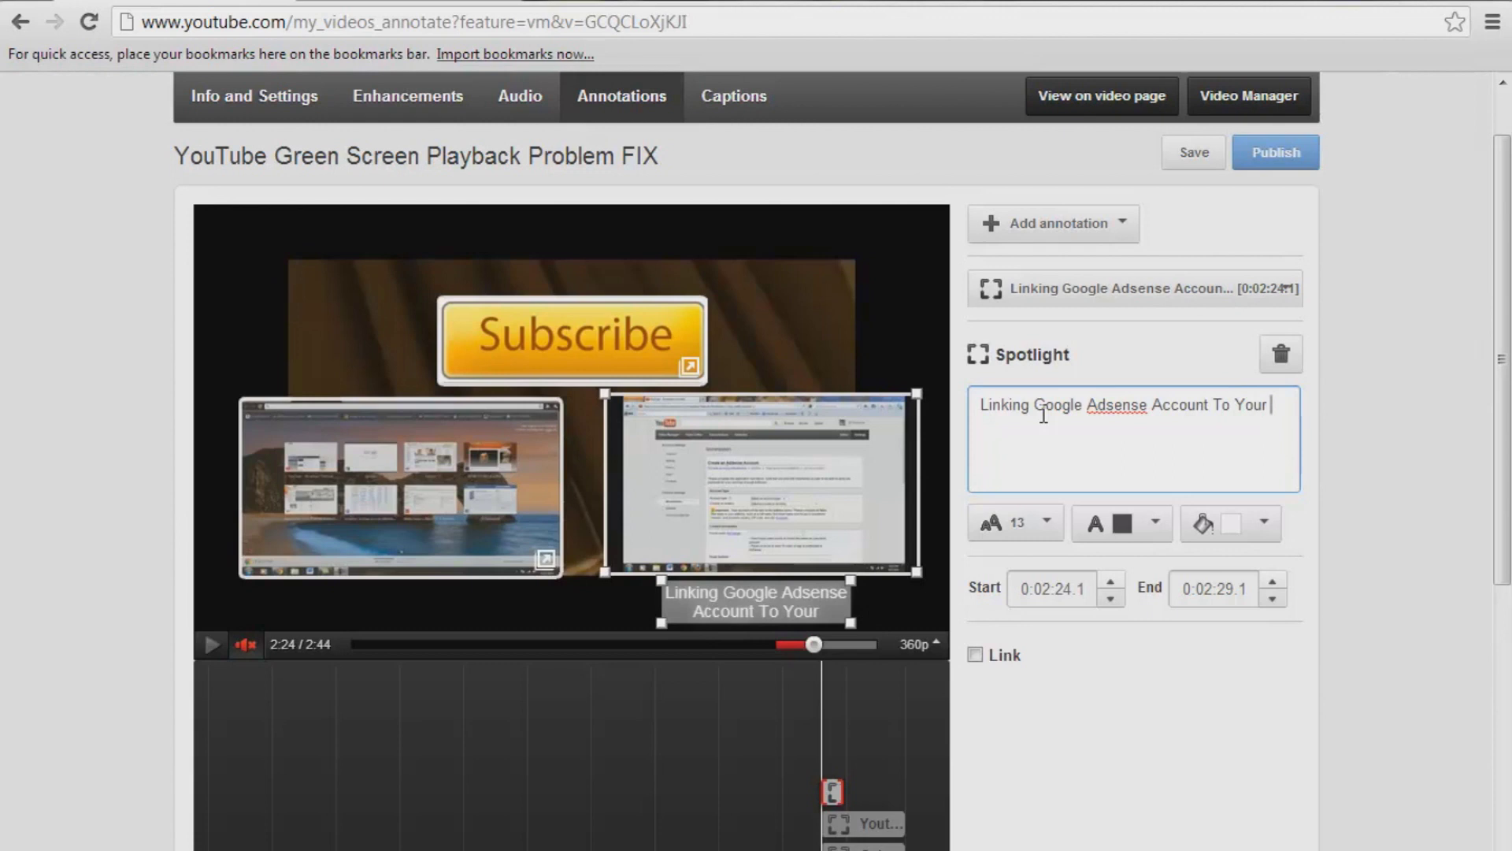
pyautogui.write(' YOU')
pyautogui.press('BackSpace')
pyautogui.press('BackSpace')
pyautogui.write('ou')
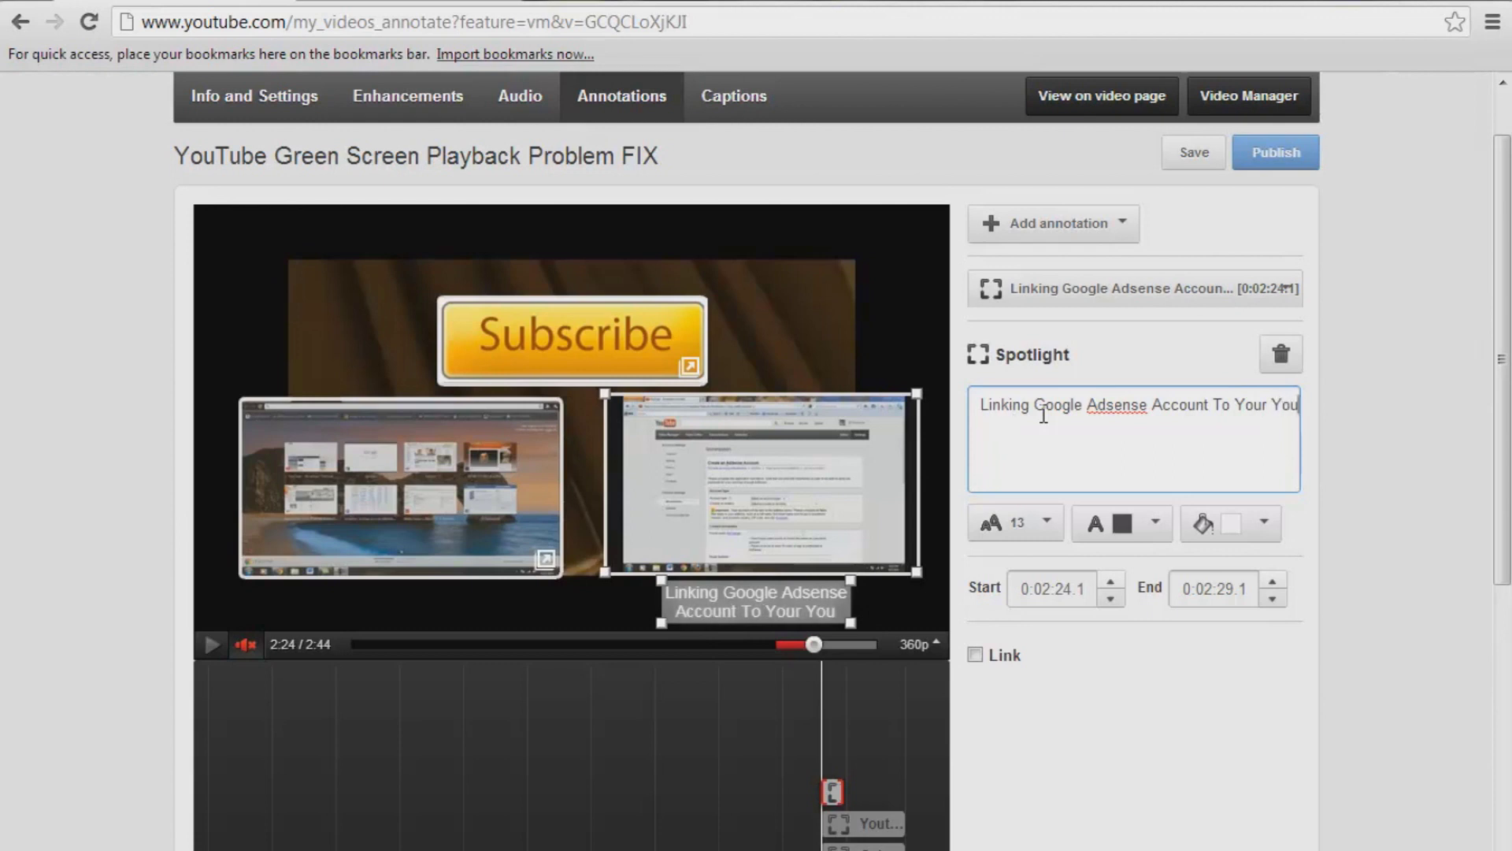
pyautogui.write('Tub')
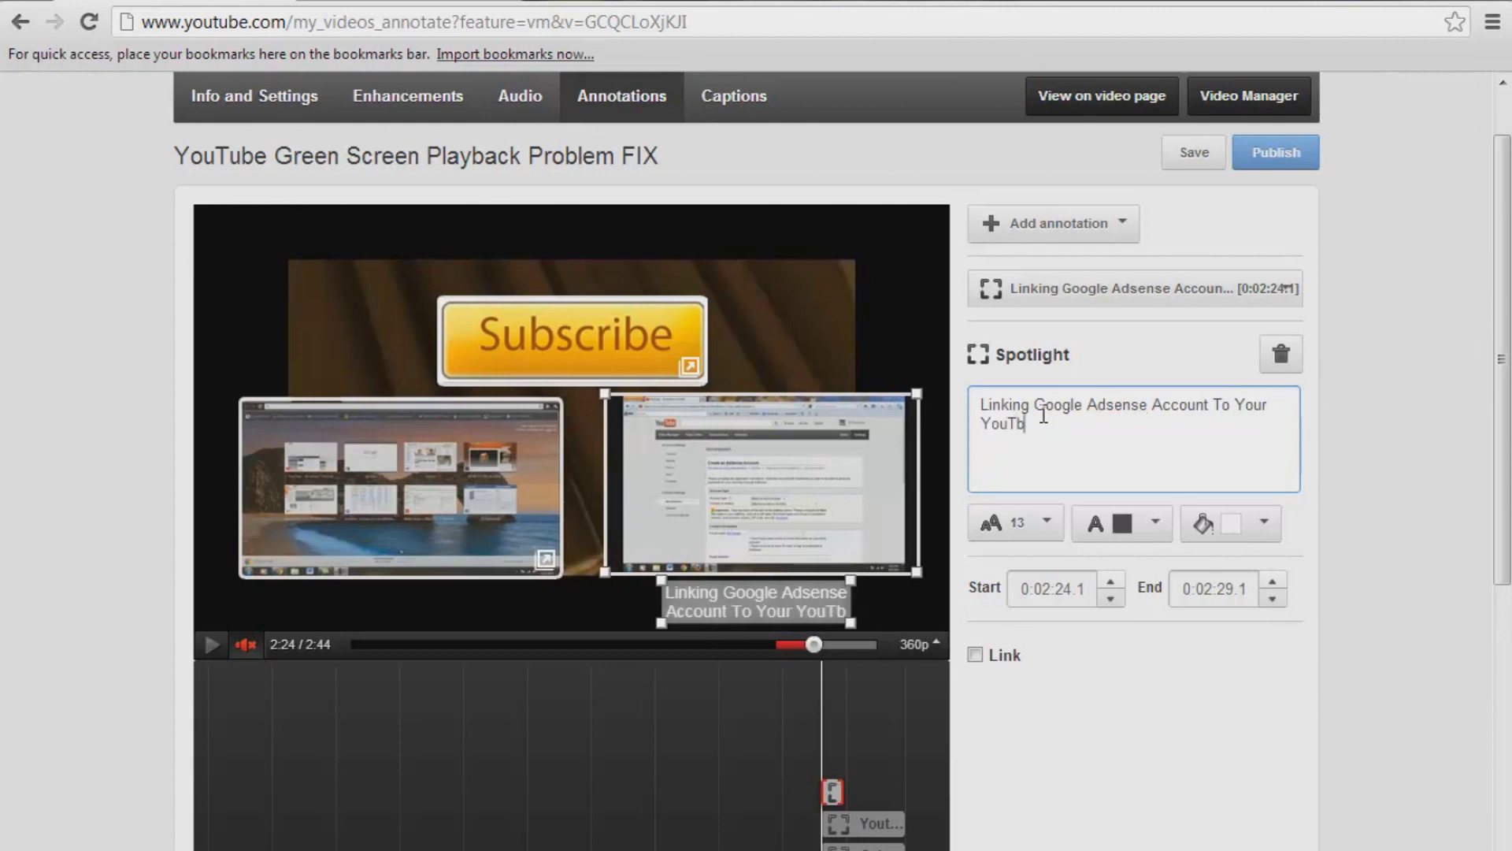
pyautogui.moveTo(855, 621); pyautogui.dragTo(900, 626)
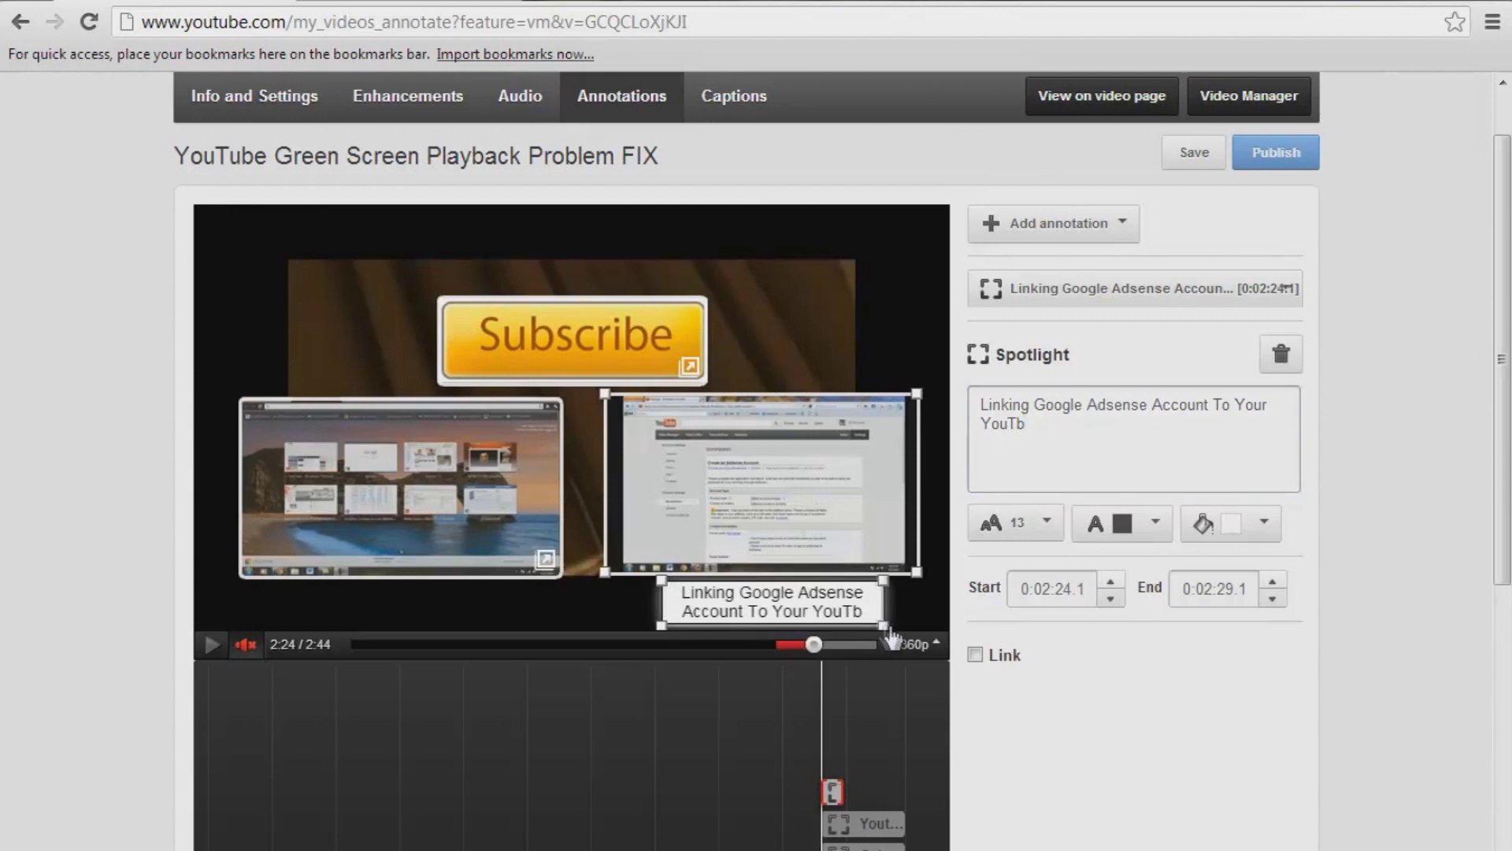
pyautogui.press('BackSpace')
pyautogui.write('ube acc')
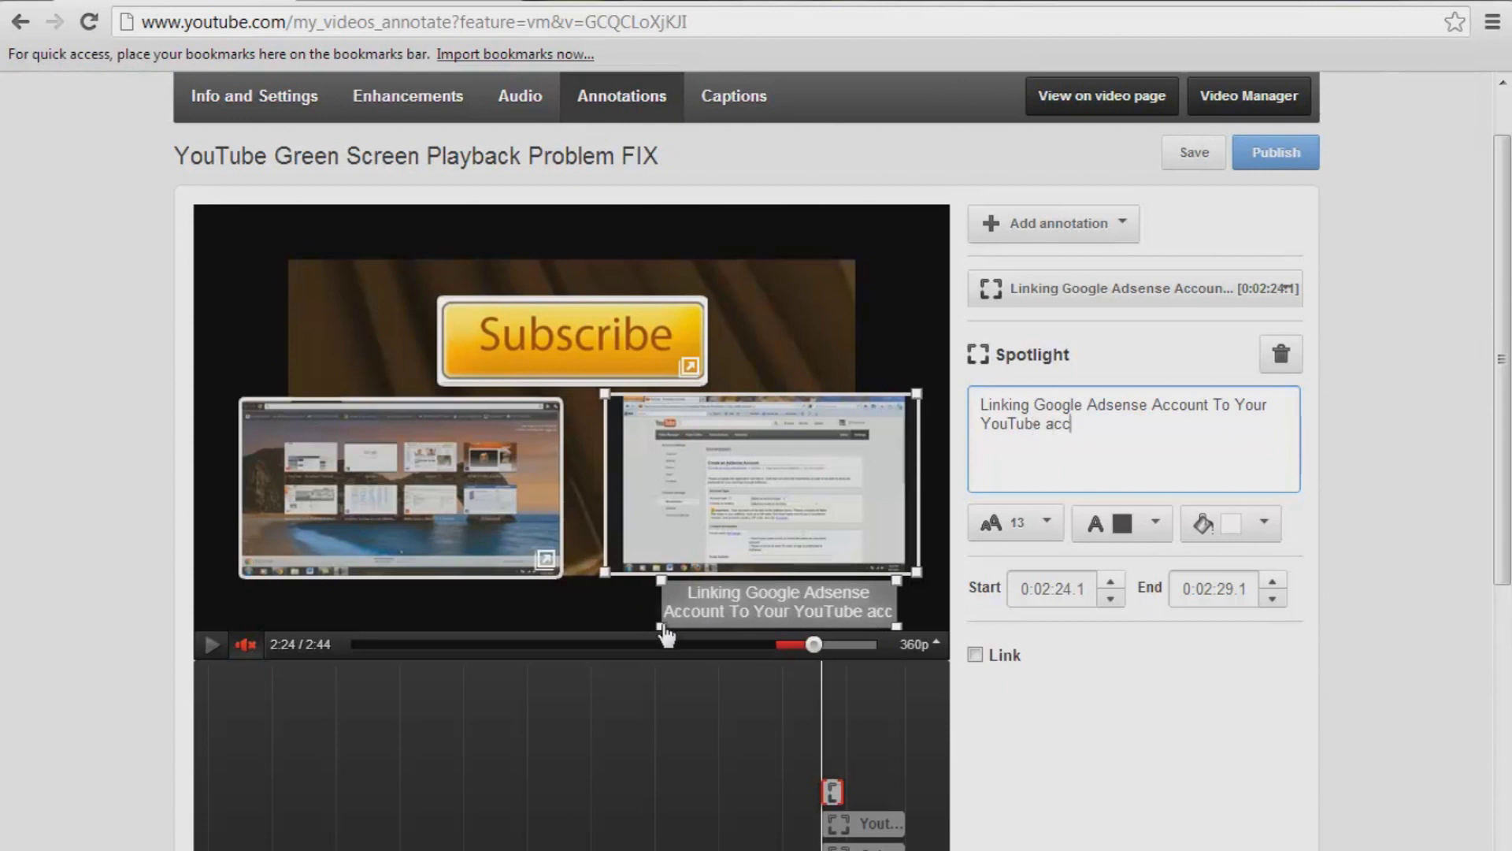
pyautogui.moveTo(662, 627); pyautogui.dragTo(631, 630)
pyautogui.click(1071, 429)
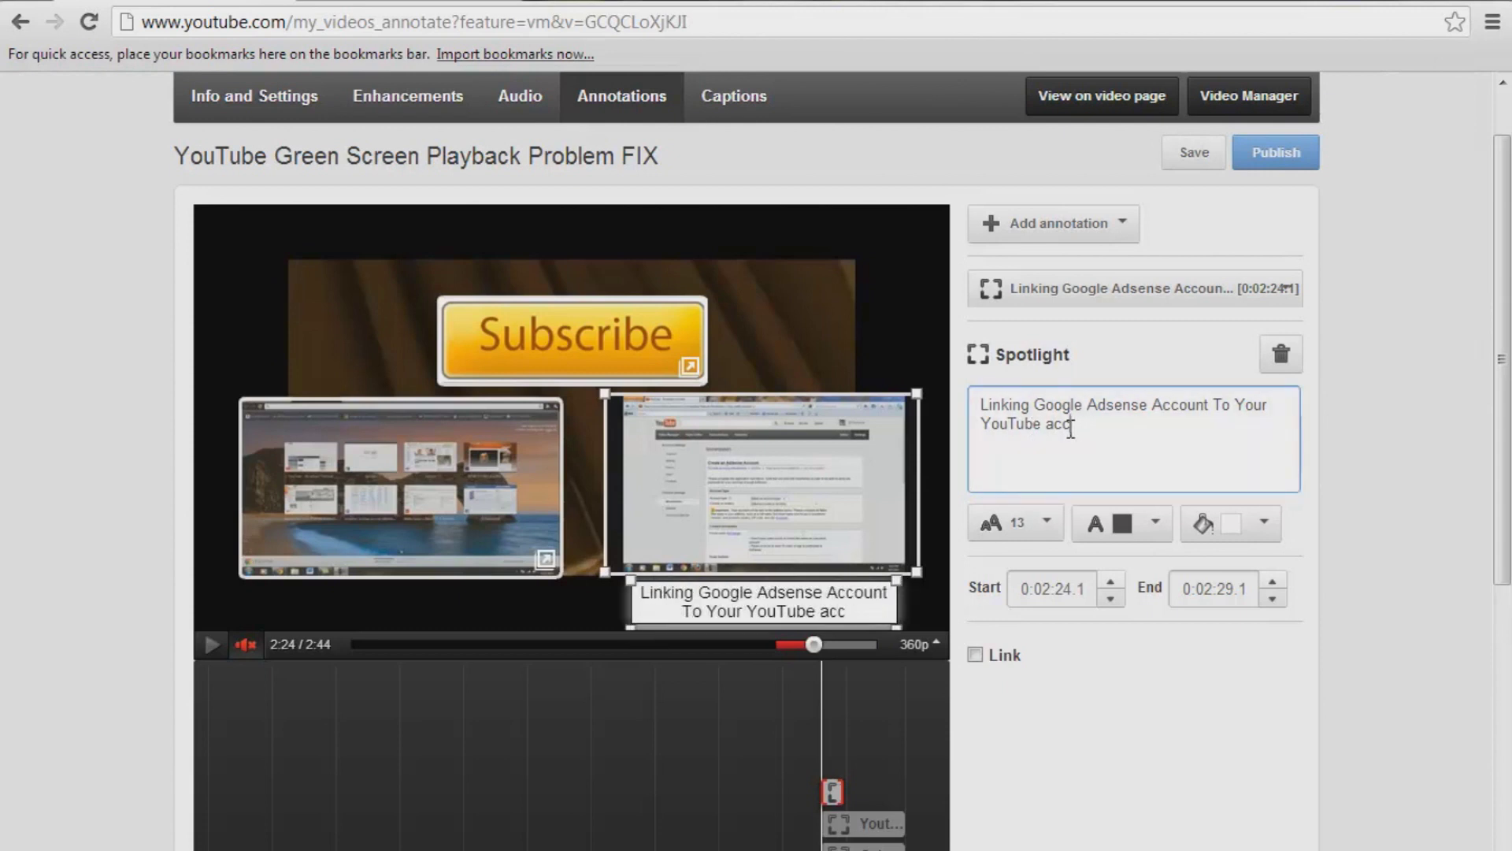
pyautogui.write('ount')
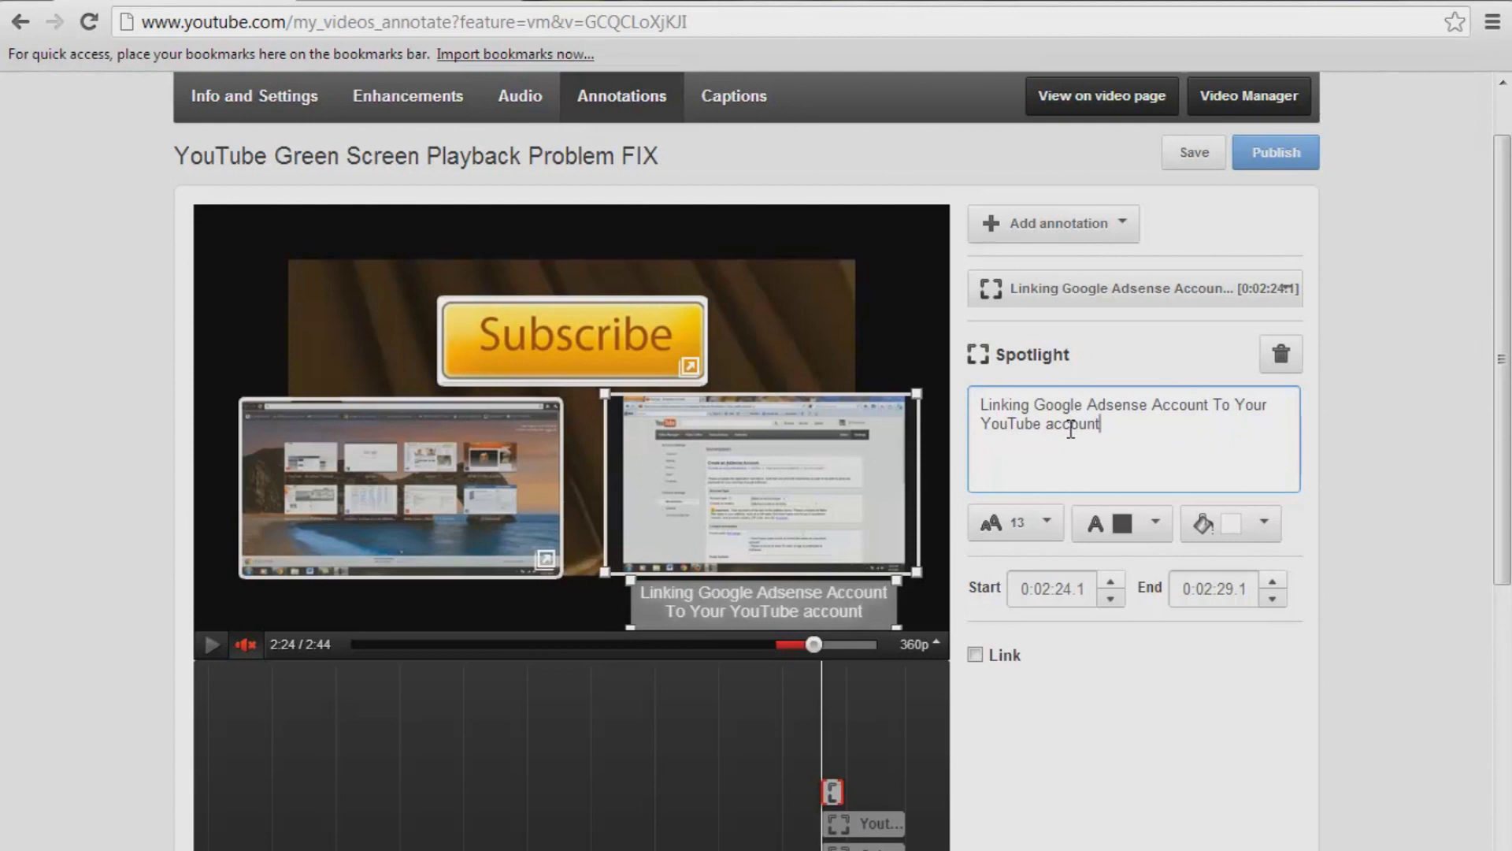
# Set the spotlight's end time to 0:02:43.7 and turn on its Link option
pyautogui.click(1234, 589)
pyautogui.moveTo(1245, 589); pyautogui.dragTo(1226, 587)
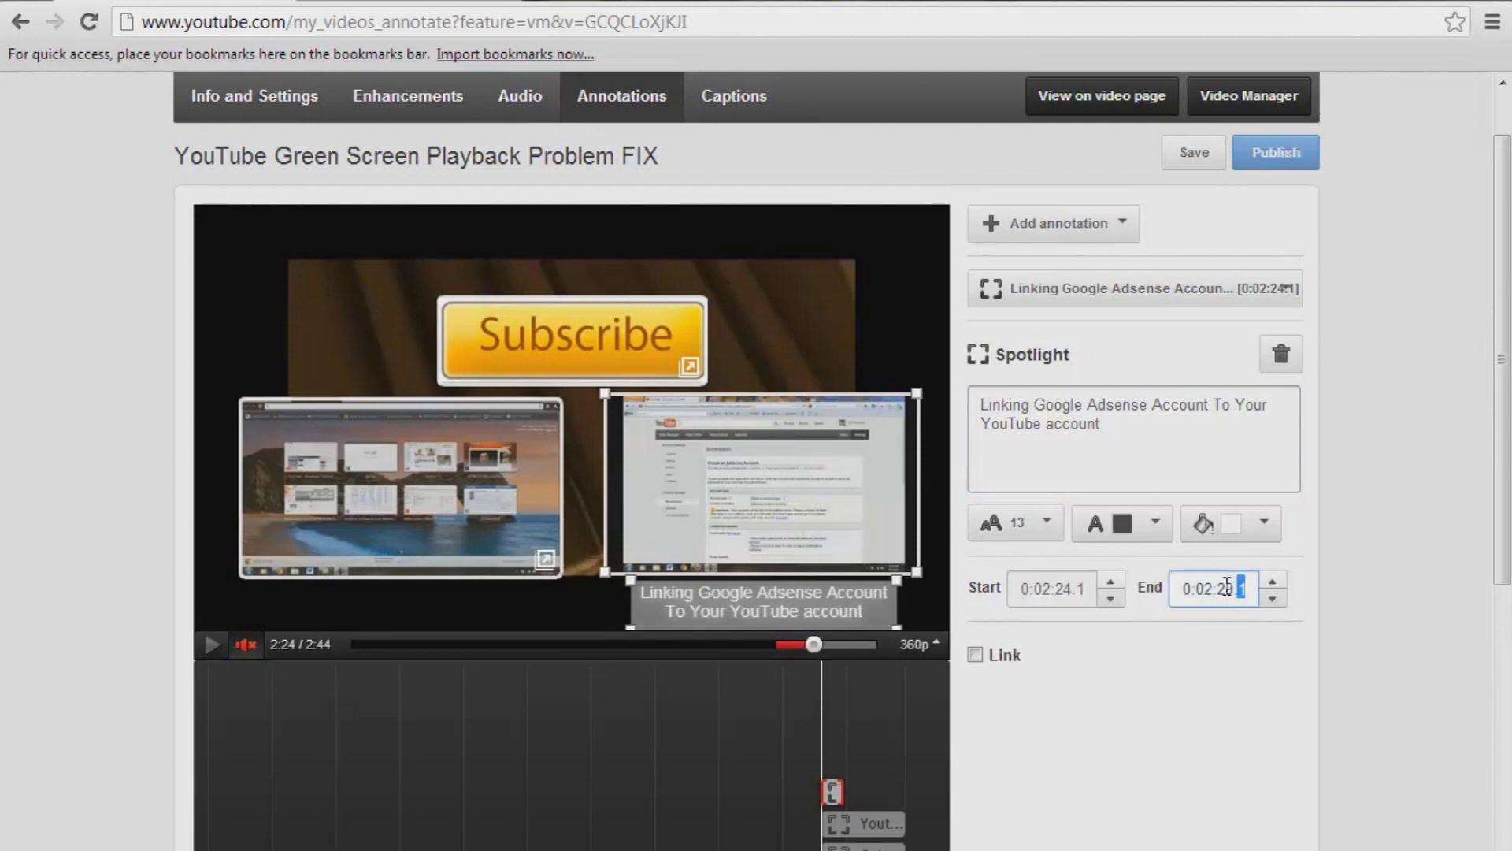
pyautogui.press('Up')
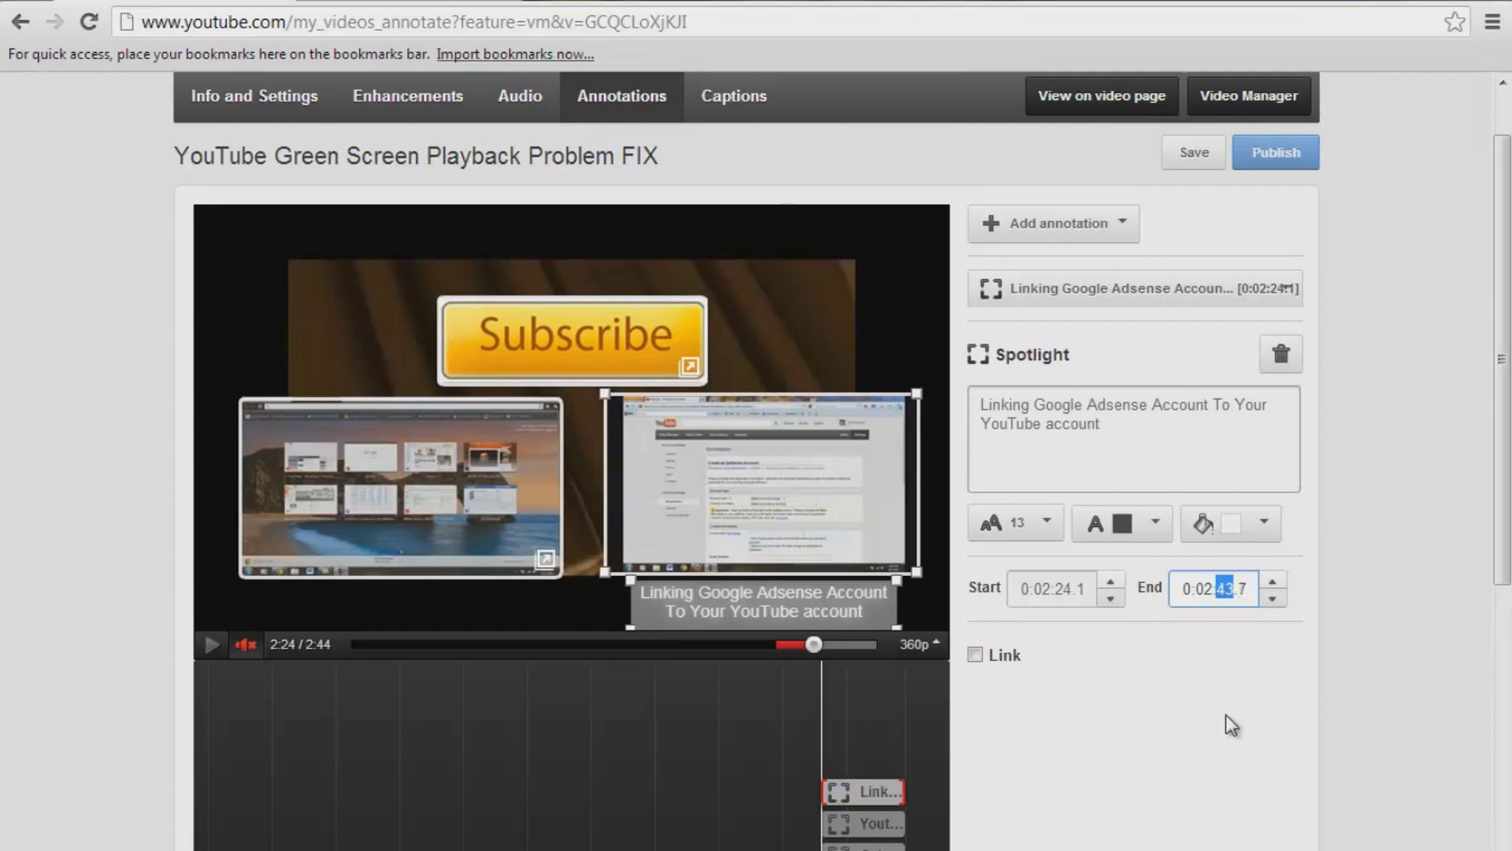
pyautogui.click(976, 655)
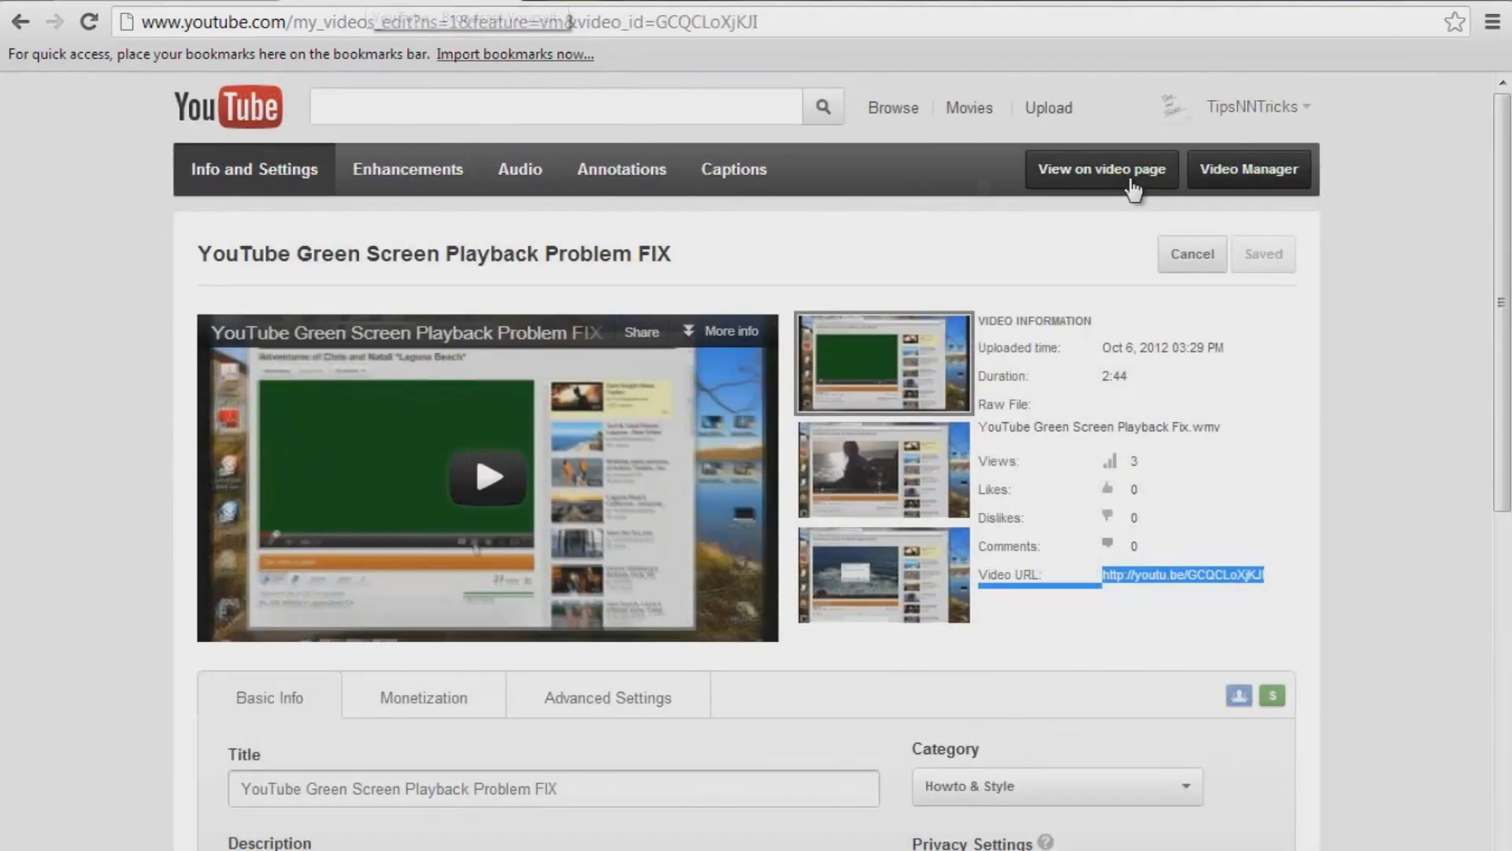
# Copy the Adsense linking video's short URL from its Info and Settings page
pyautogui.click(1250, 187)
pyautogui.scroll(-3, 924, 452)
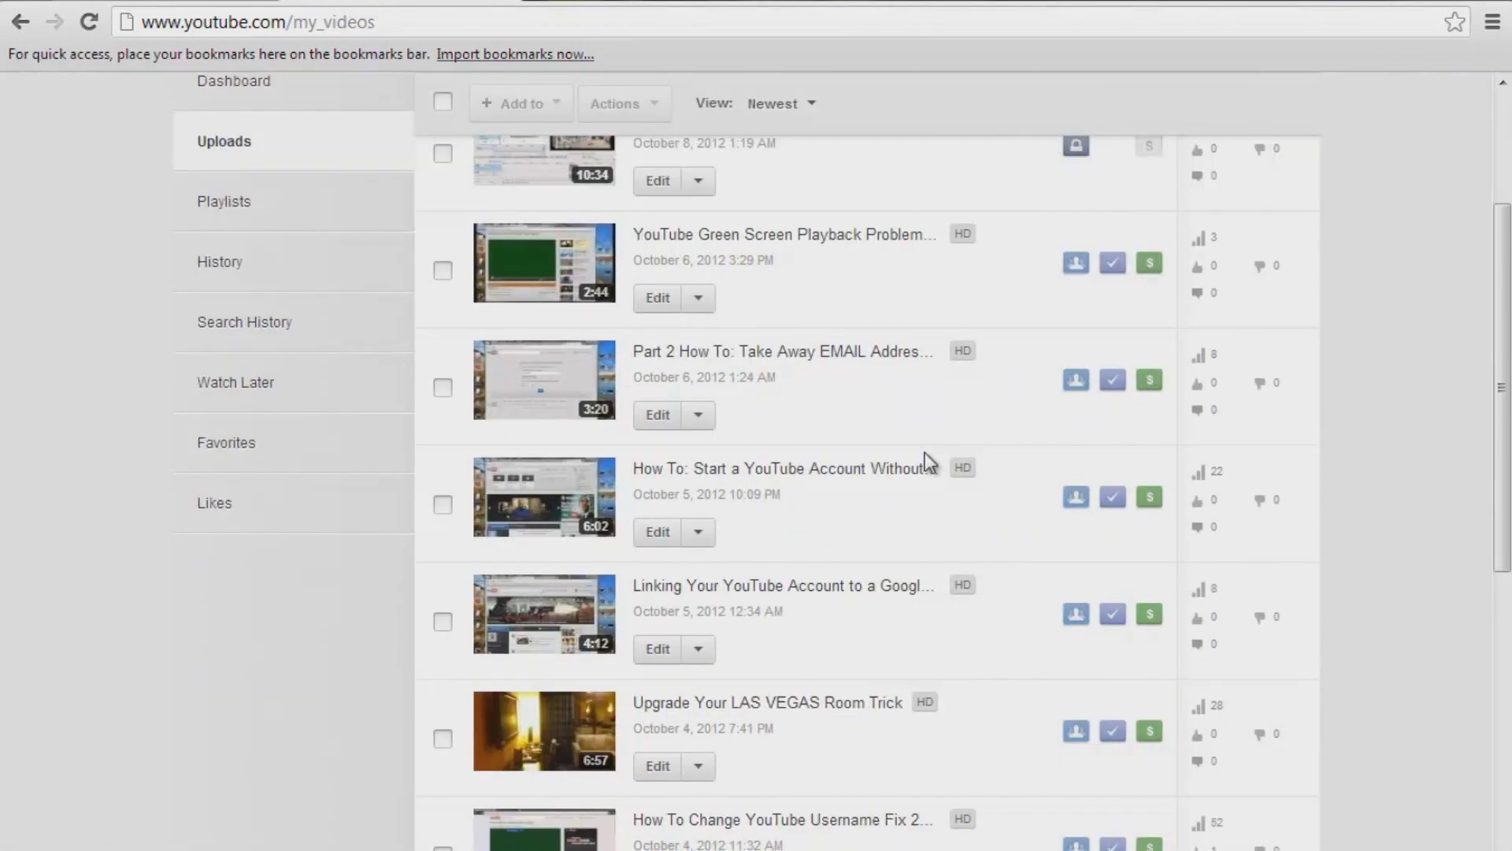
pyautogui.click(699, 649)
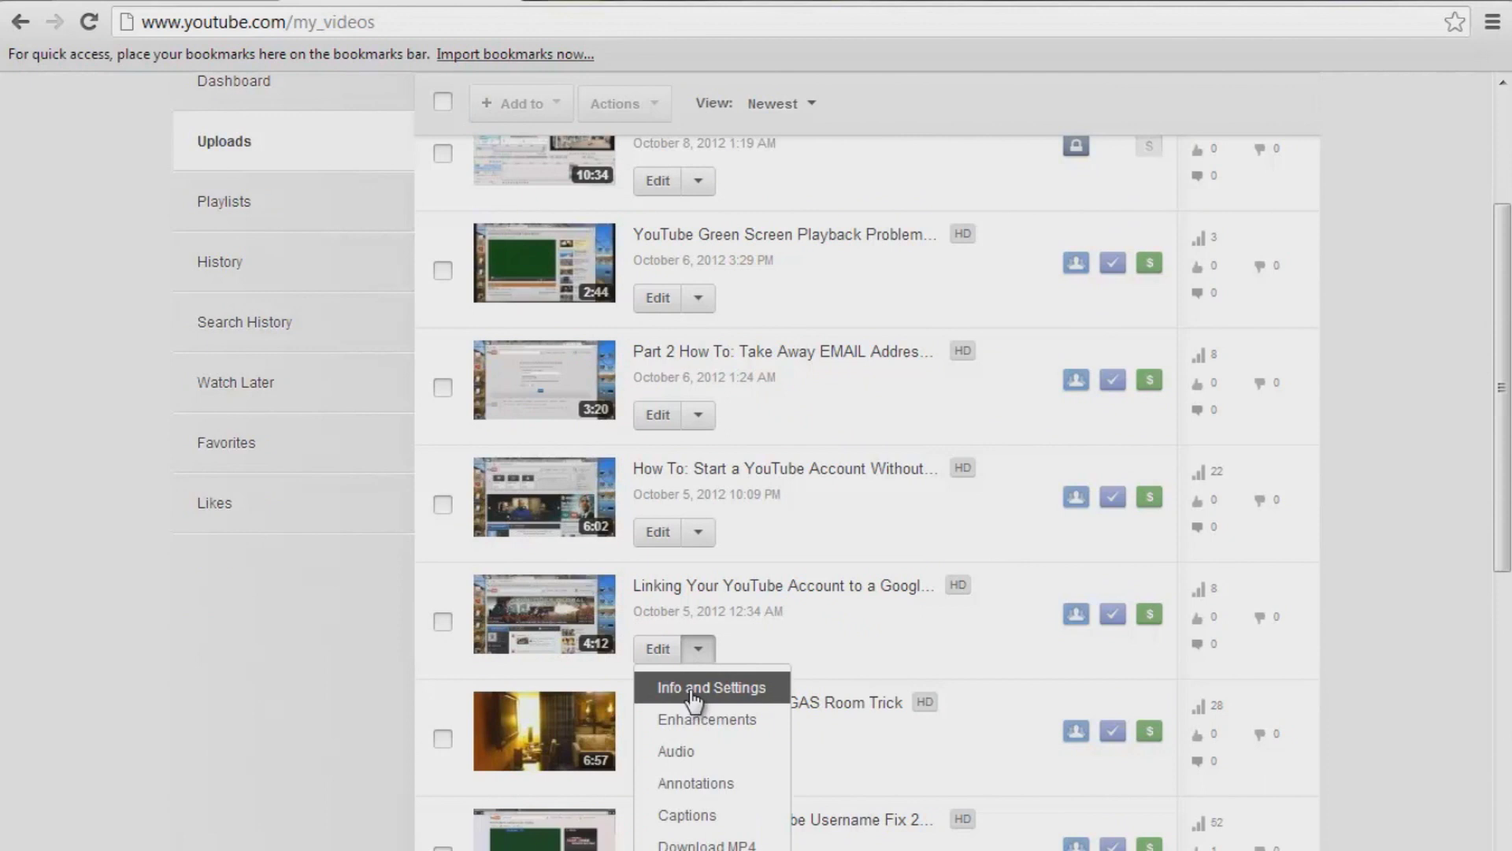
pyautogui.click(693, 691)
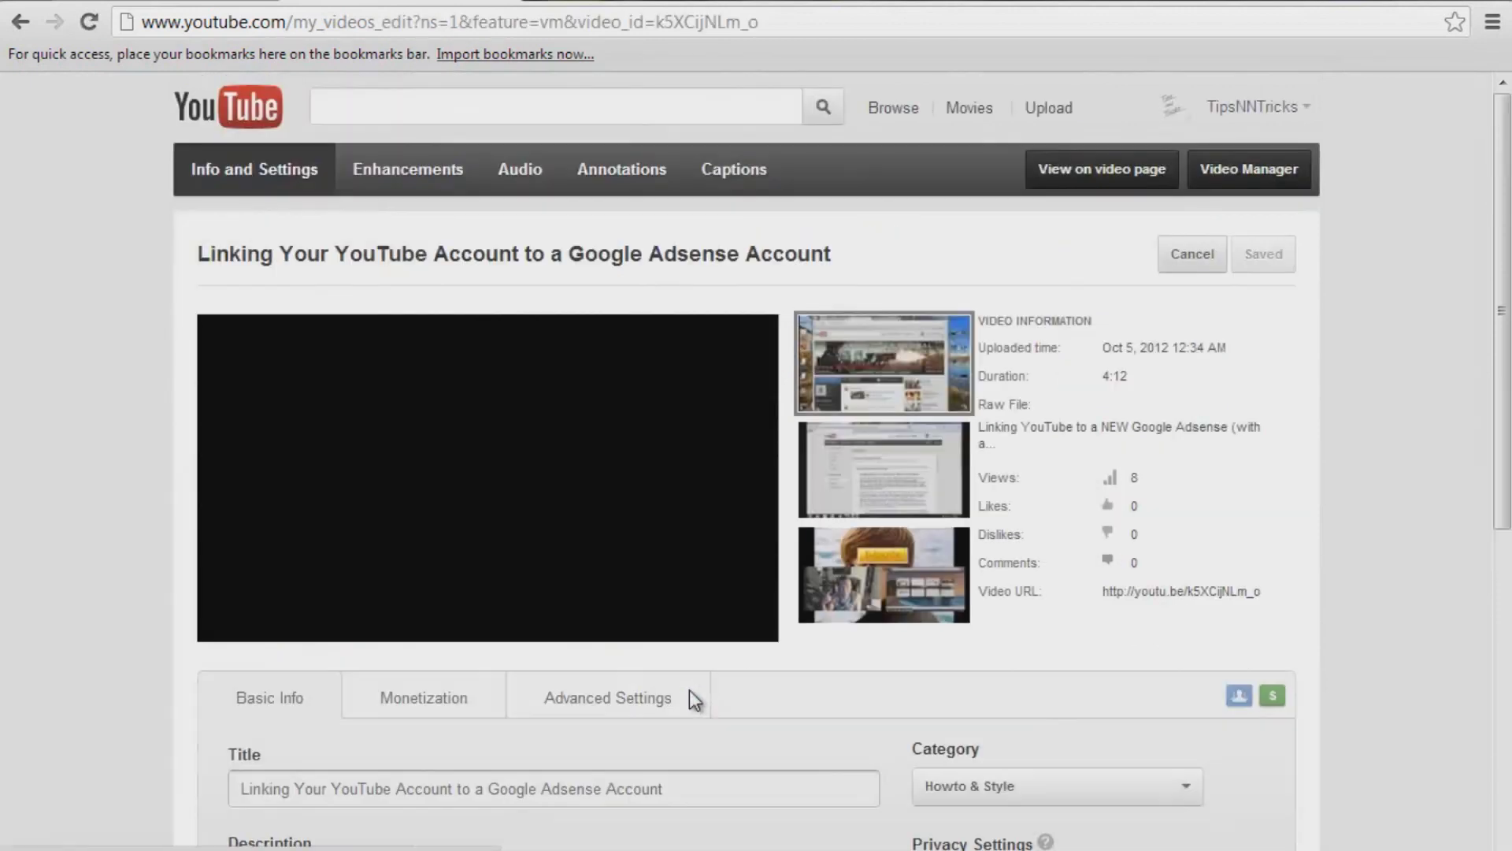
pyautogui.moveTo(1091, 624); pyautogui.dragTo(1264, 618)
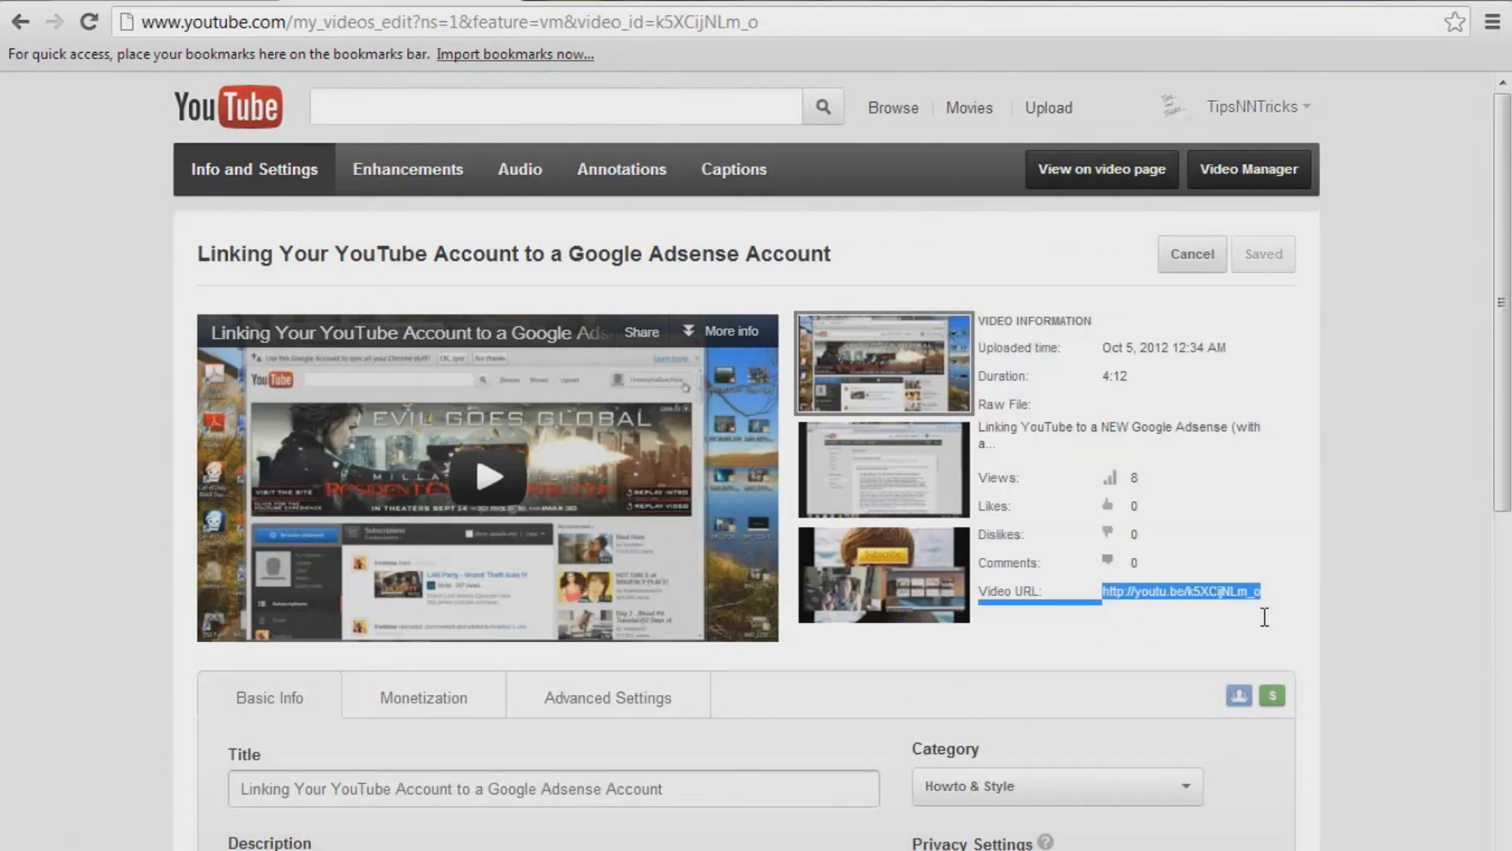
pyautogui.rightClick(1187, 600)
pyautogui.click(1206, 608)
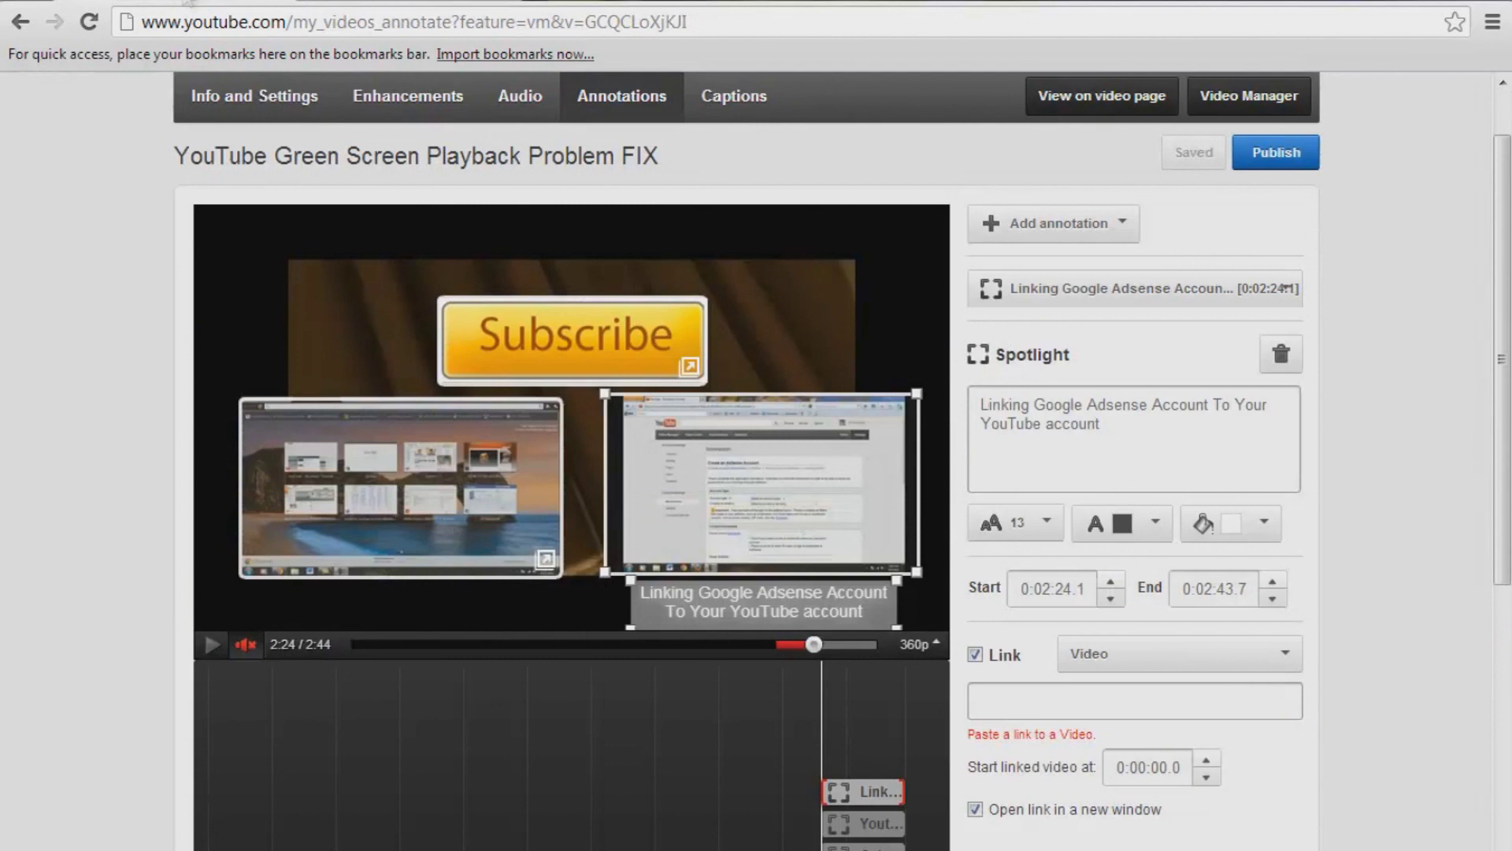
# Paste the Adsense video URL as the spotlight's link, preview it, and return to the editor
pyautogui.rightClick(1009, 700)
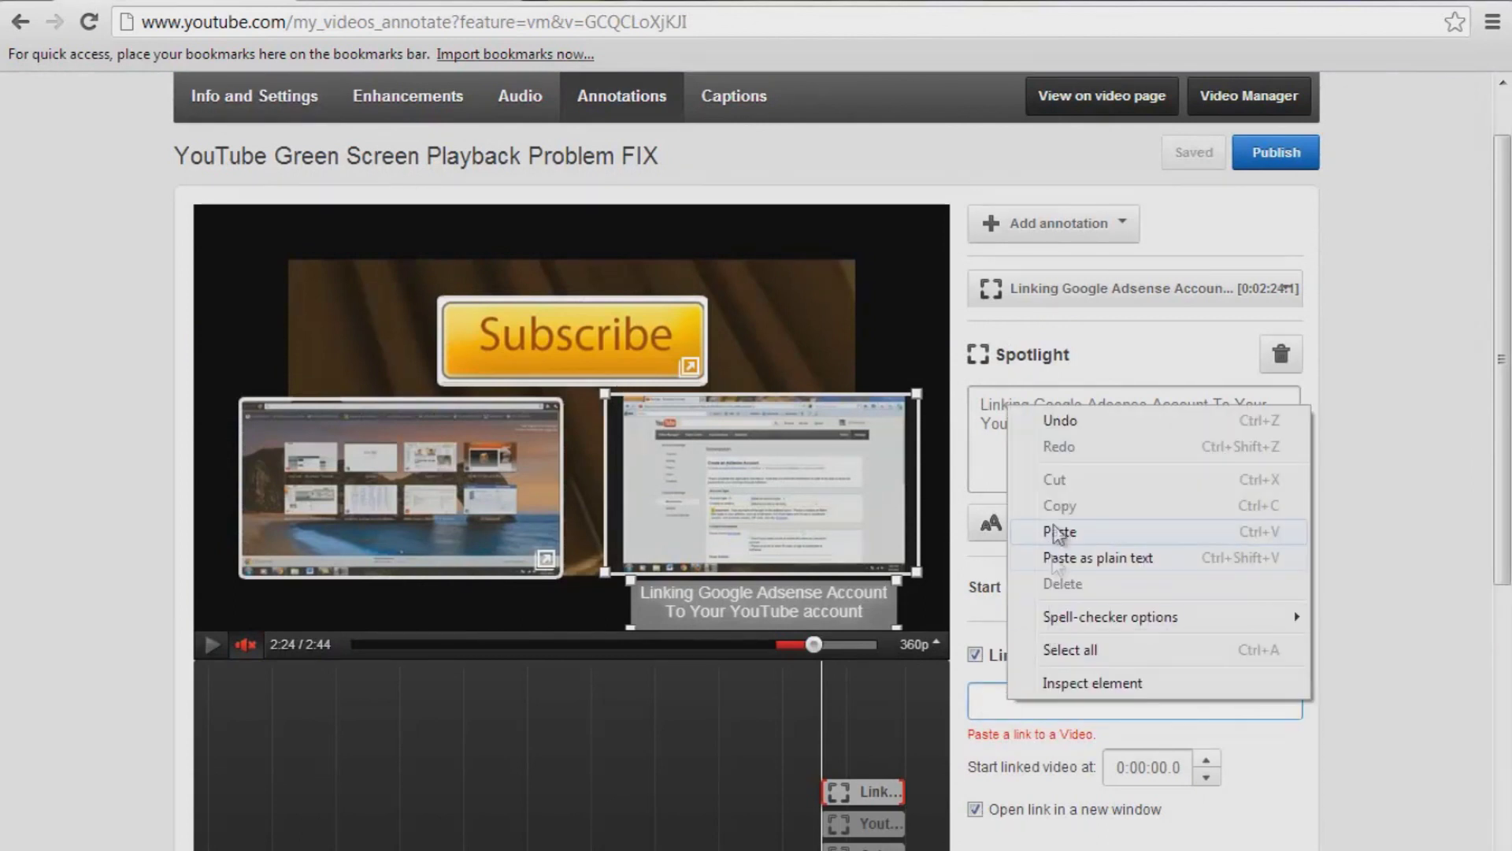
pyautogui.click(1056, 530)
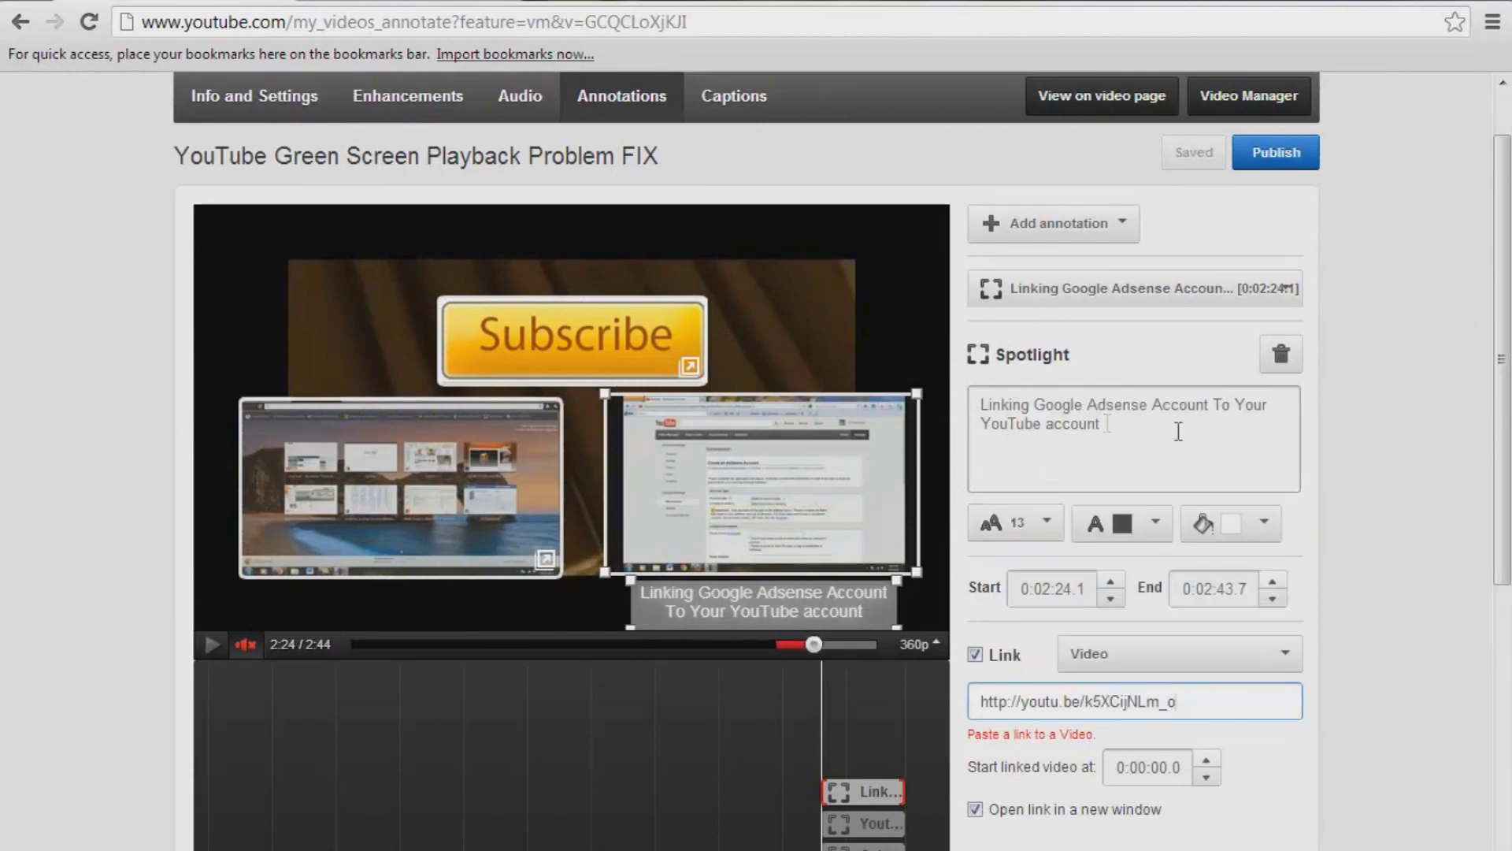
pyautogui.click(1097, 408)
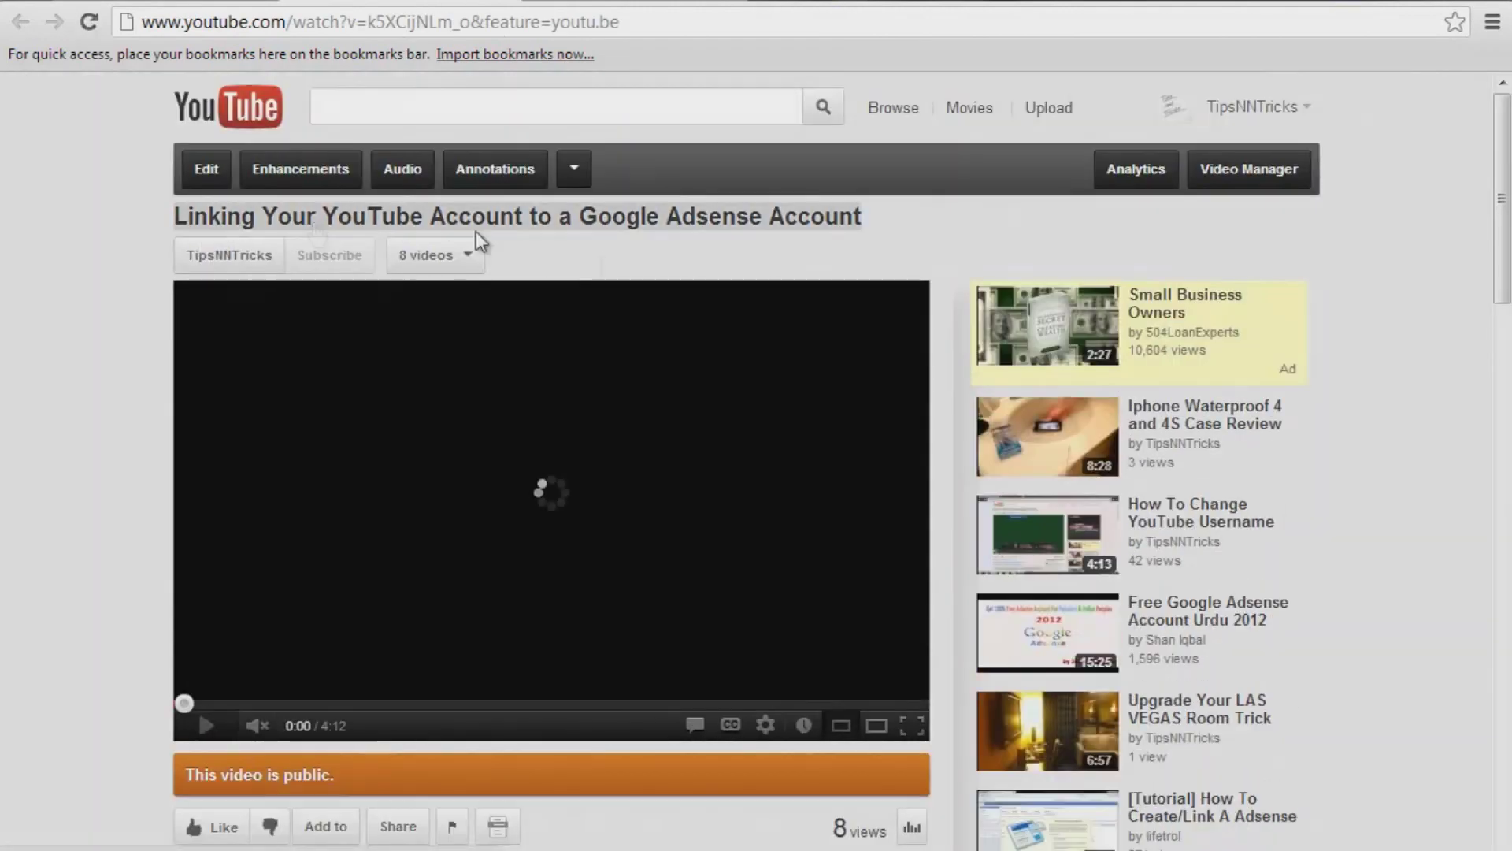
pyautogui.click(490, 3)
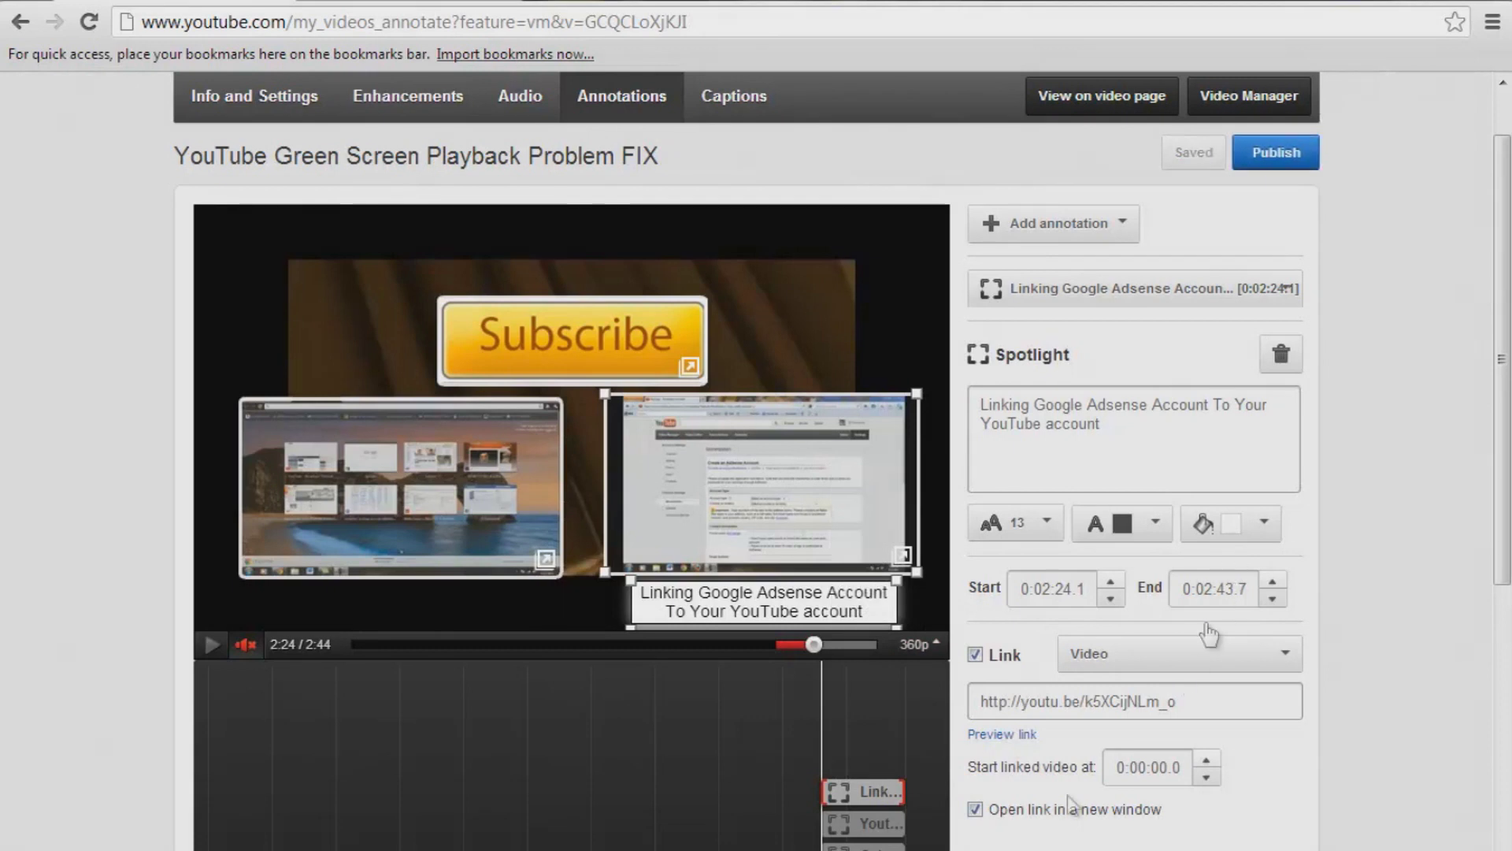
pyautogui.scroll(-3, 882, 791)
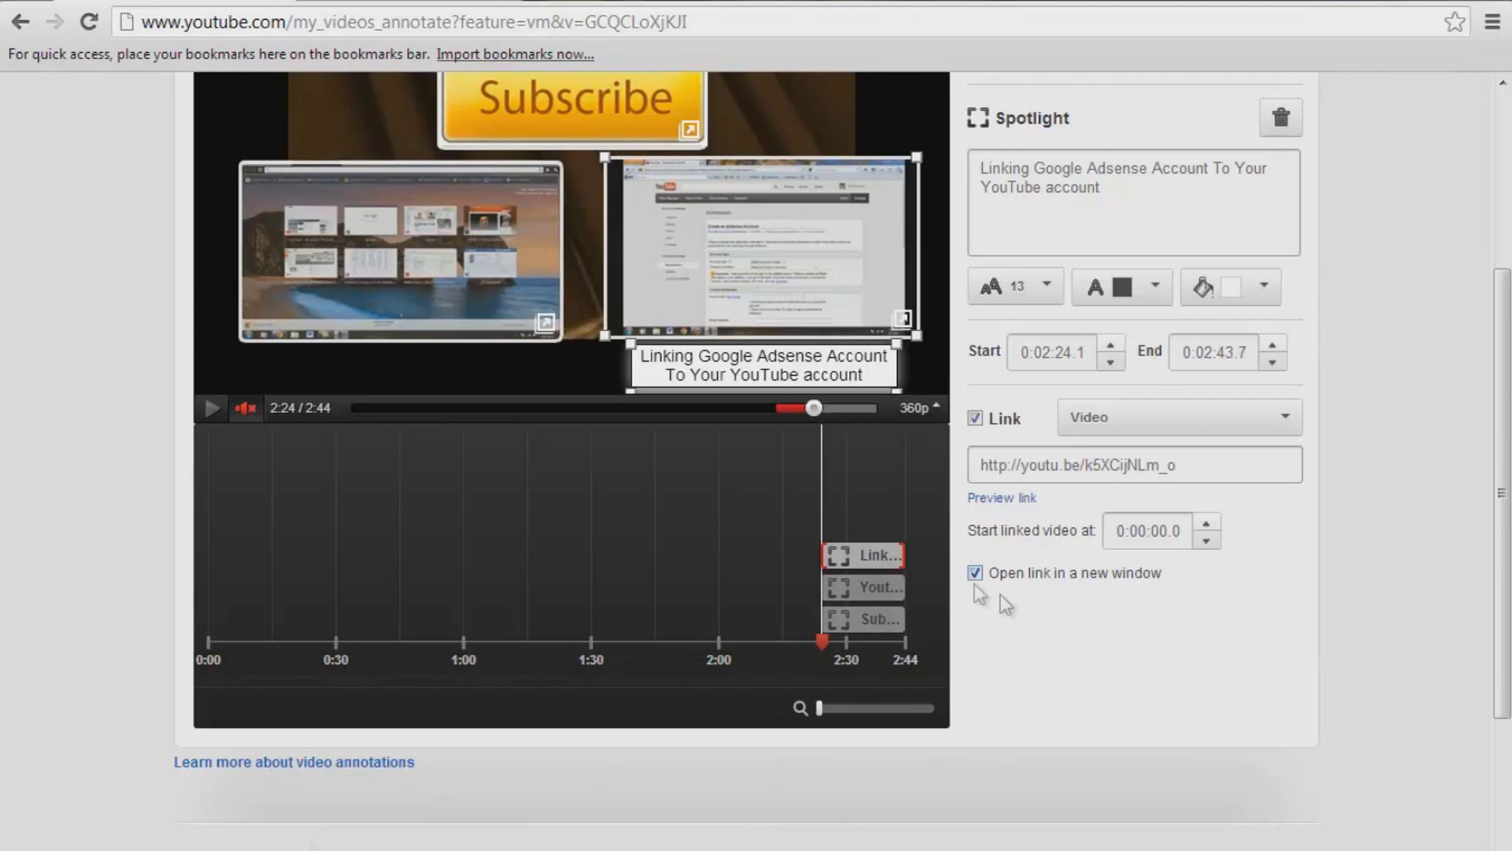
pyautogui.scroll(3, 1062, 625)
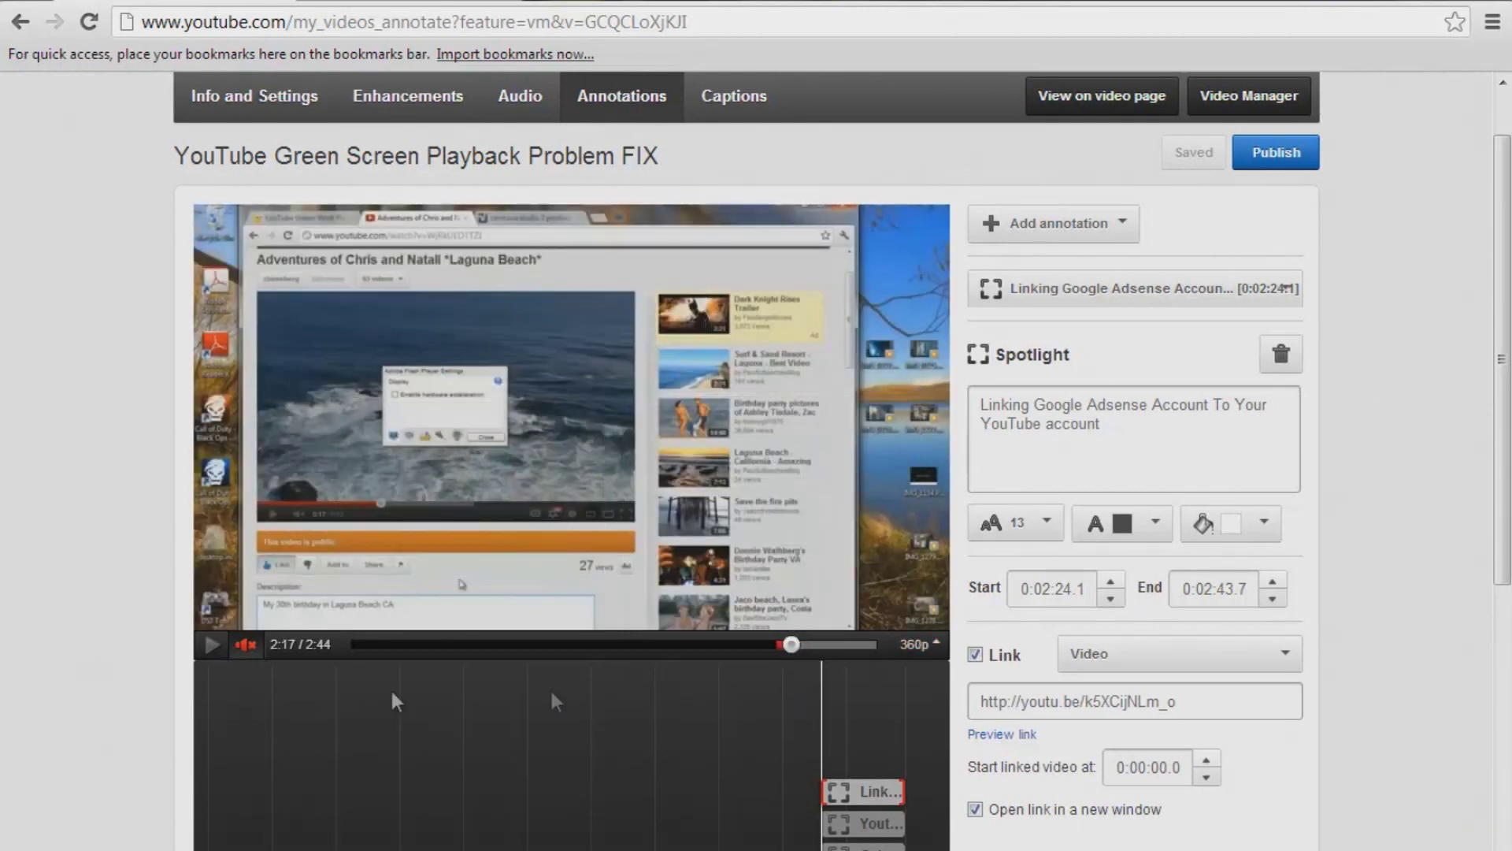
pyautogui.click(806, 645)
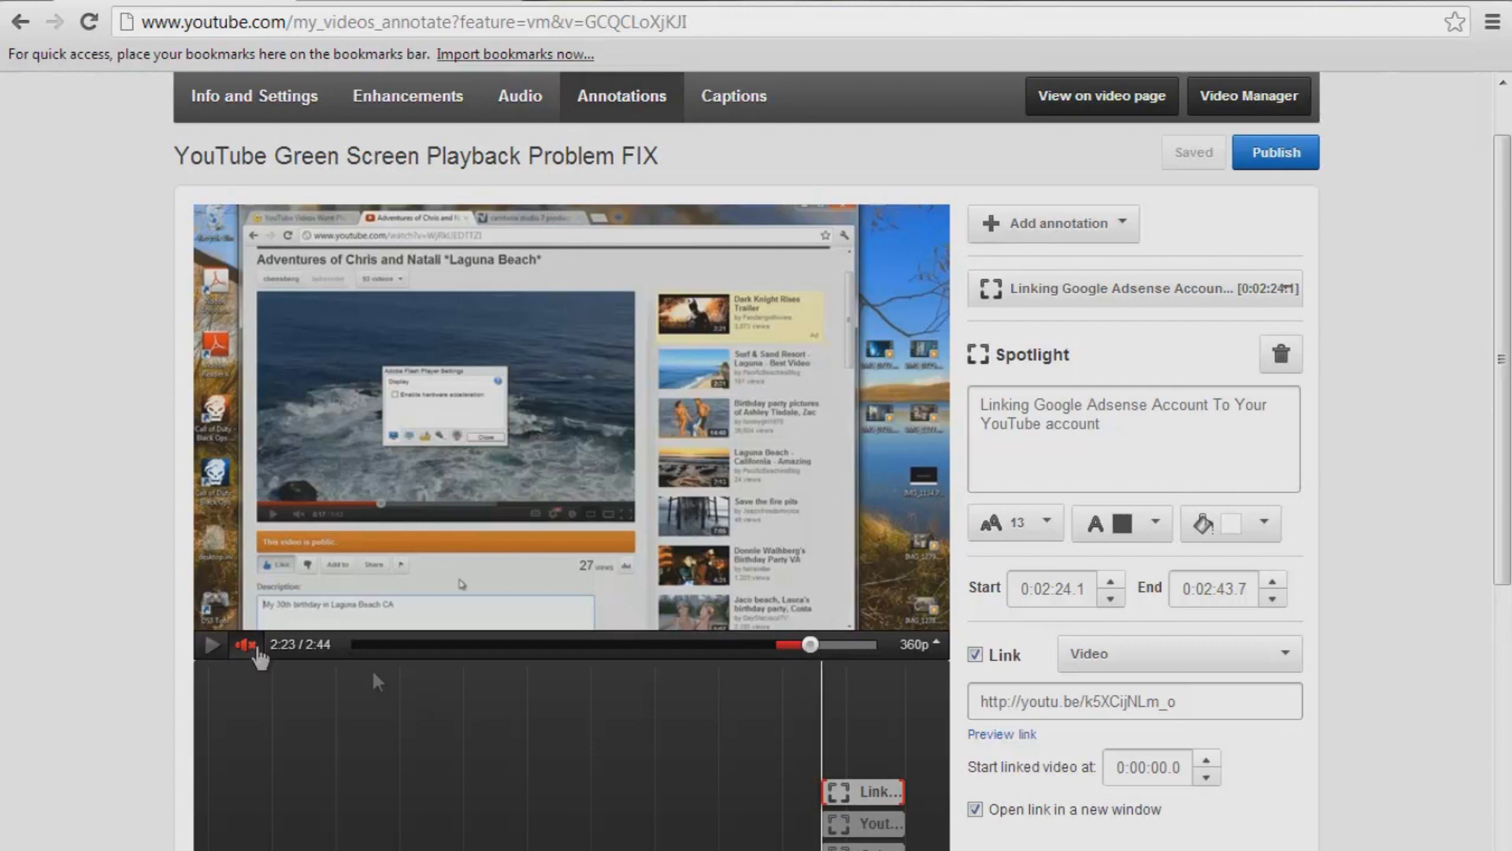
pyautogui.click(213, 648)
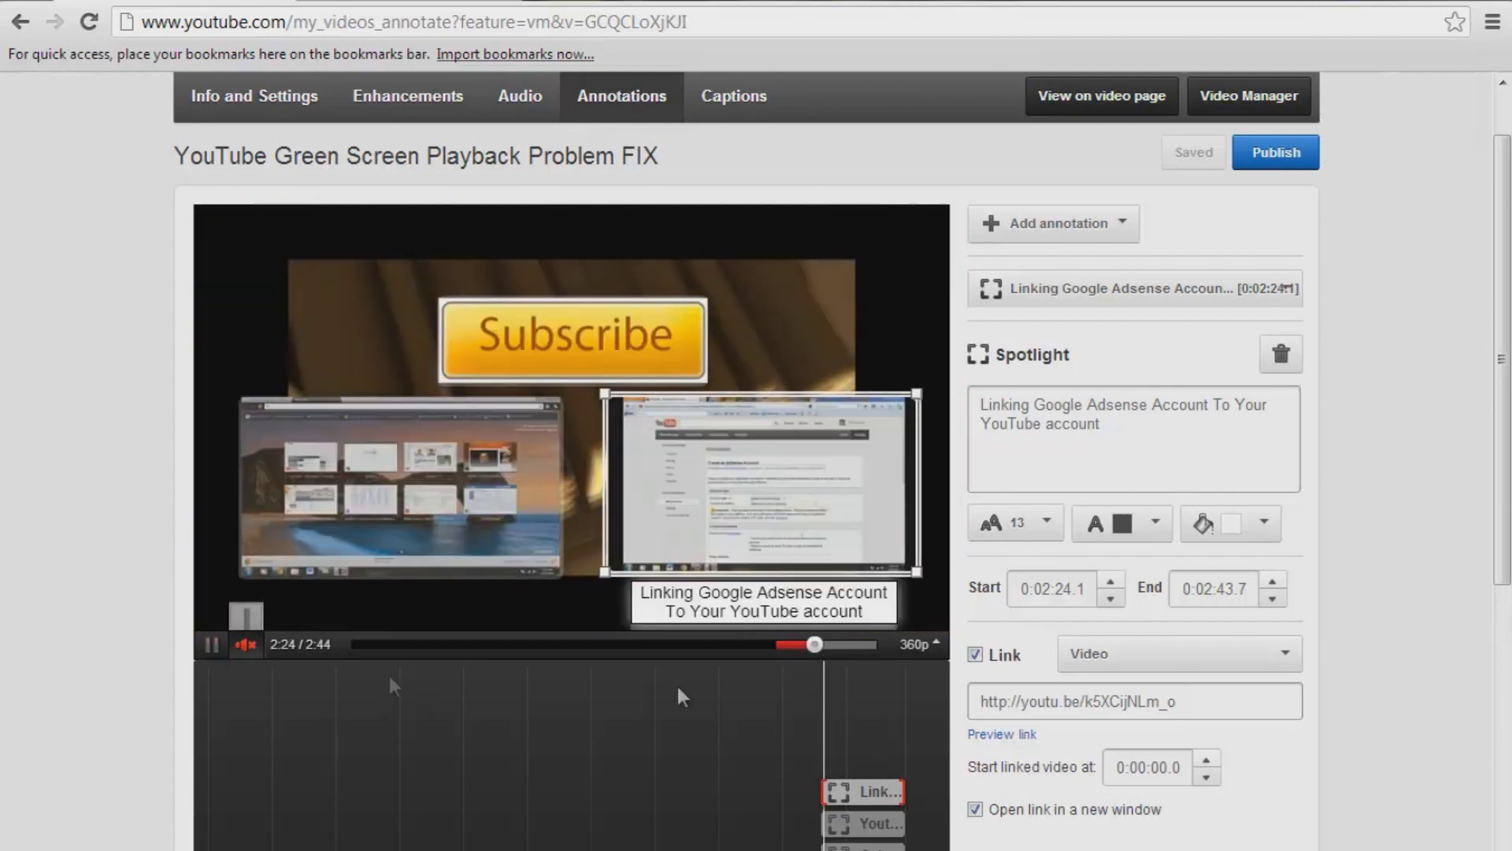
pyautogui.click(799, 648)
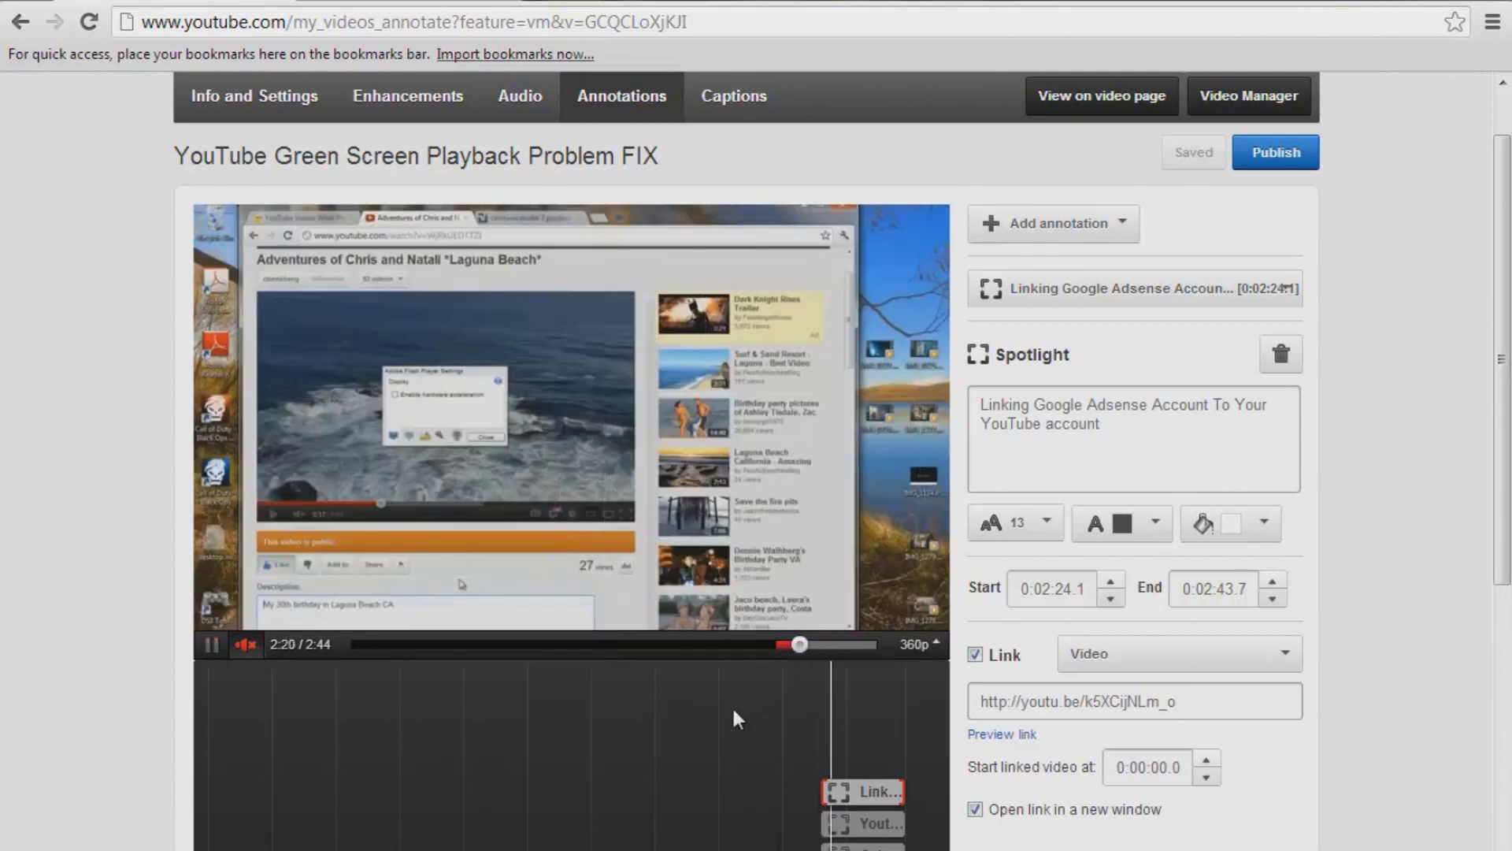
pyautogui.click(244, 644)
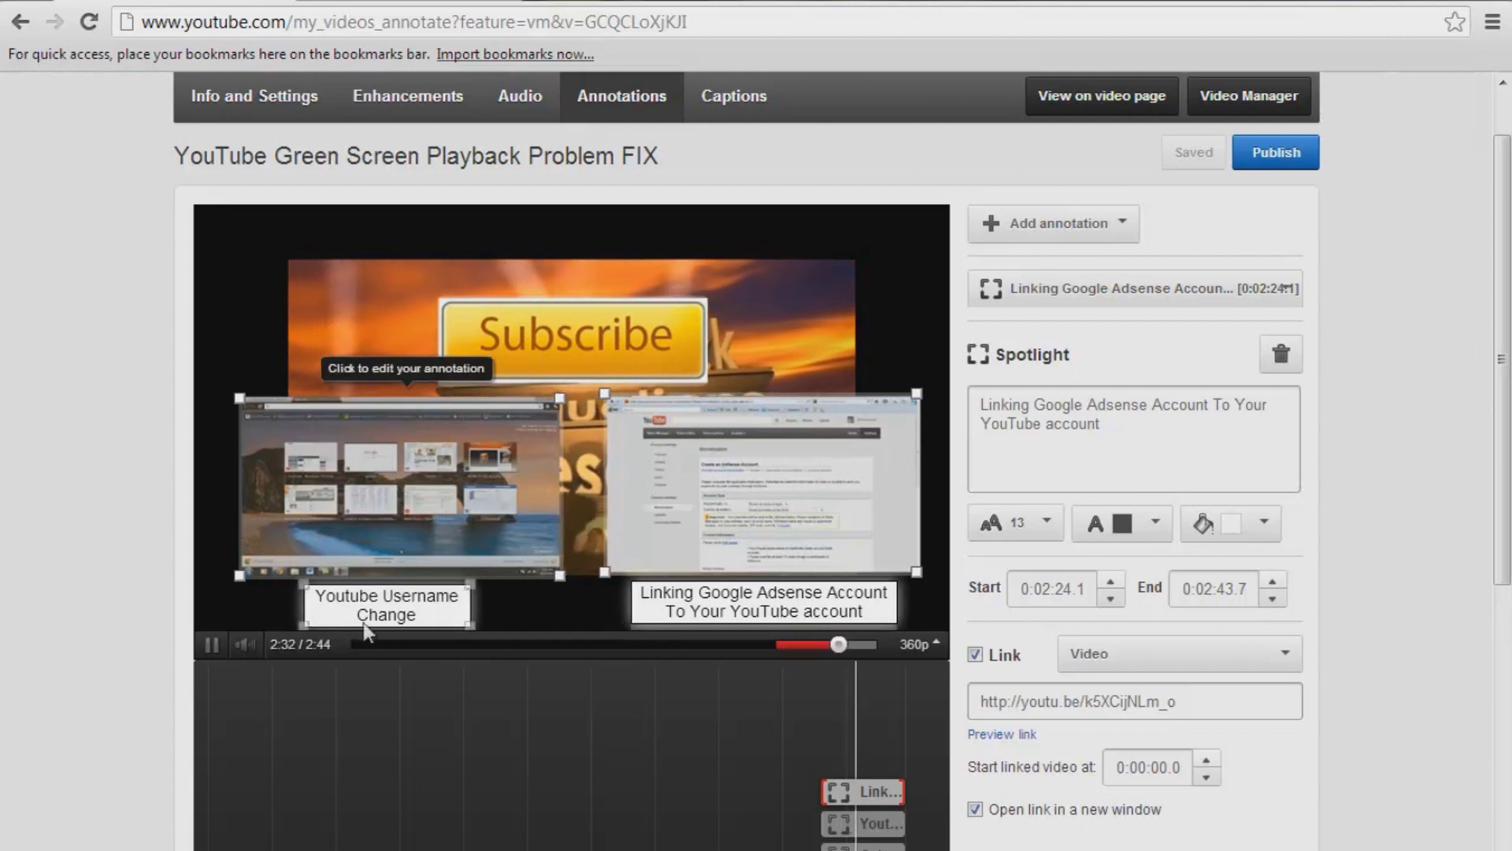
pyautogui.click(221, 646)
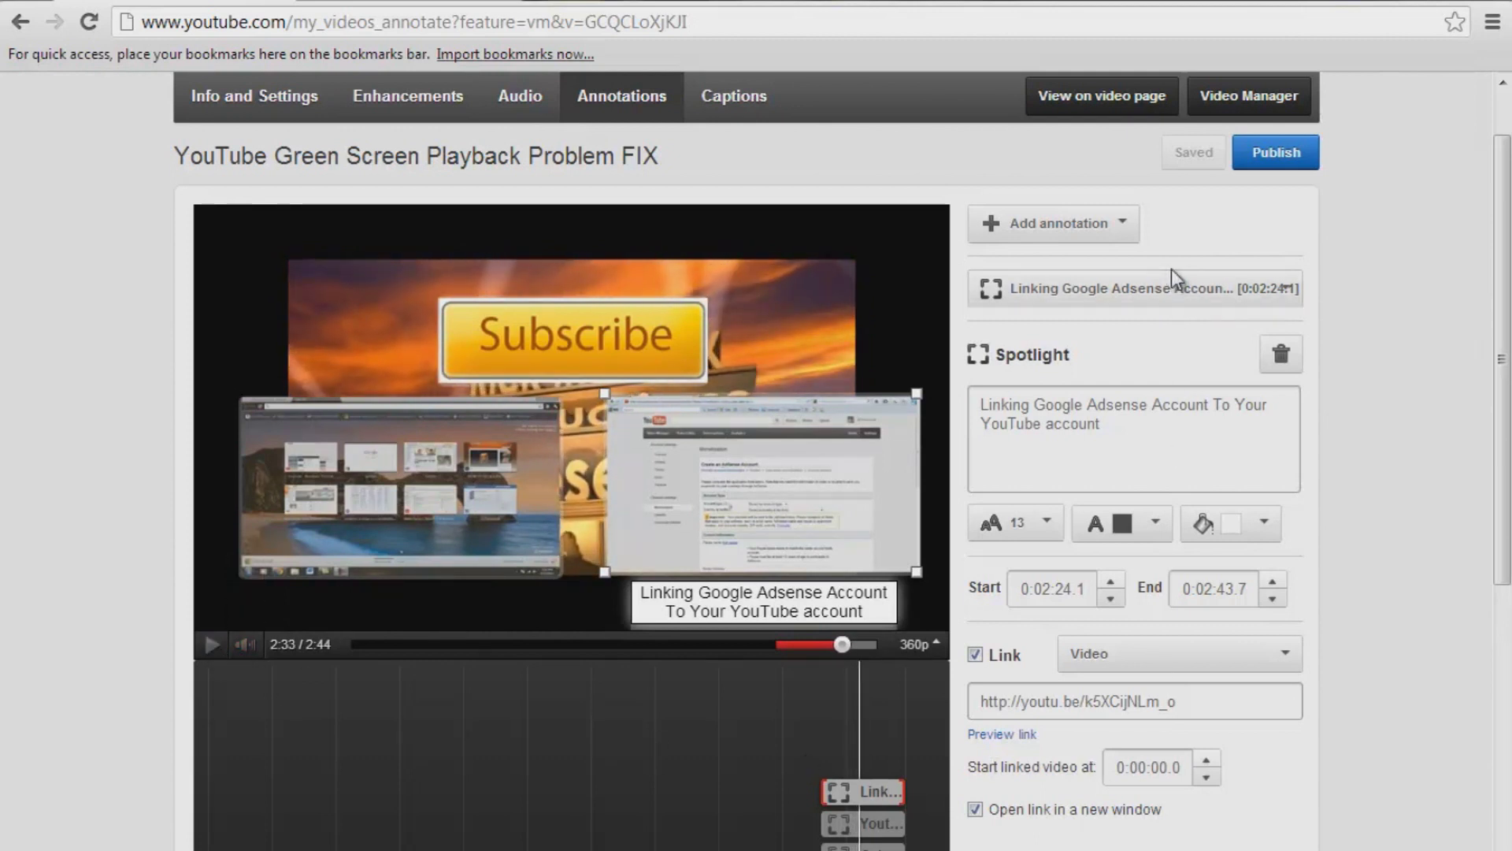
# Publish the outro annotations on the green screen video and check the player
pyautogui.click(1275, 152)
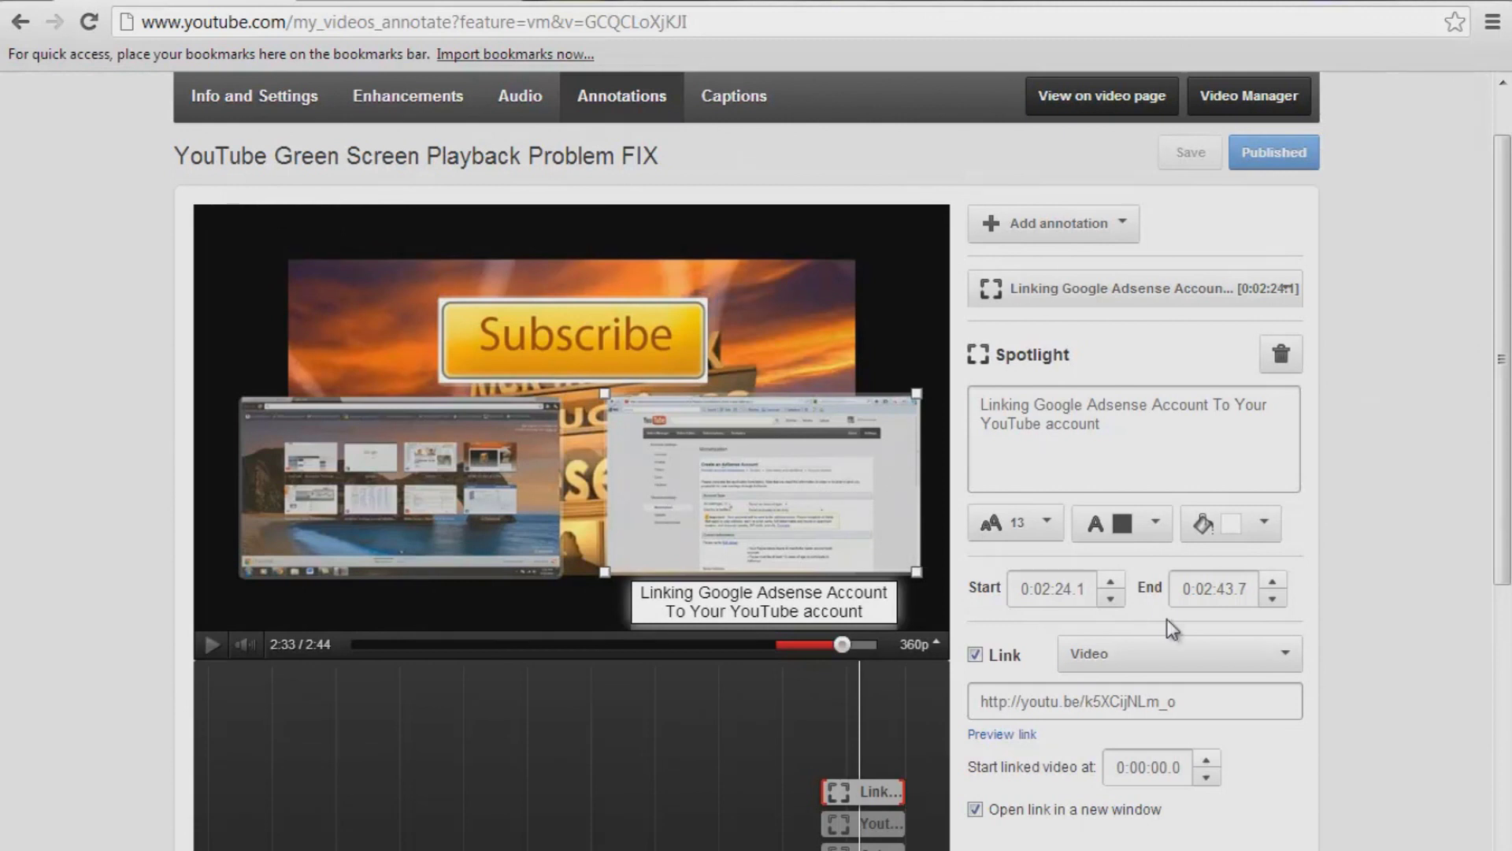
pyautogui.scroll(-3, 1166, 618)
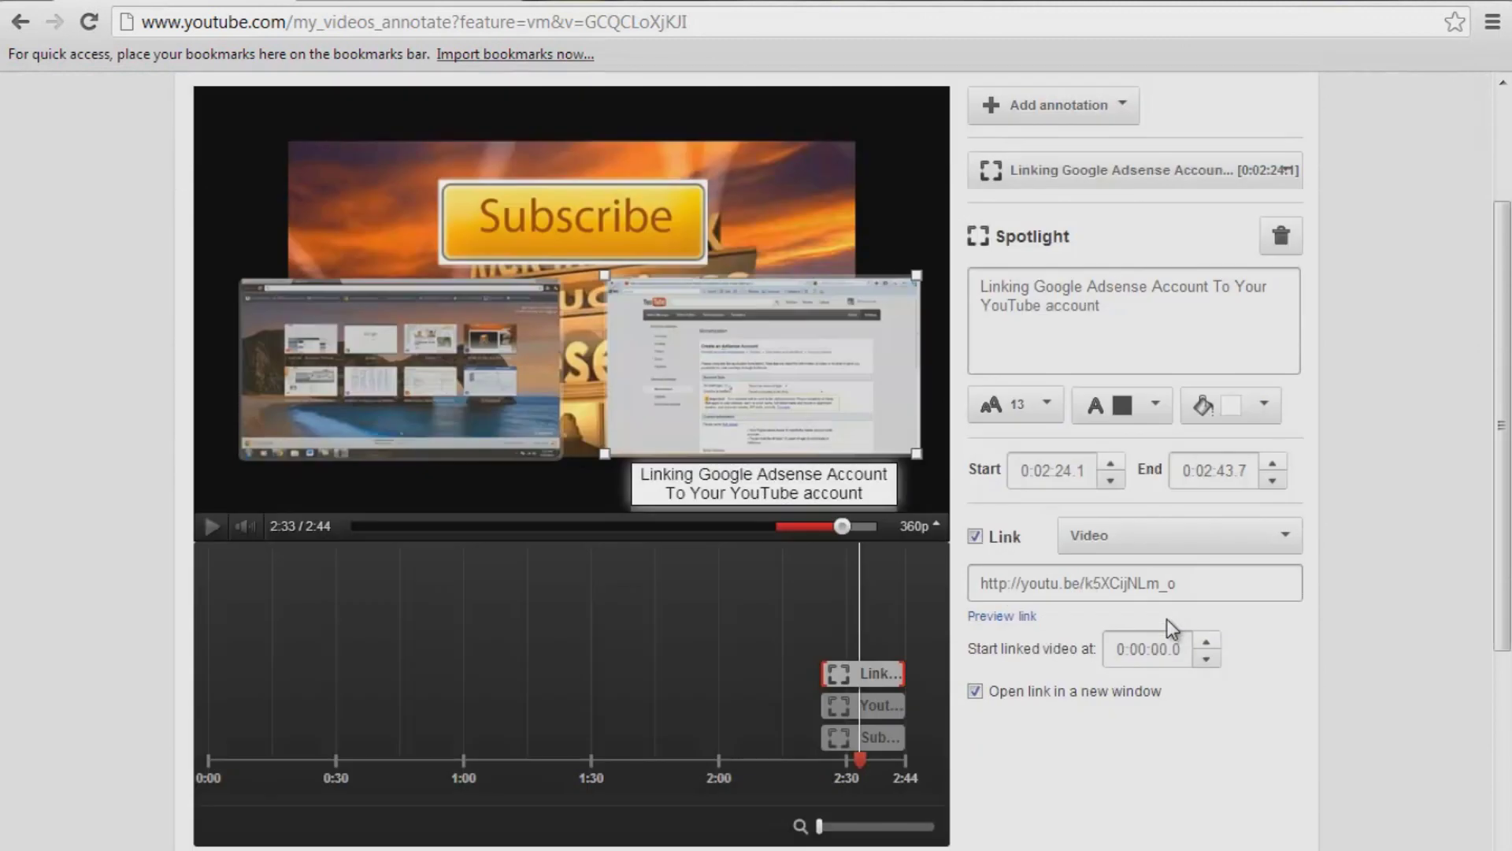
pyautogui.scroll(3, 1167, 619)
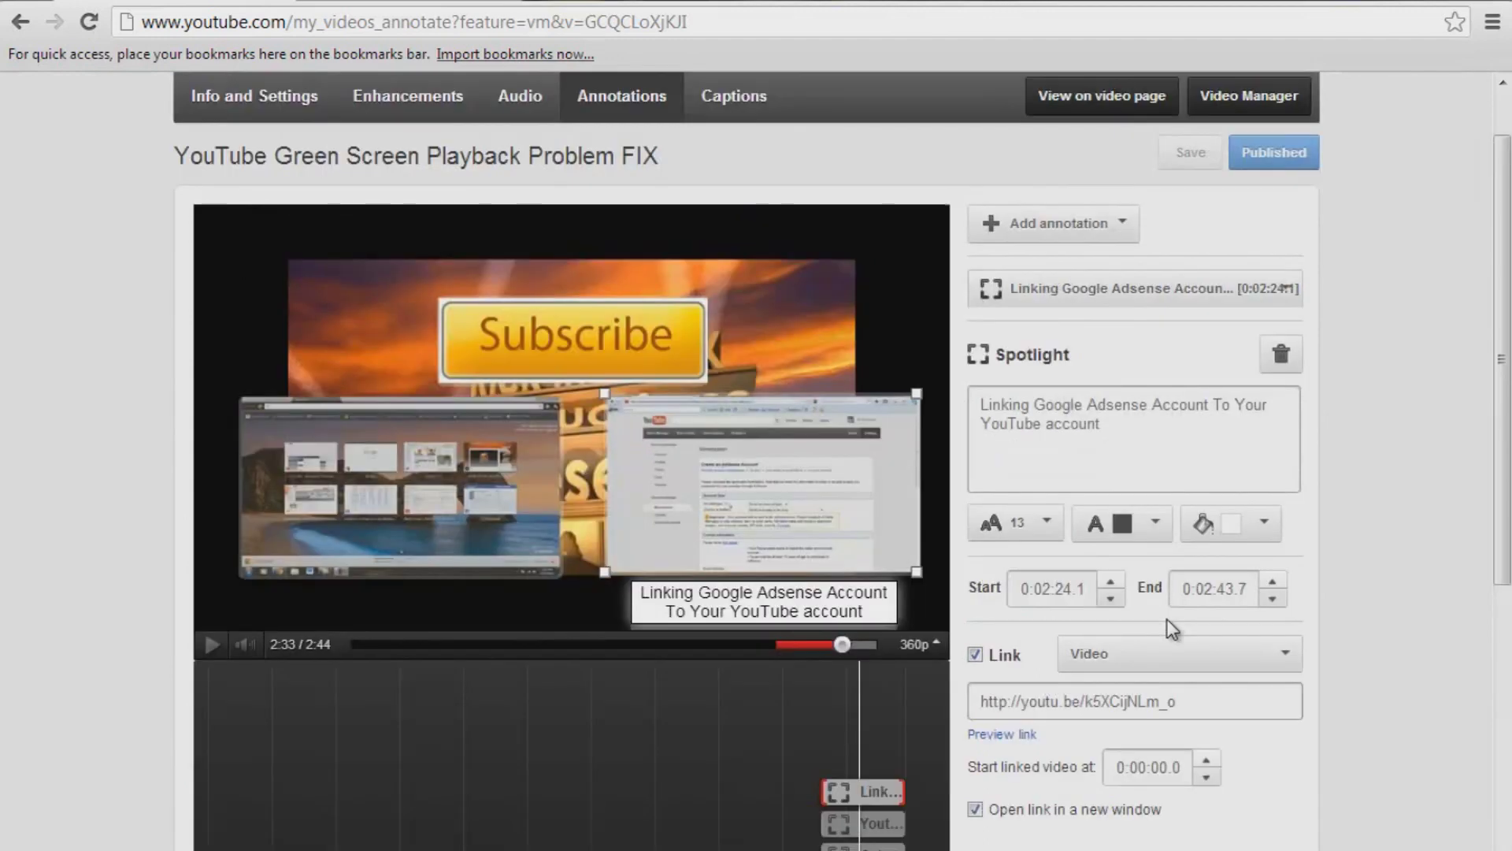
pyautogui.click(918, 645)
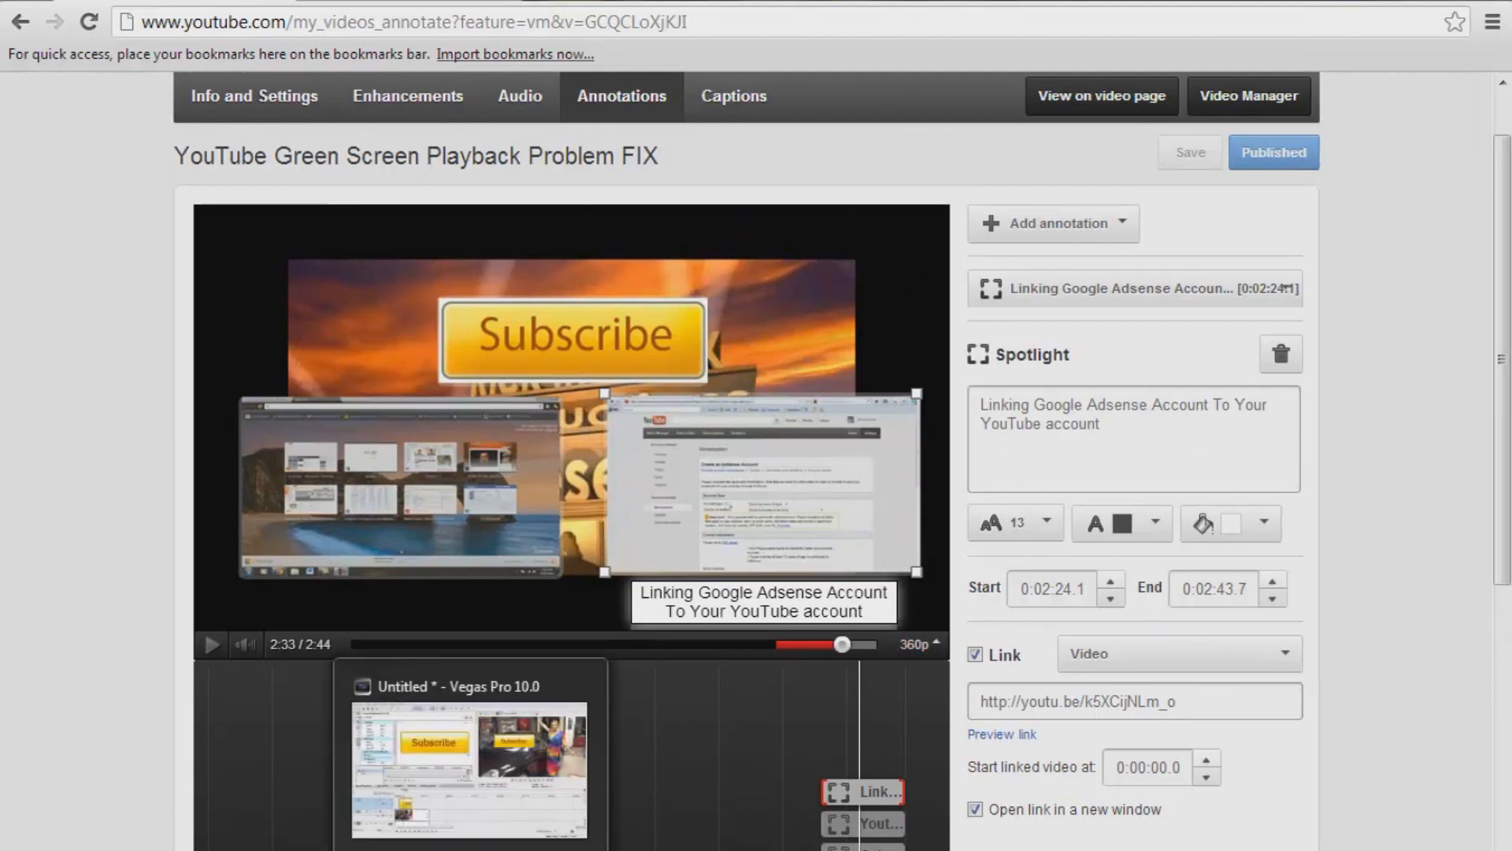
# Switch to the Vegas Pro 10 project showing the Subscribe overlay on the showroom footage
pyautogui.click(470, 847)
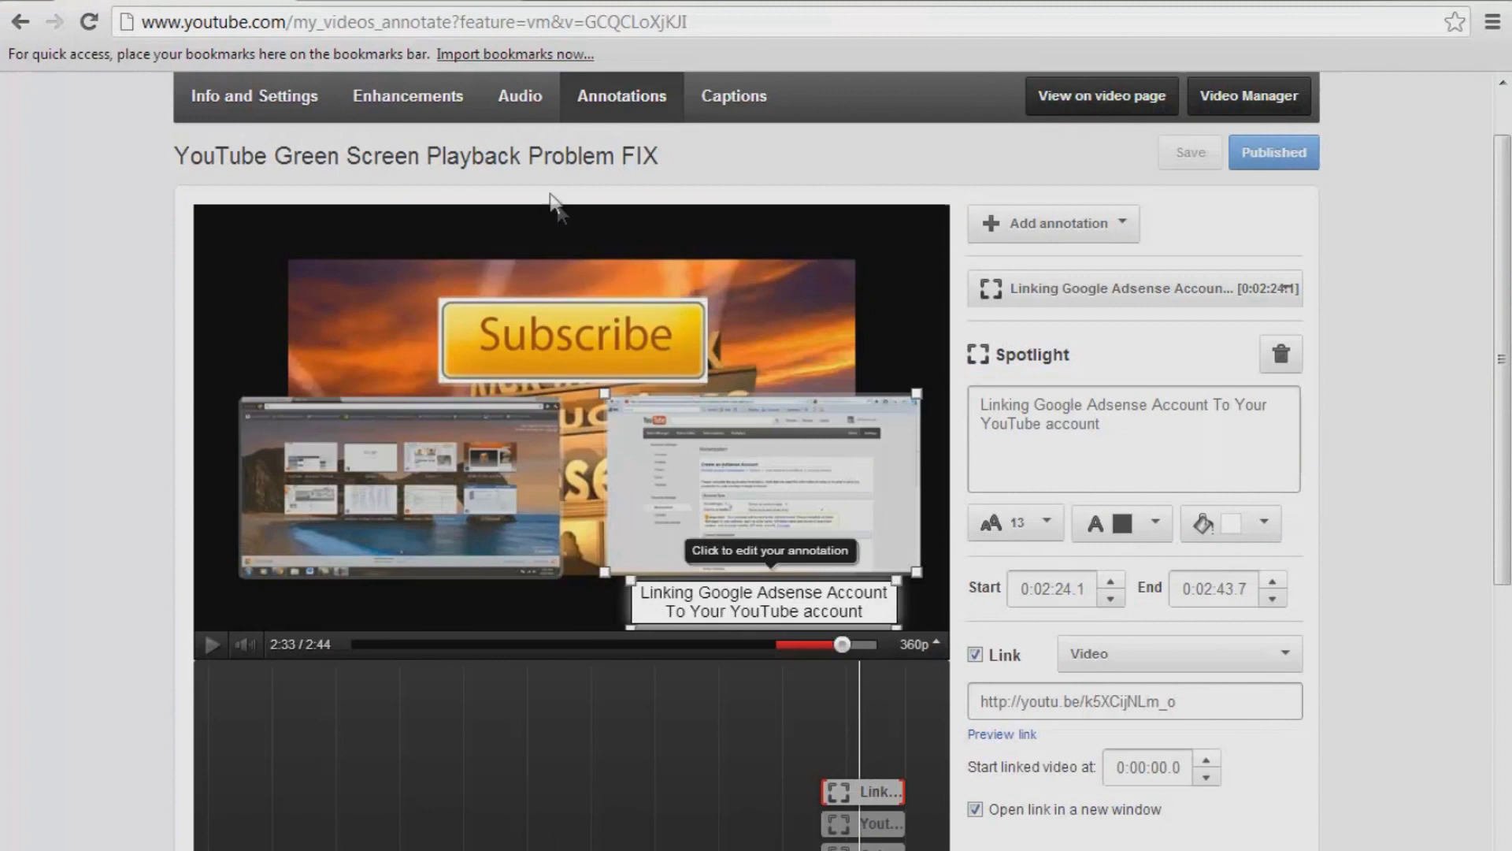
pyautogui.scroll(1, 606, 104)
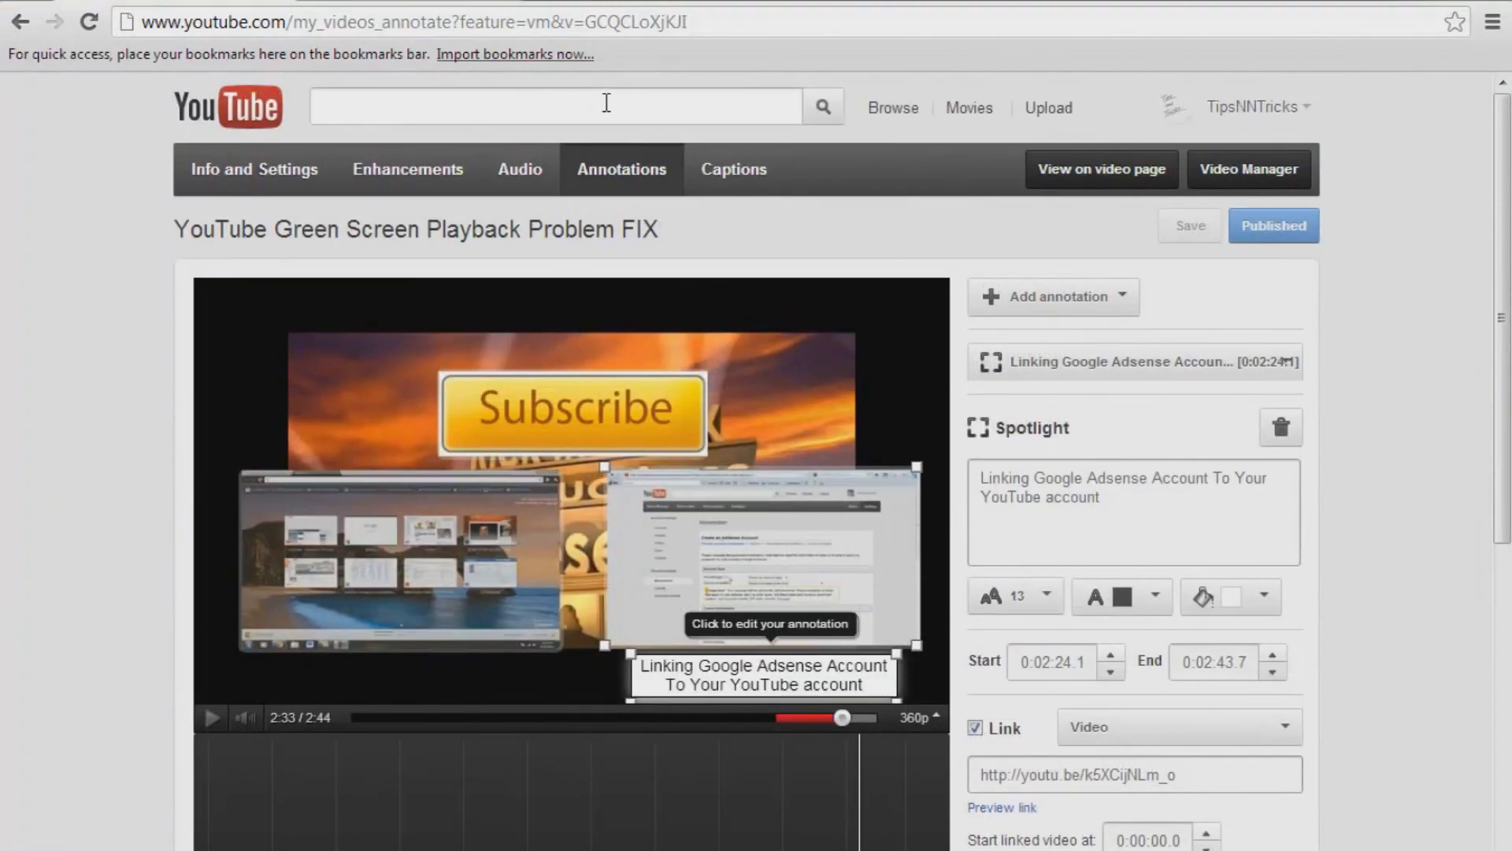
pyautogui.scroll(-2, 651, 193)
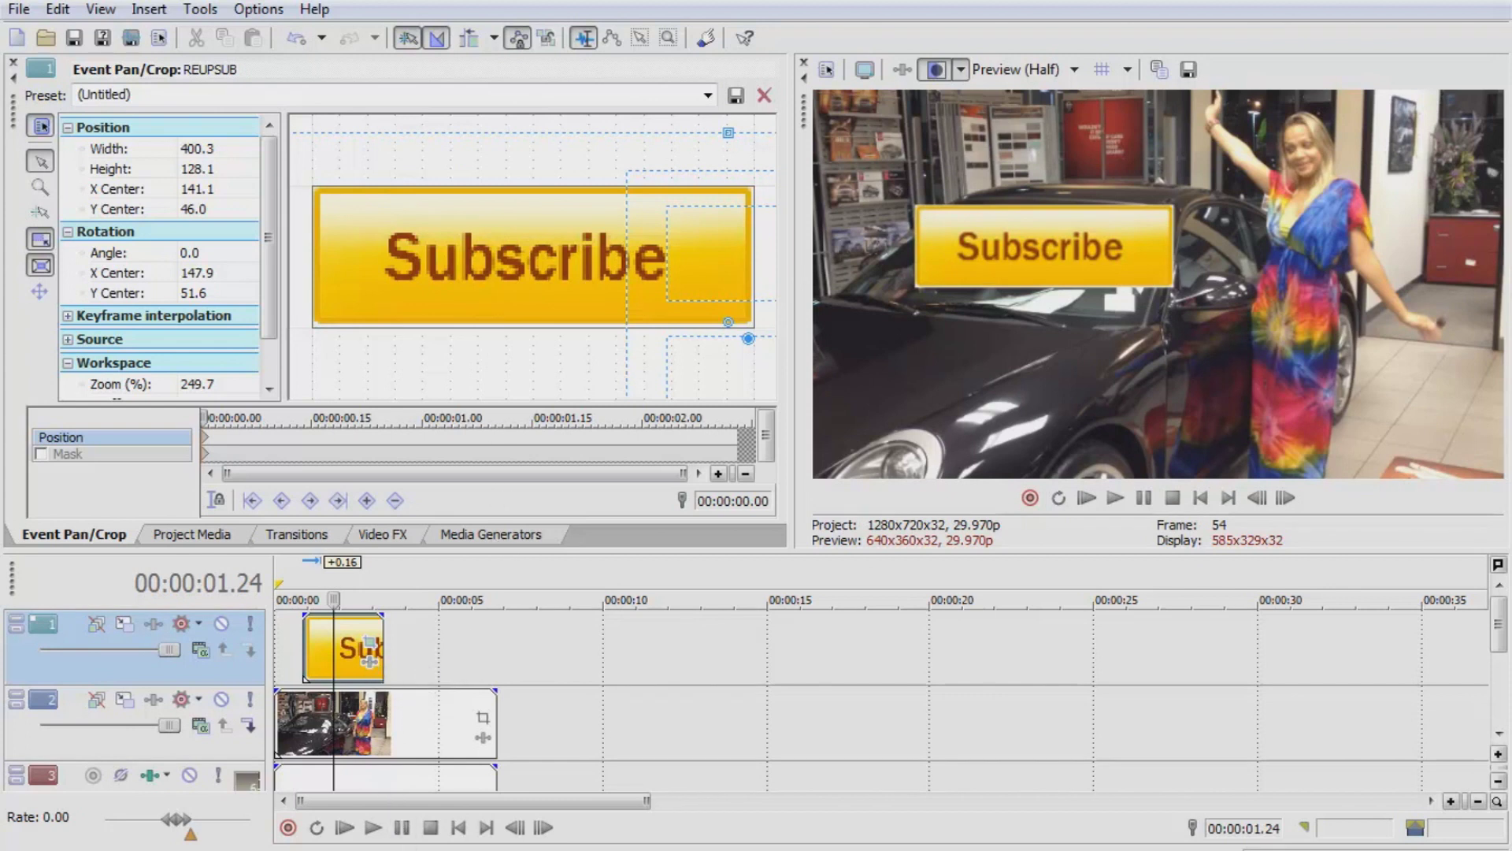
# Bring the YouTube annotations editor window back from the Chrome taskbar preview
pyautogui.moveTo(397, 846)
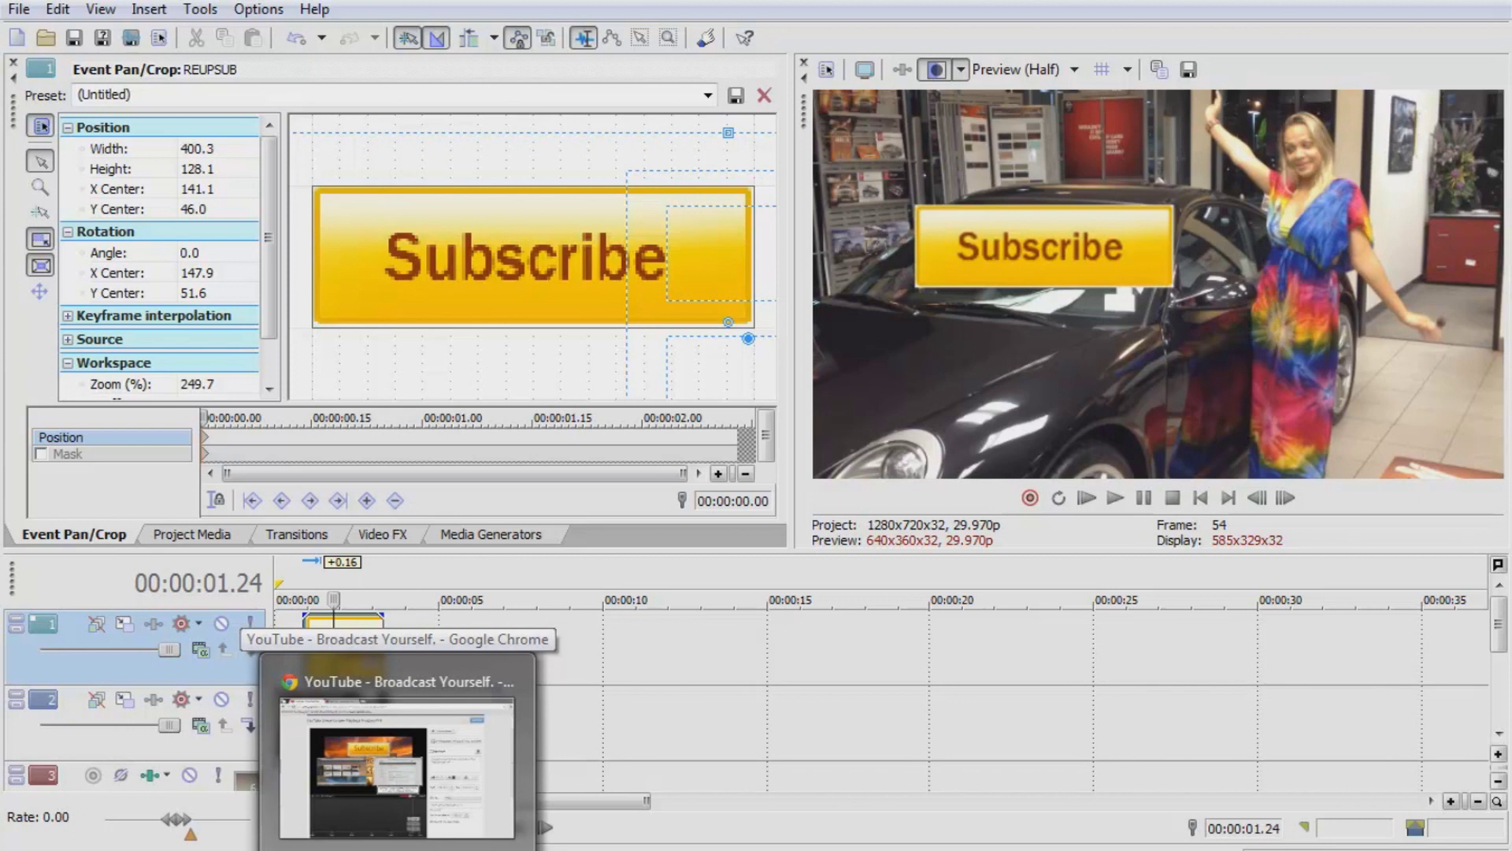
pyautogui.click(398, 768)
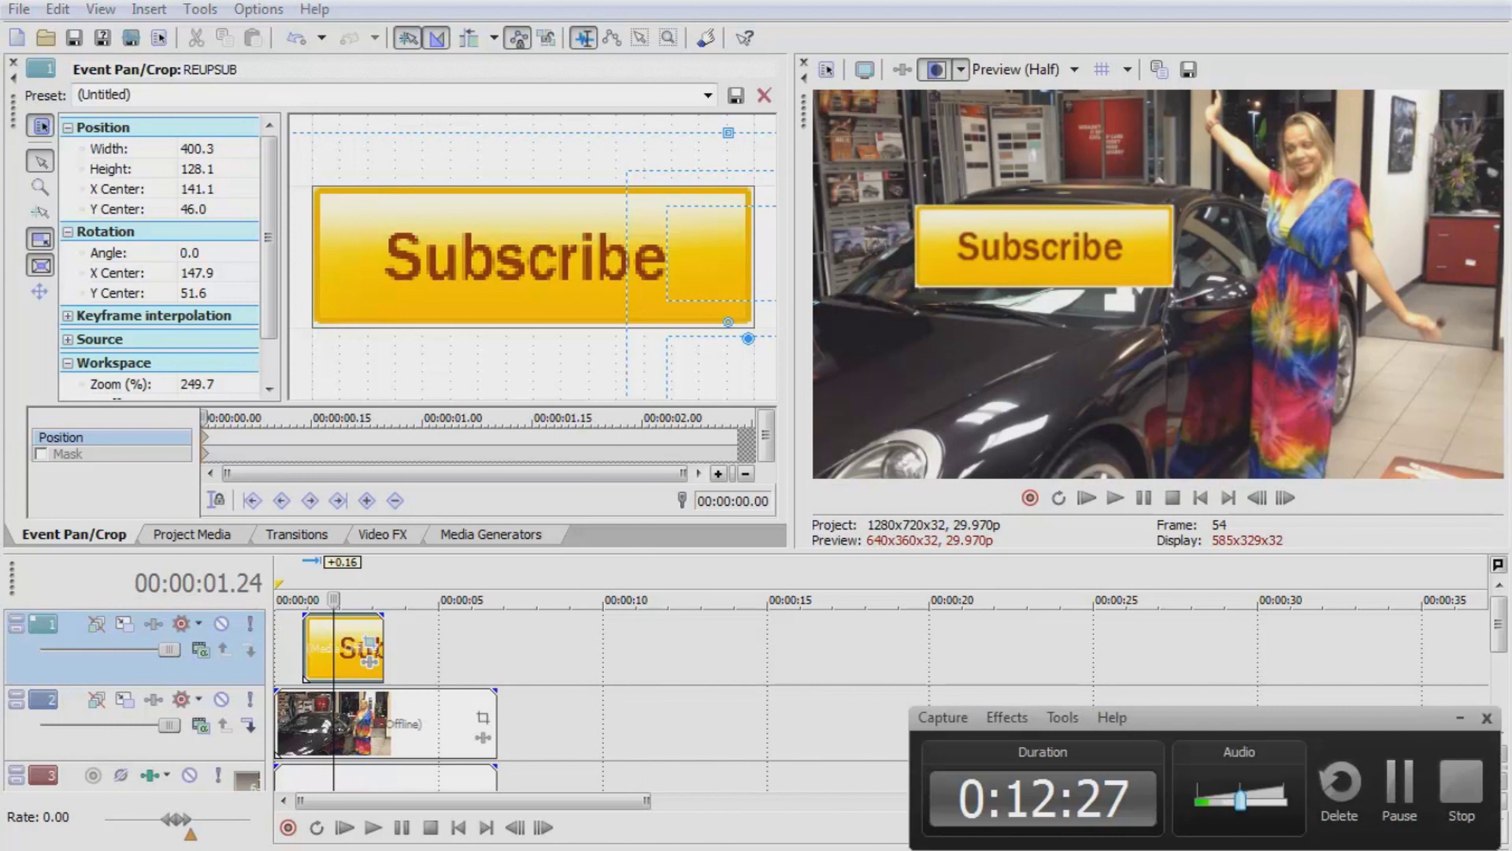
pyautogui.moveTo(398, 849)
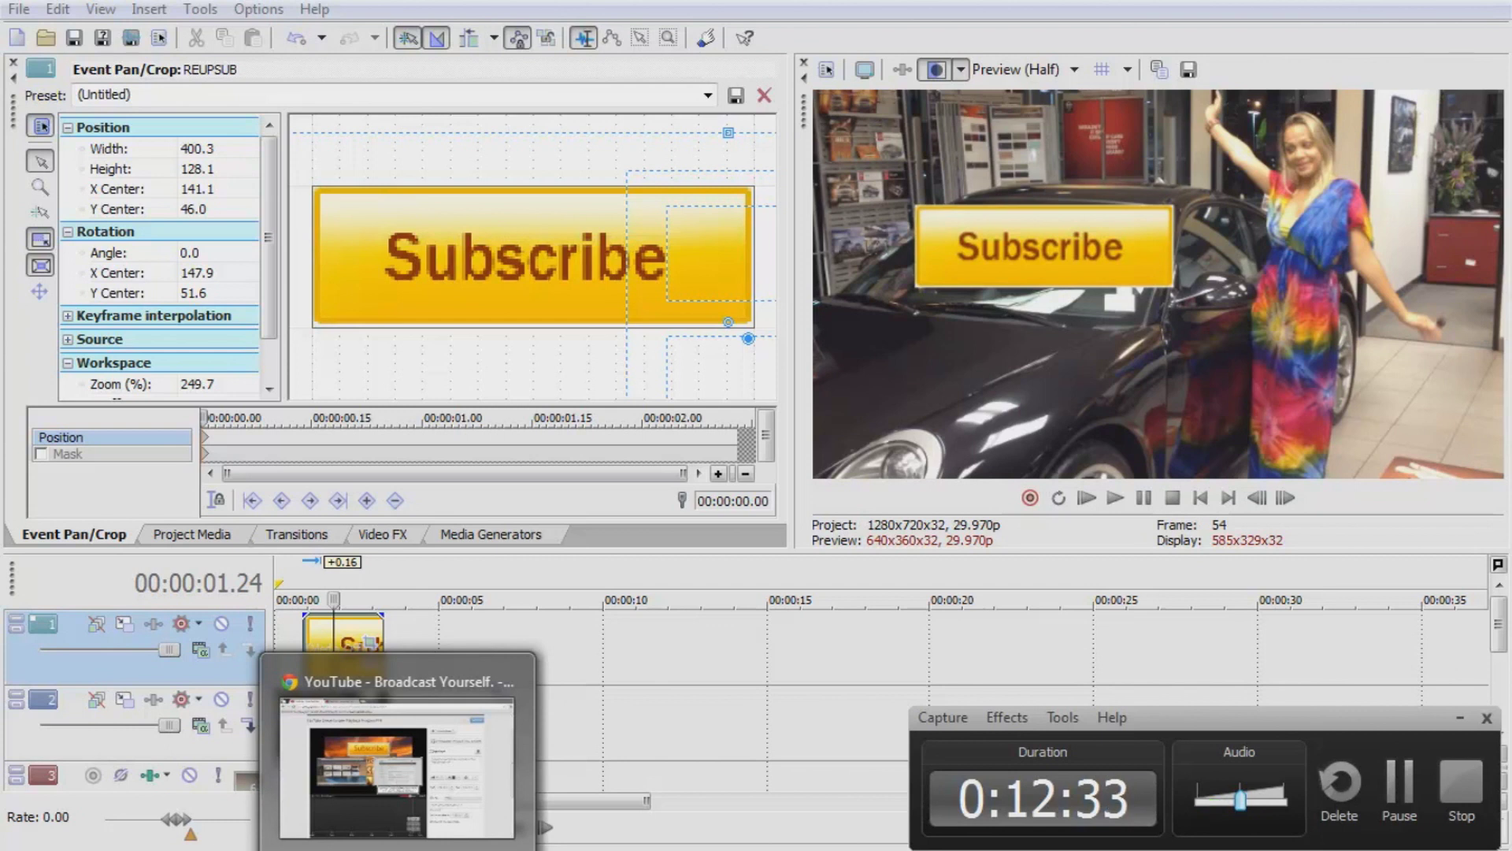
pyautogui.click(475, 752)
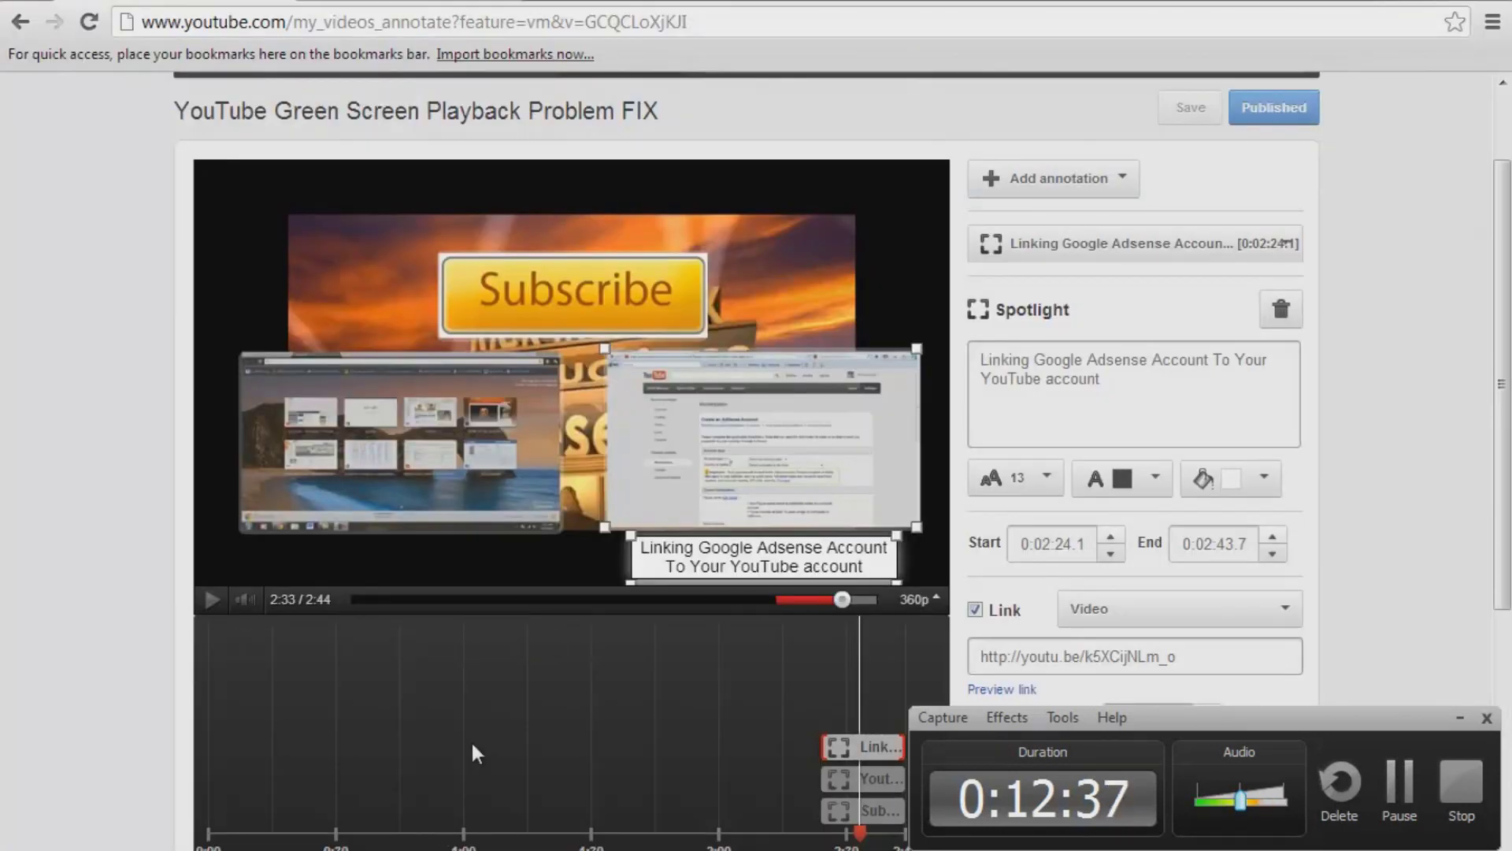
pyautogui.click(1465, 718)
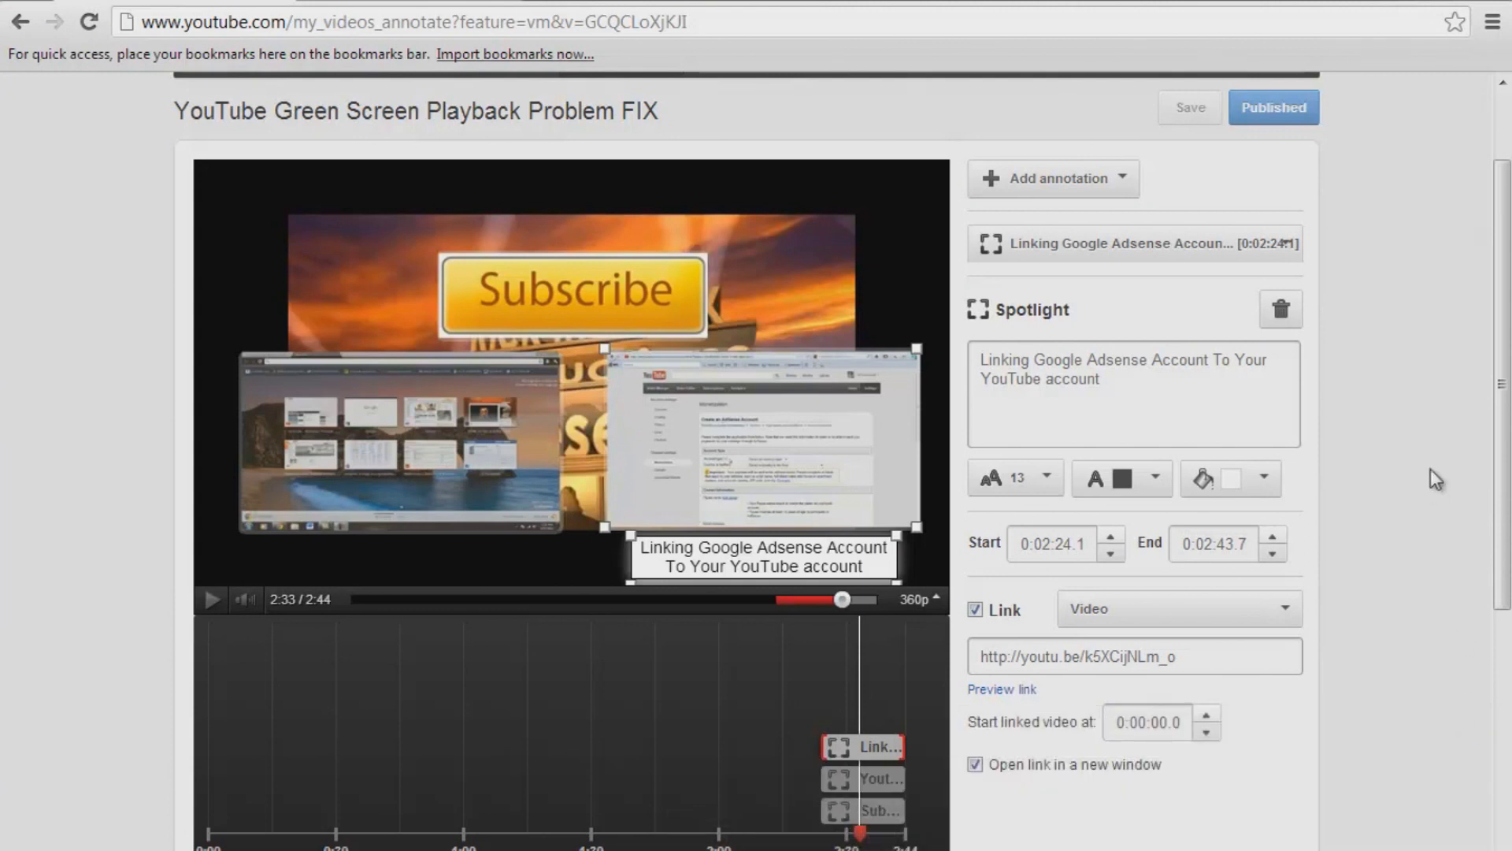